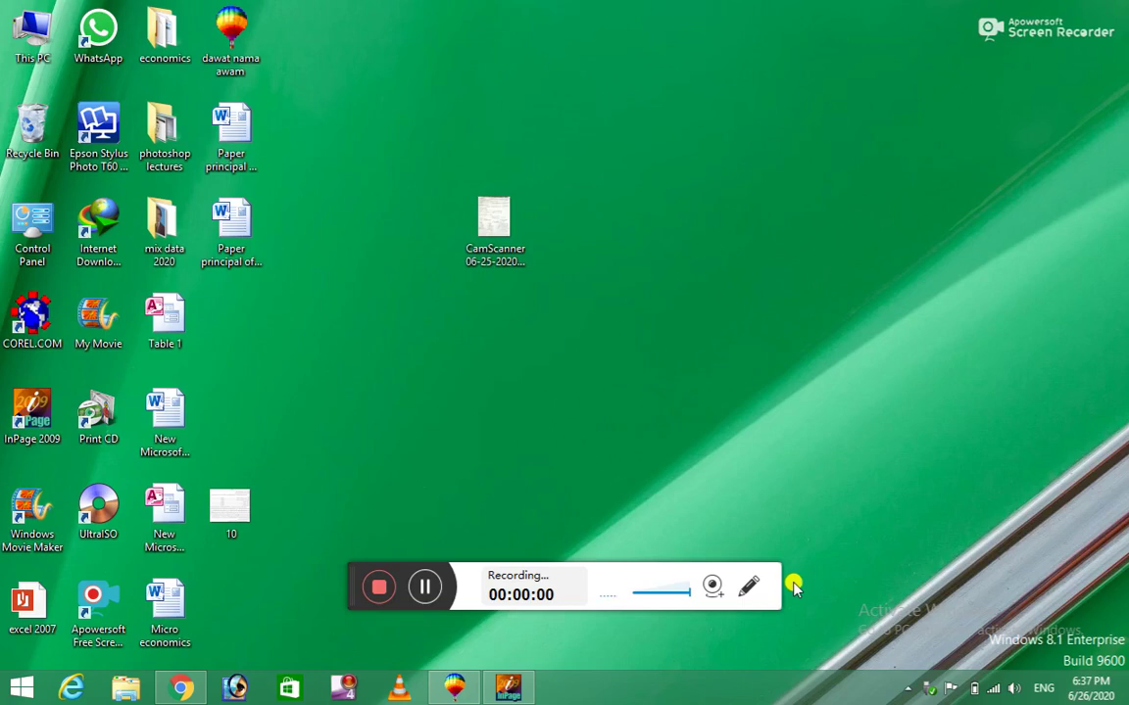
Step: Restore the CorelDRAW window showing Graphic1's blank 8.5 x 11-inch Letter page
left_click(453, 681)
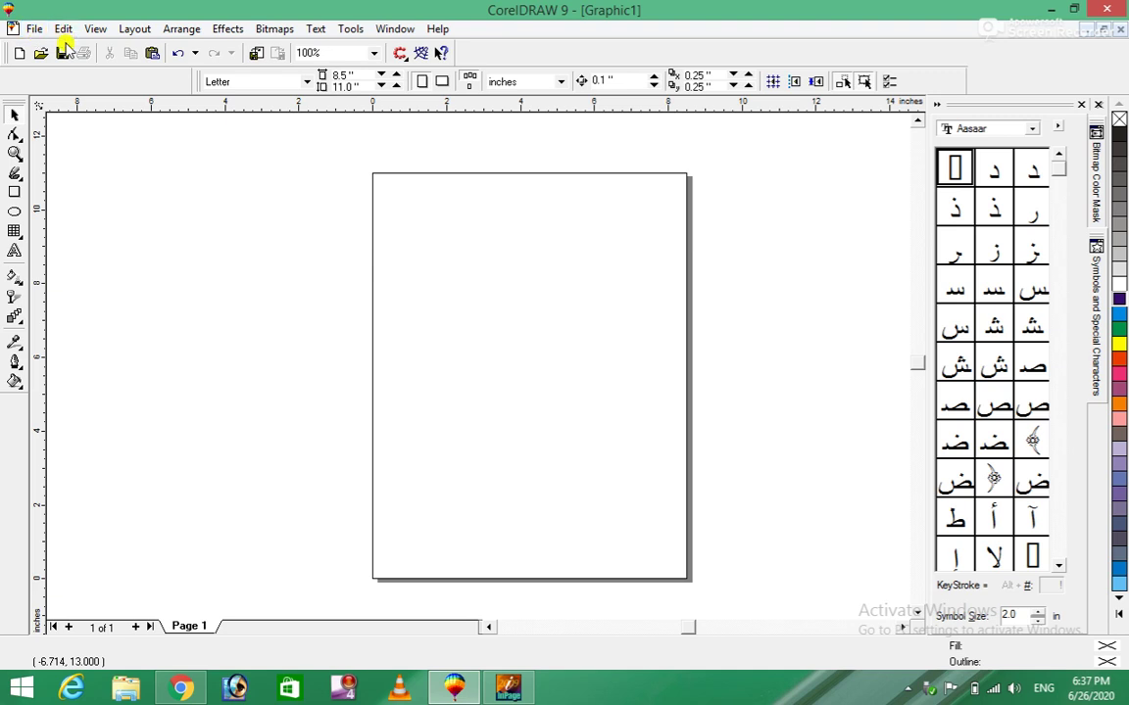
left_click(95, 31)
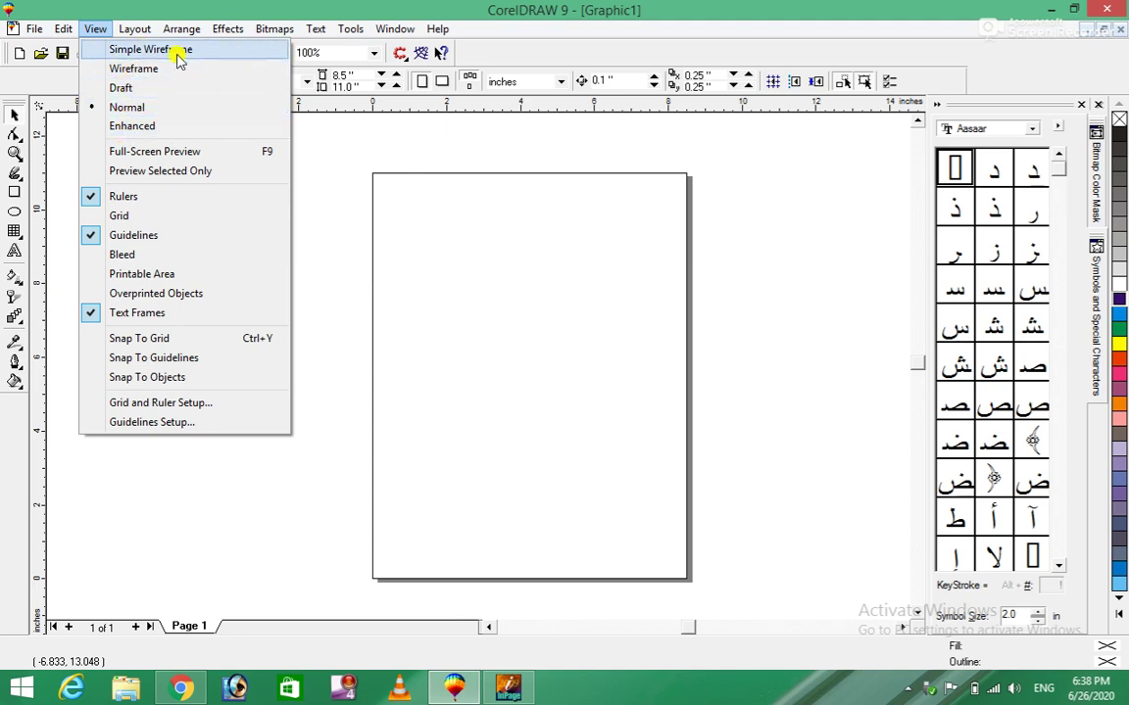
left_click(323, 181)
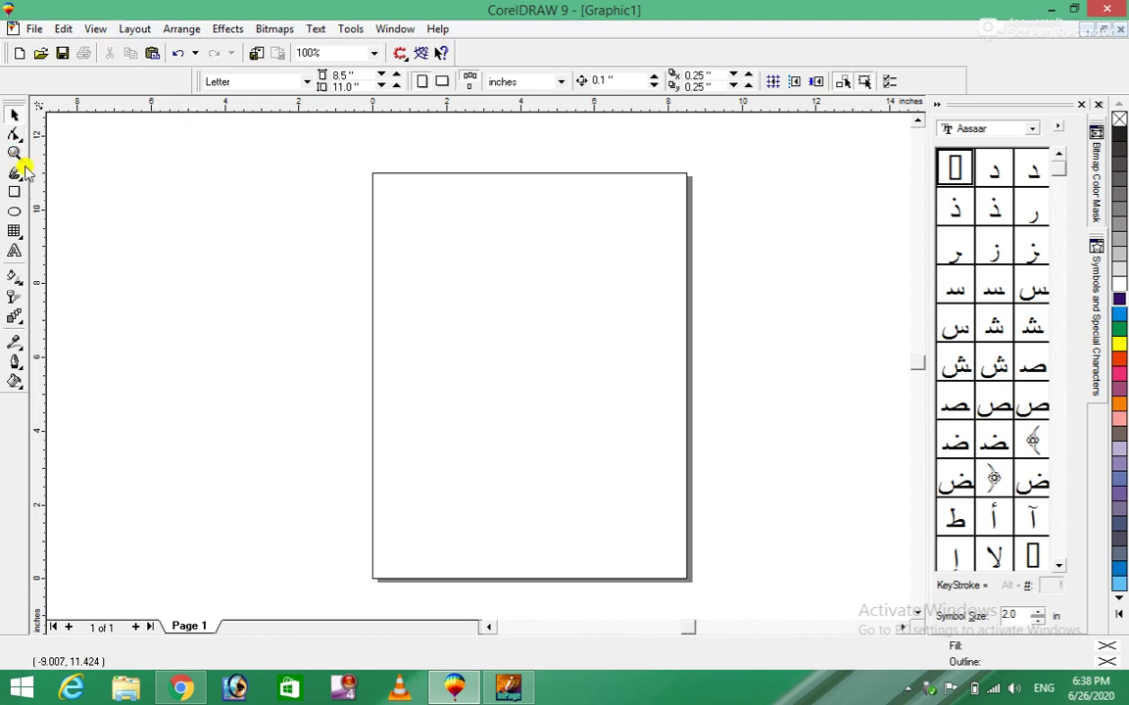
Step: Draw two overlapping tall rectangles with a widened ellipse across their tops near the page top
left_click(15, 193)
left_click_drag(408, 206, 461, 356)
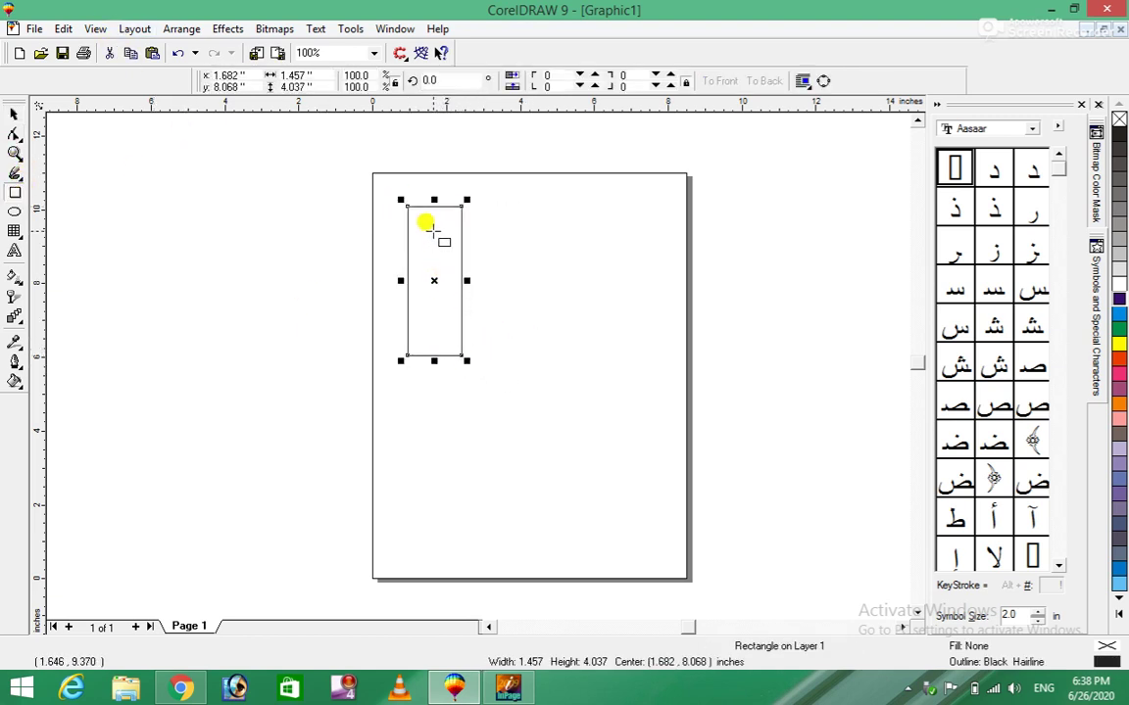
left_click_drag(433, 229, 511, 389)
left_click(15, 213)
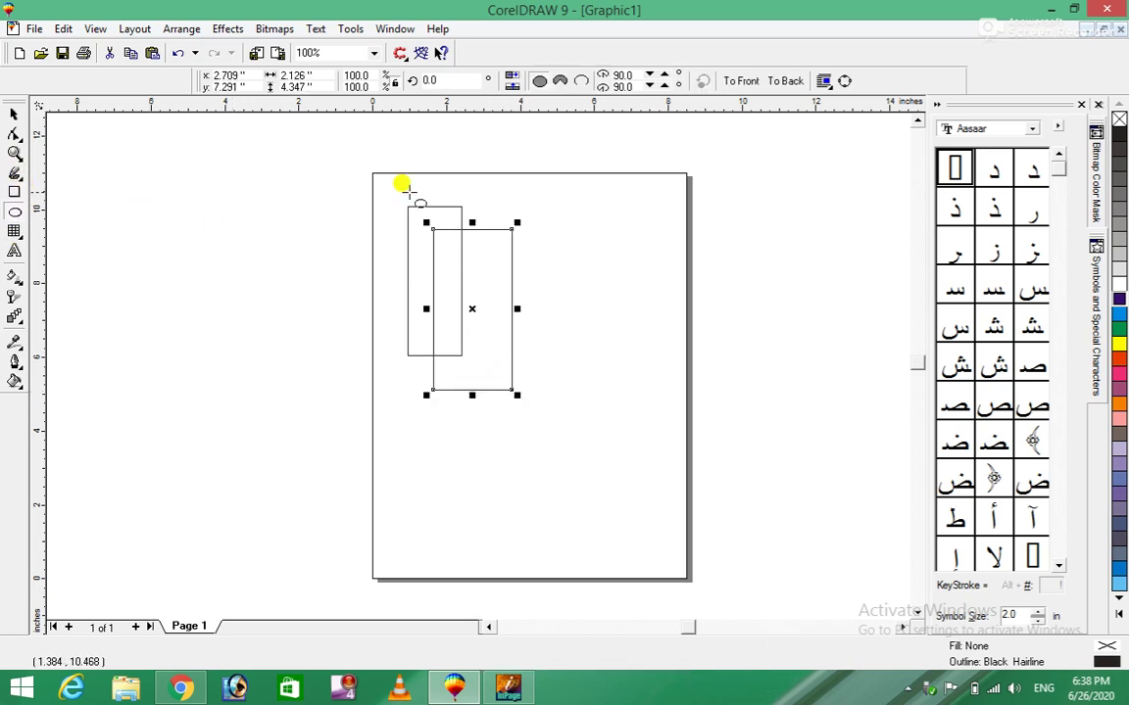
left_click_drag(437, 170, 521, 245)
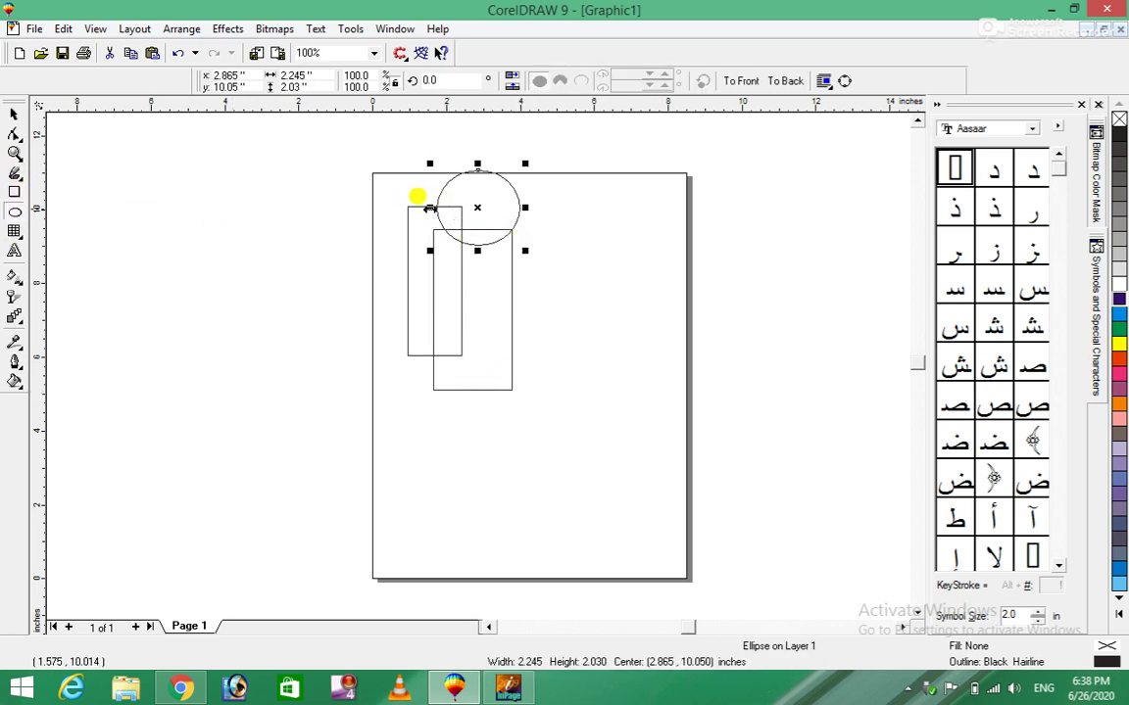
left_click_drag(429, 208, 420, 208)
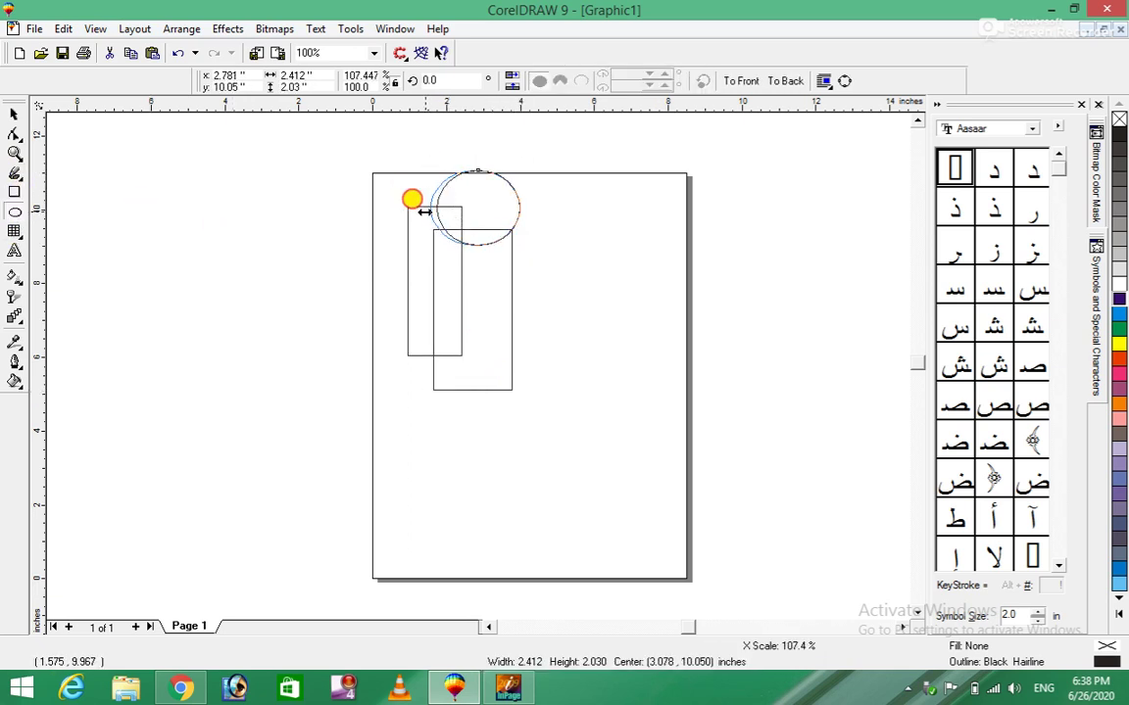
Step: Marquee-select all three shapes and fill them dark indigo
left_click(10, 116)
left_click_drag(297, 166, 561, 476)
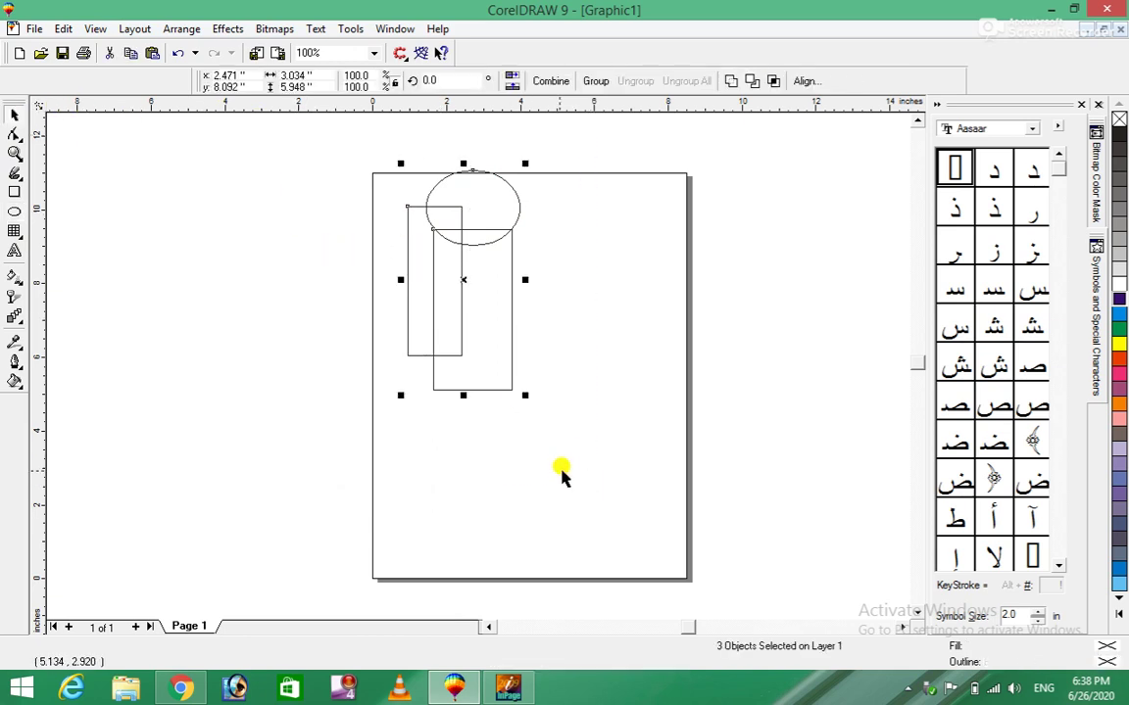
left_click(1118, 300)
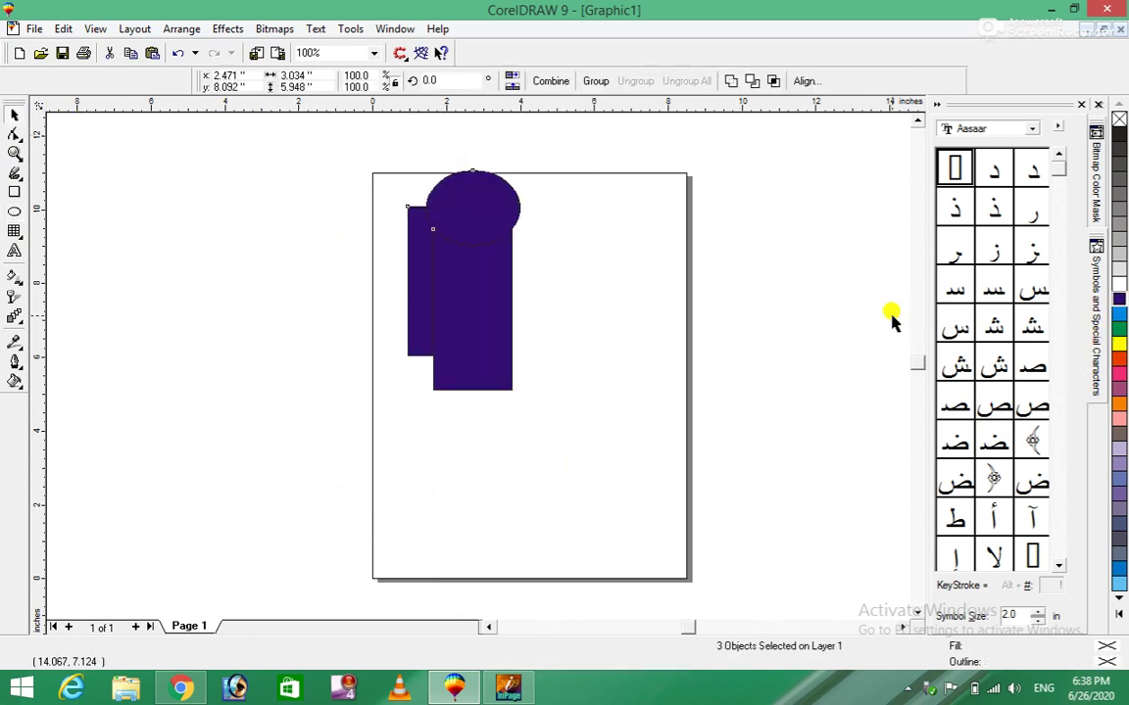
Step: Zoom in to 150% and select each indigo shape in turn, ending on the 2.126 x 4.347-inch rectangle
left_click(892, 321)
scroll(468, 326, "up", 1)
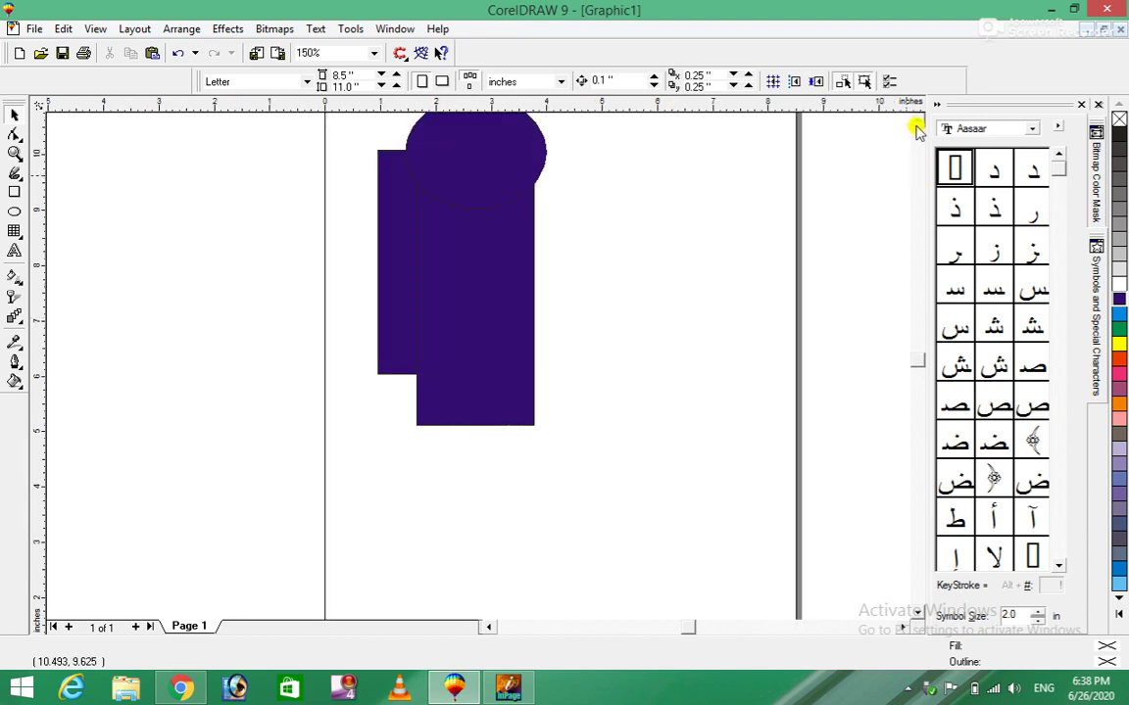
scroll(916, 127, "up", 2)
left_click(443, 387)
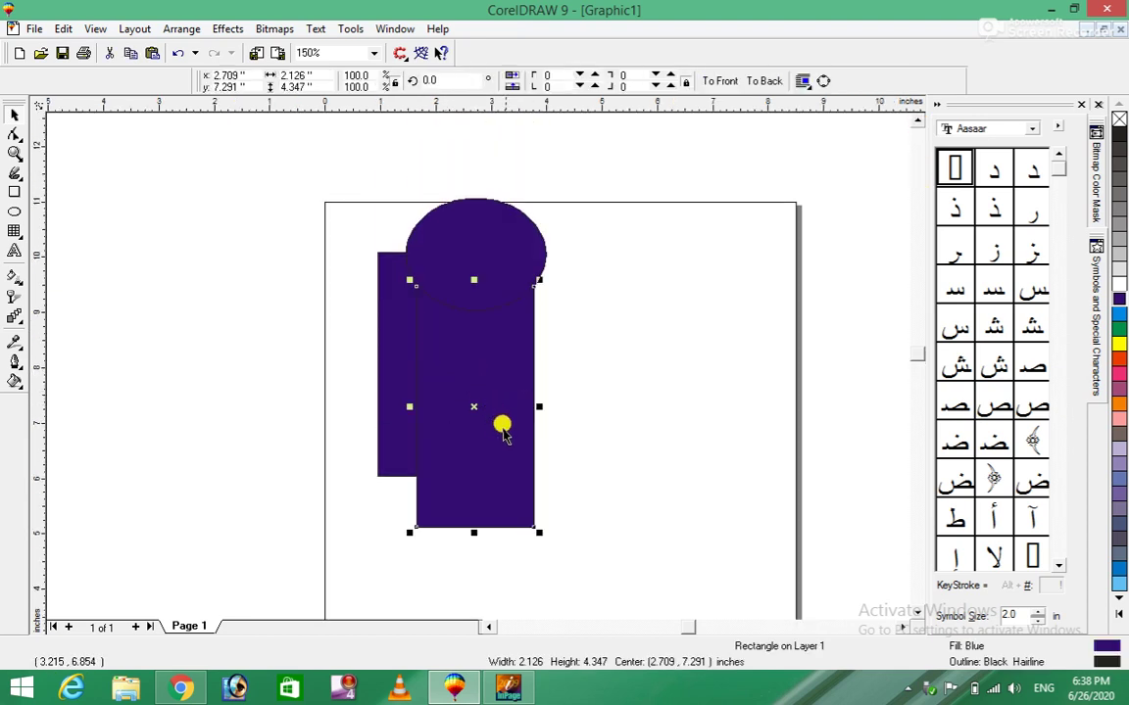
left_click(465, 204)
left_click(394, 341)
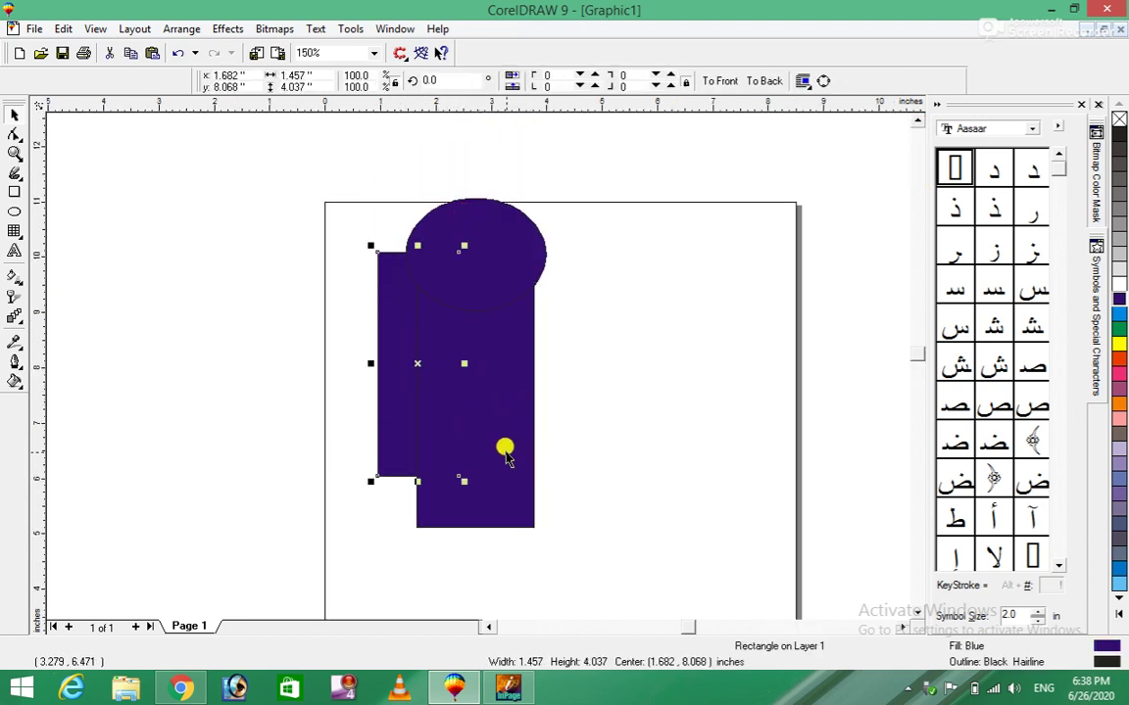
left_click(641, 382)
left_click(470, 392)
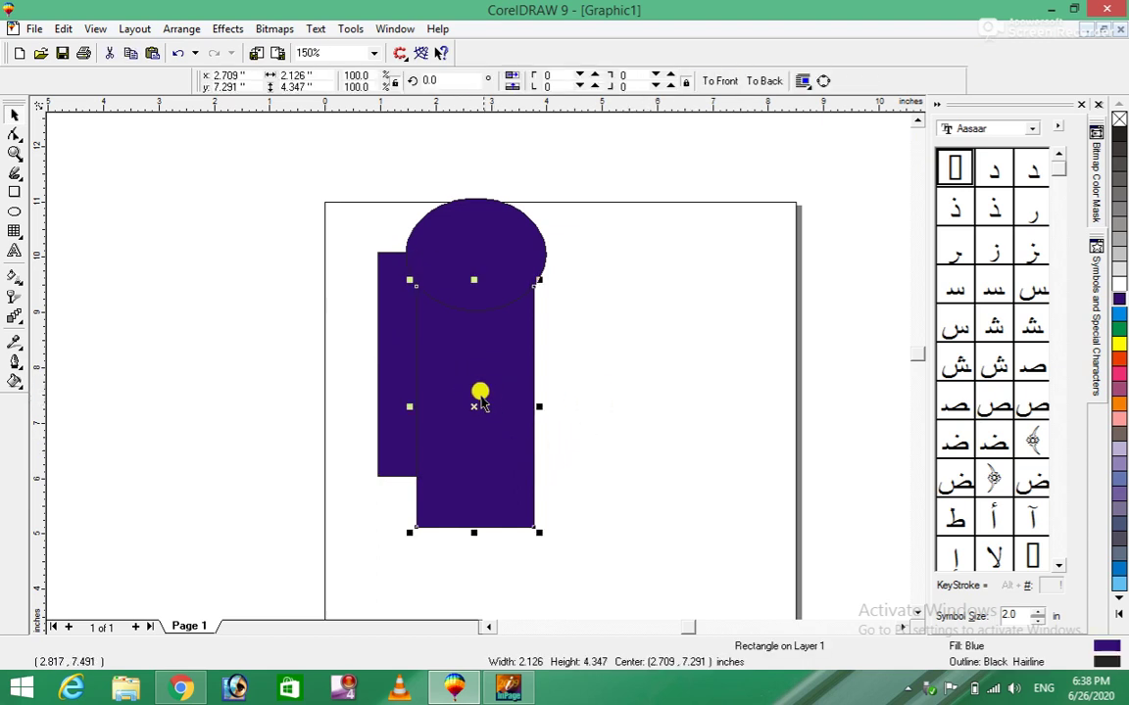
left_click(95, 28)
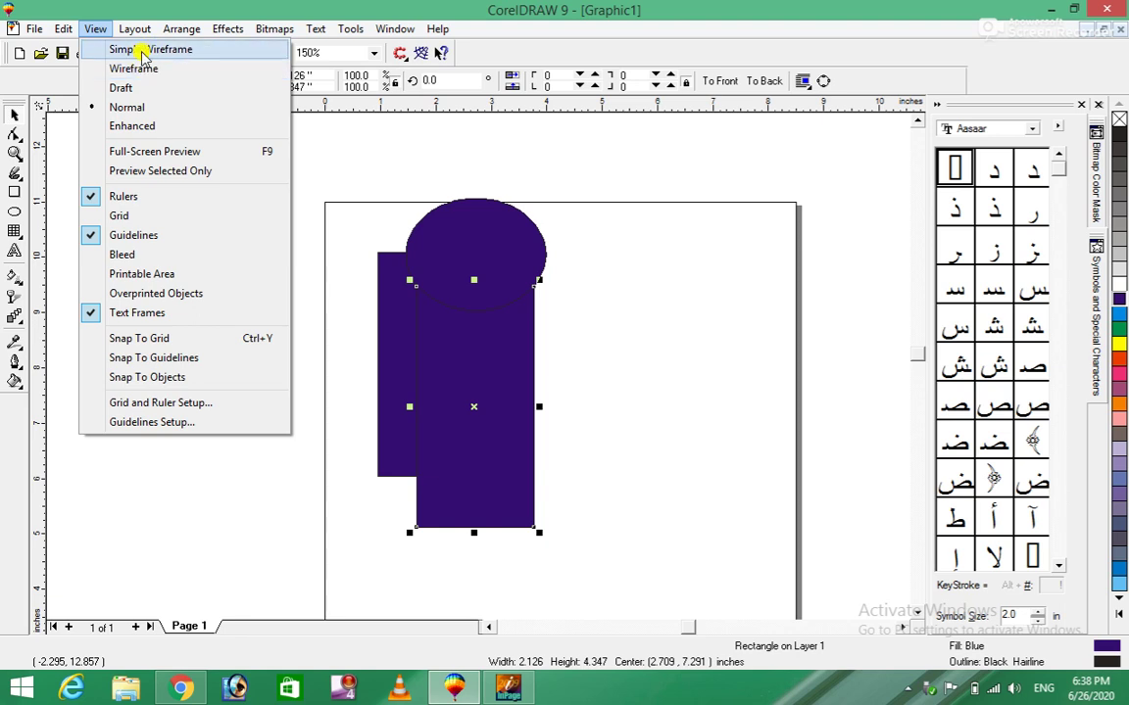
Step: View the drawing in Simple Wireframe, then Wireframe, then Draft, clicking each shape's outline
left_click(142, 50)
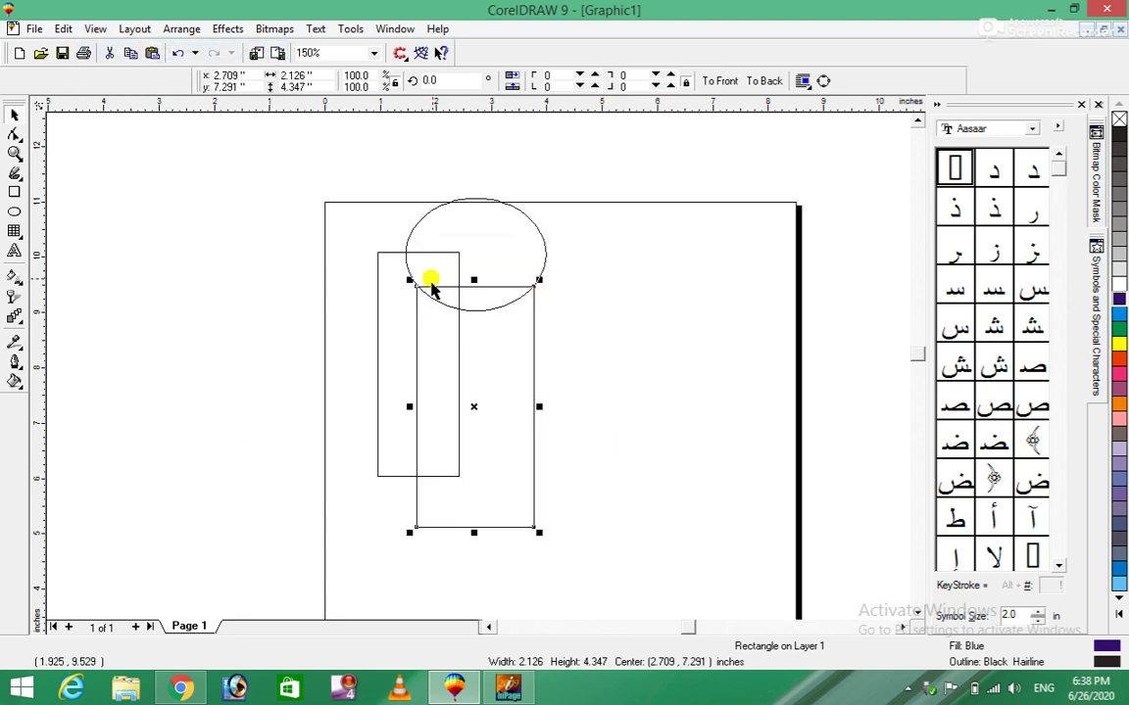
left_click(482, 231)
left_click(418, 331)
left_click(507, 436)
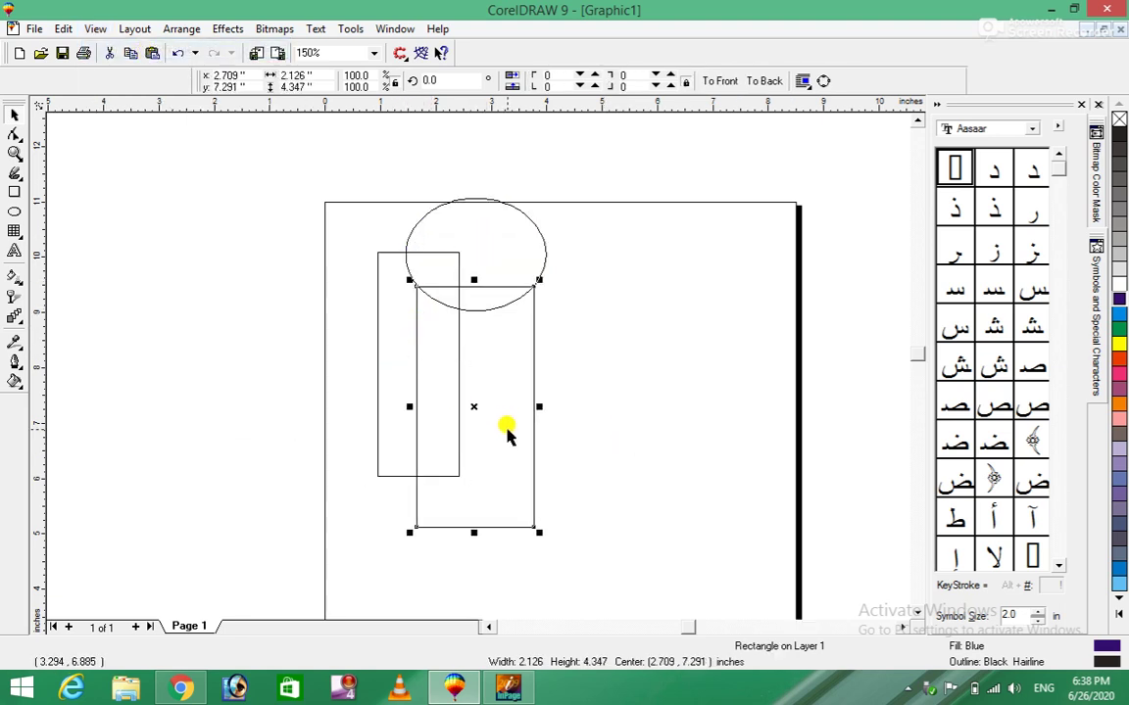
left_click(95, 29)
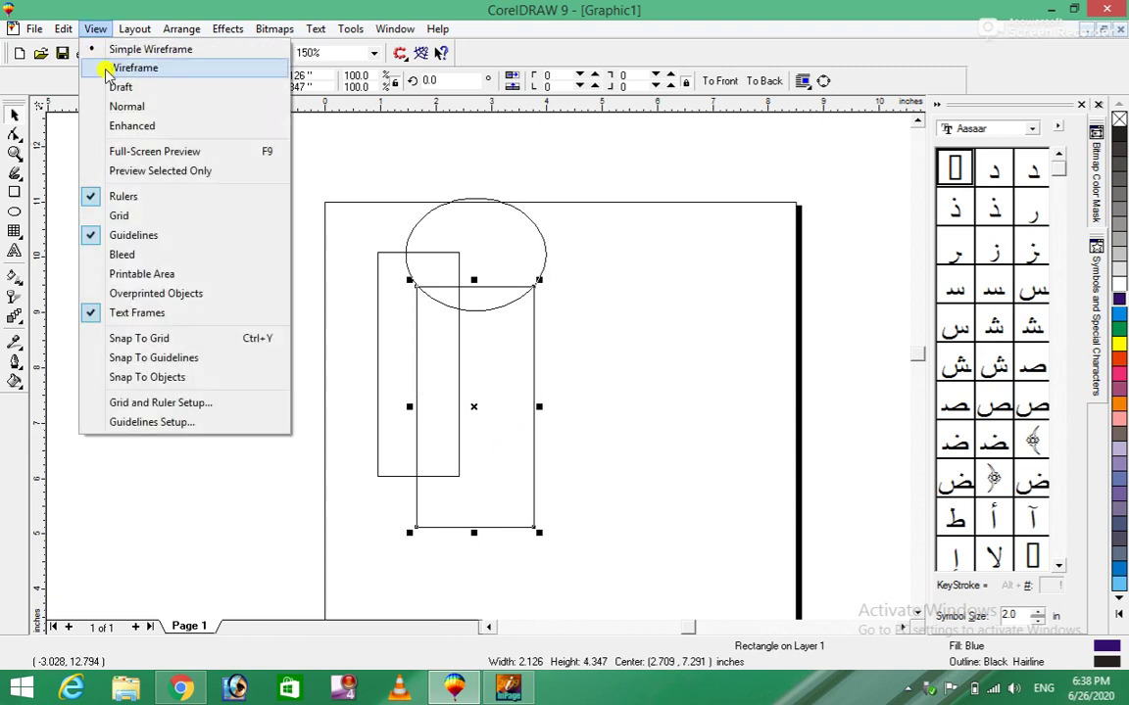
left_click(108, 71)
left_click(93, 31)
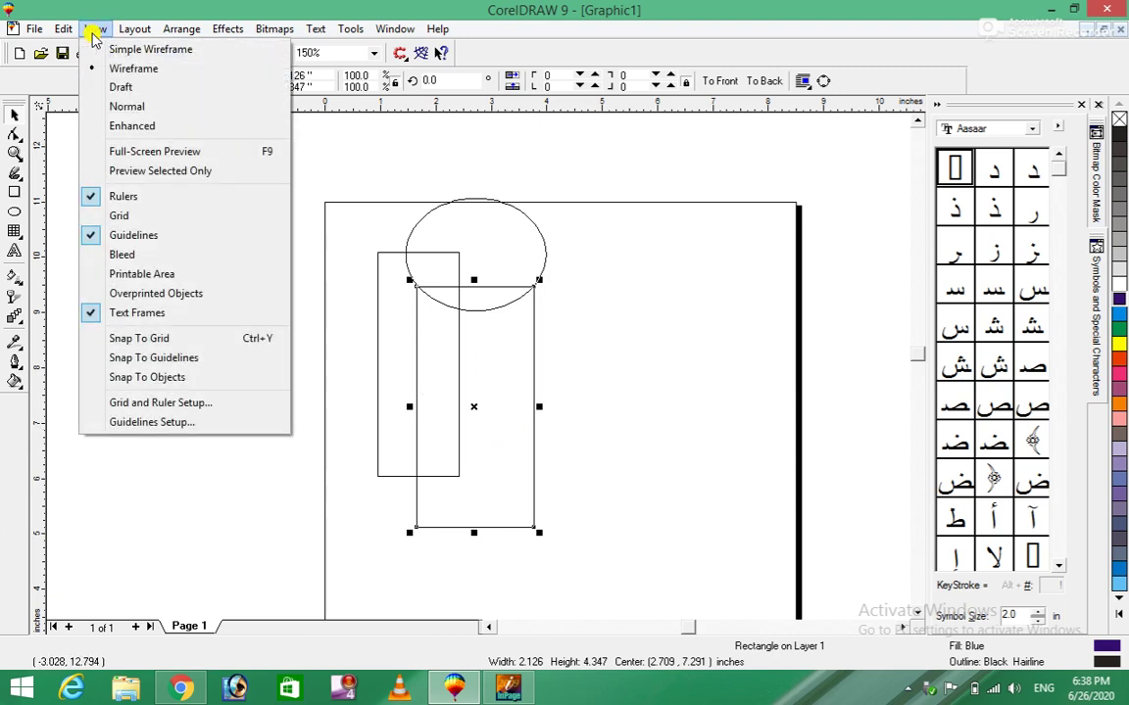
left_click(110, 87)
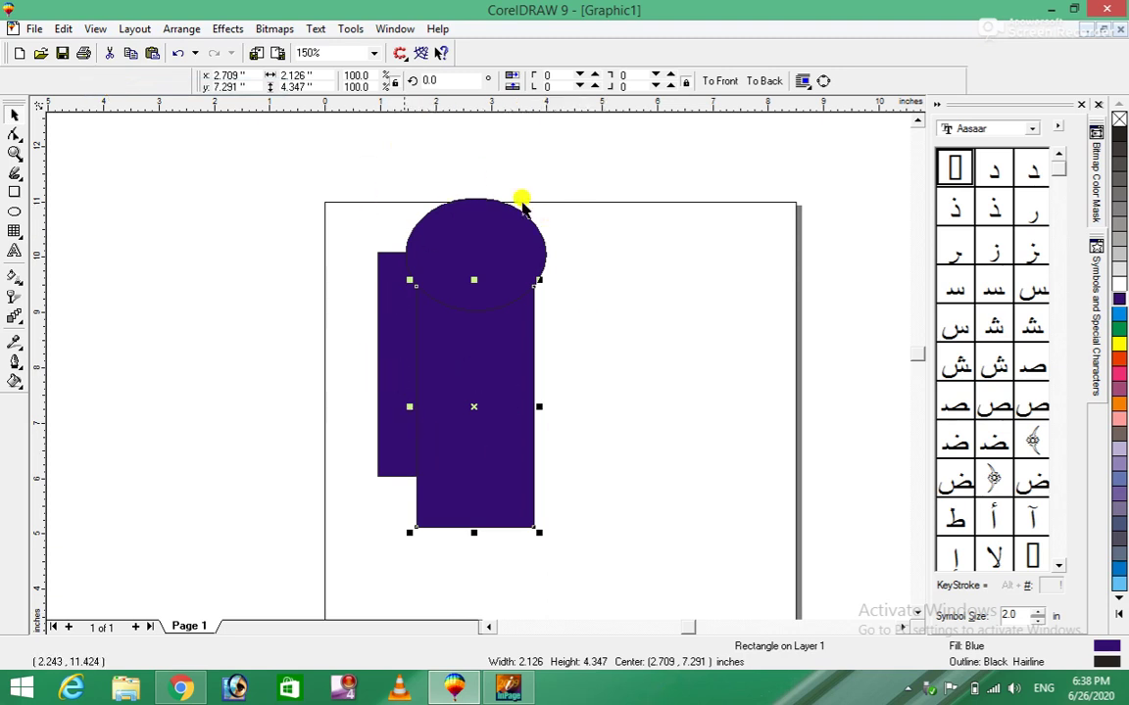
Step: Switch the display to Normal, then Enhanced, and marquee-select all three shapes
left_click(95, 30)
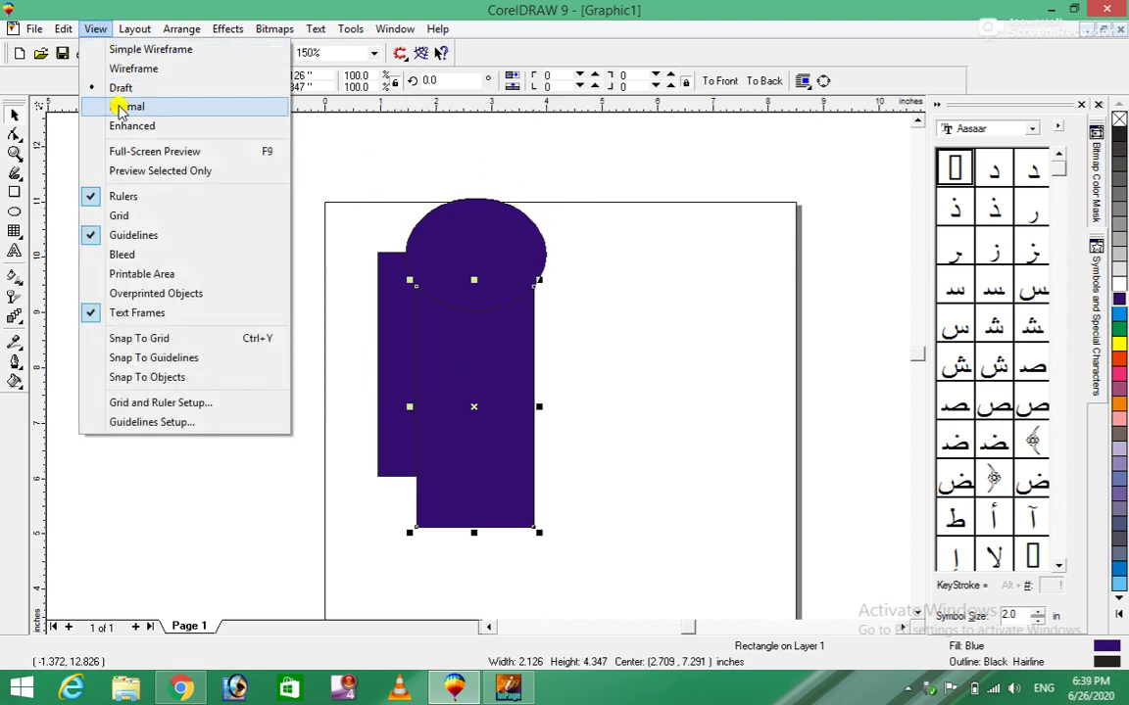
left_click(119, 107)
left_click(94, 29)
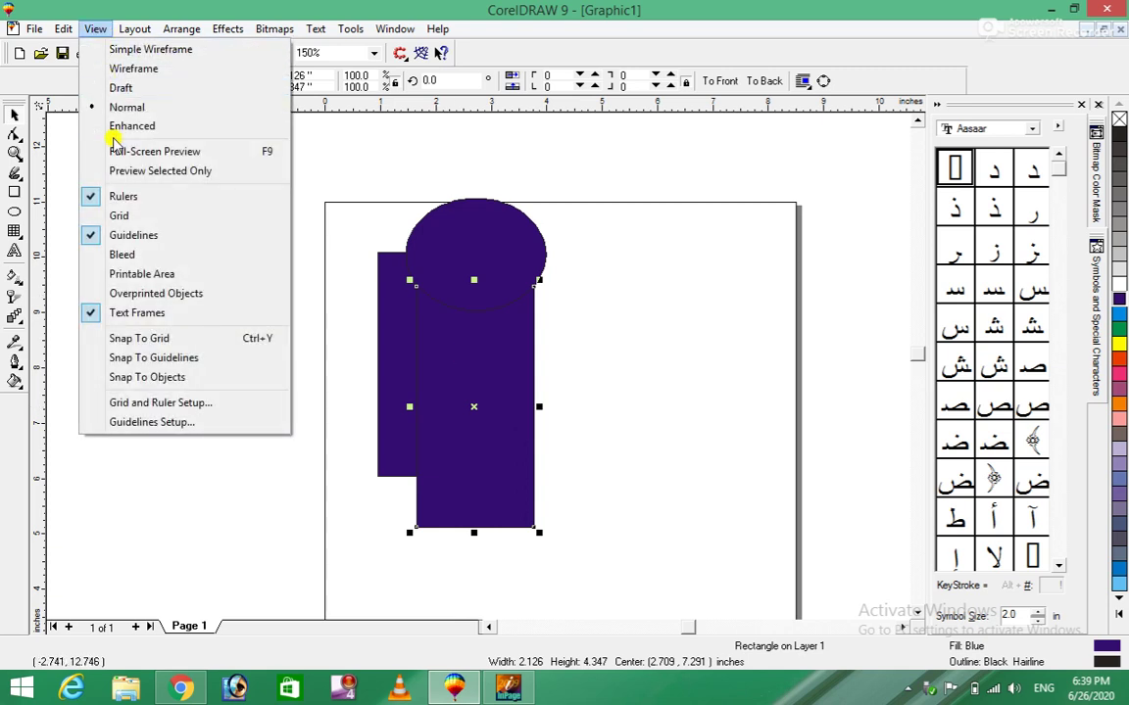
left_click(118, 127)
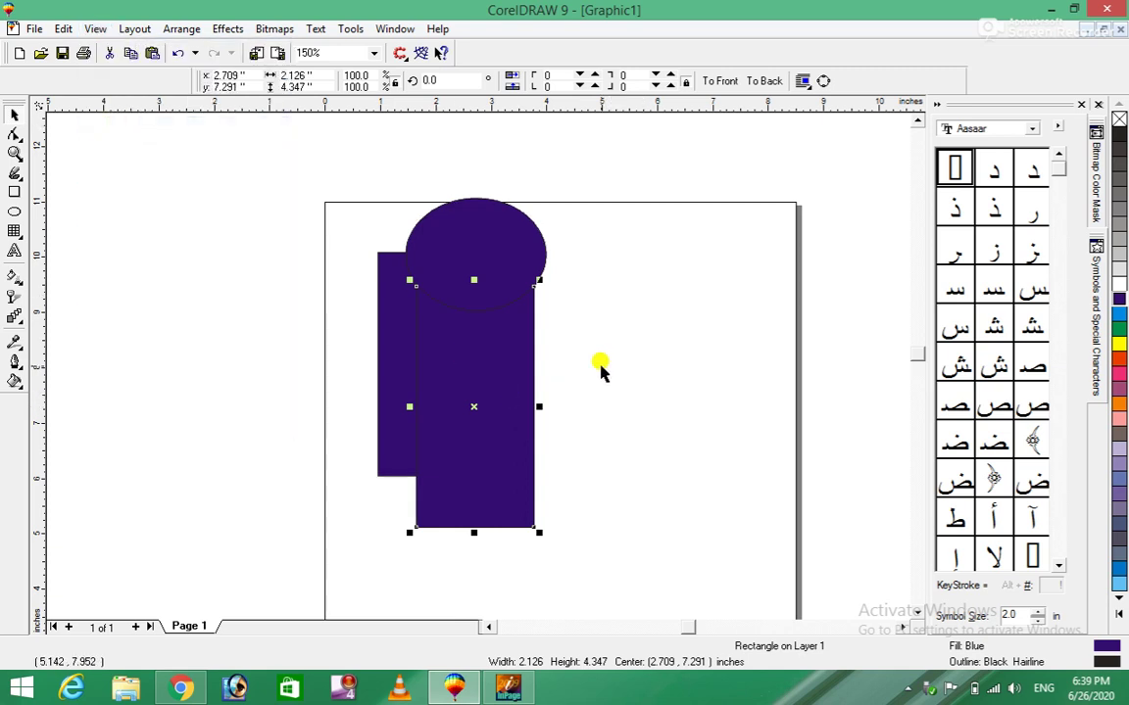
left_click(654, 367)
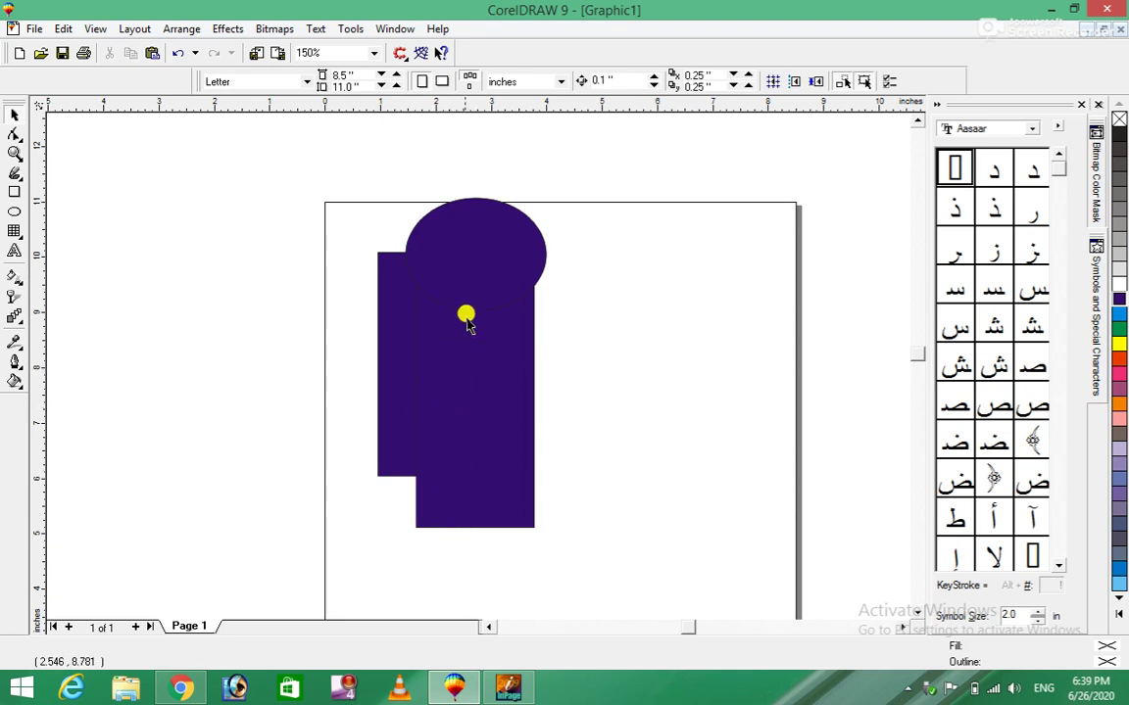
left_click_drag(320, 182, 592, 600)
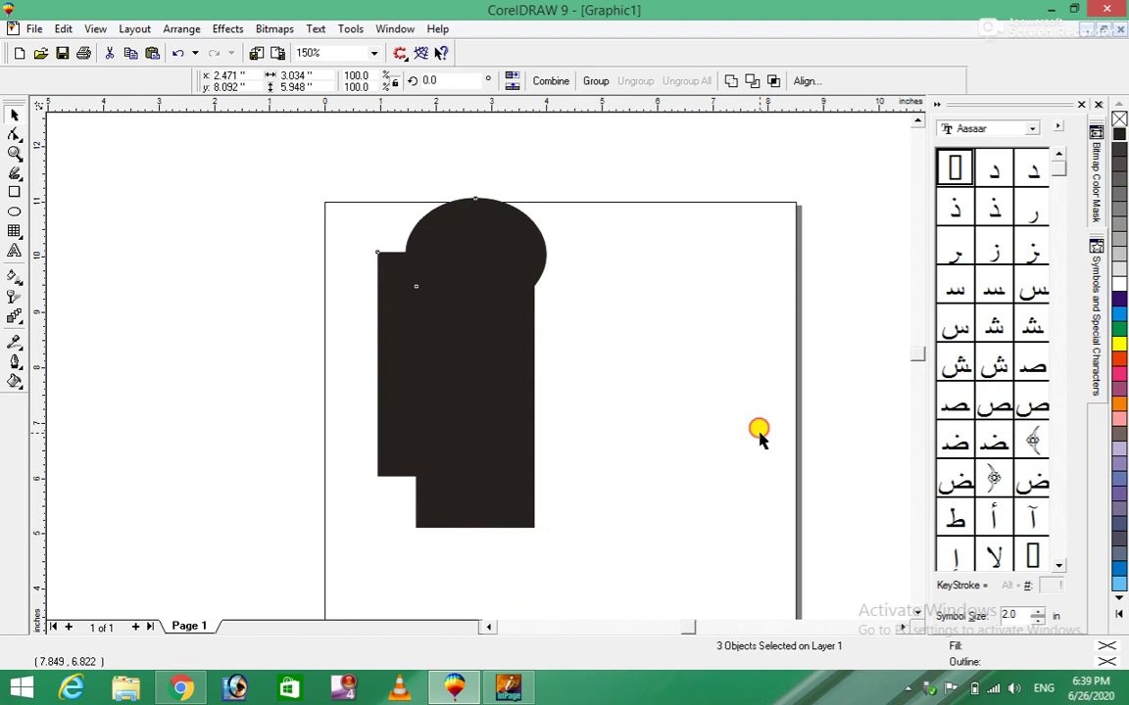
Step: Switch to Simple Wireframe, select the smaller left rectangle, and return to Normal display
left_click(730, 455)
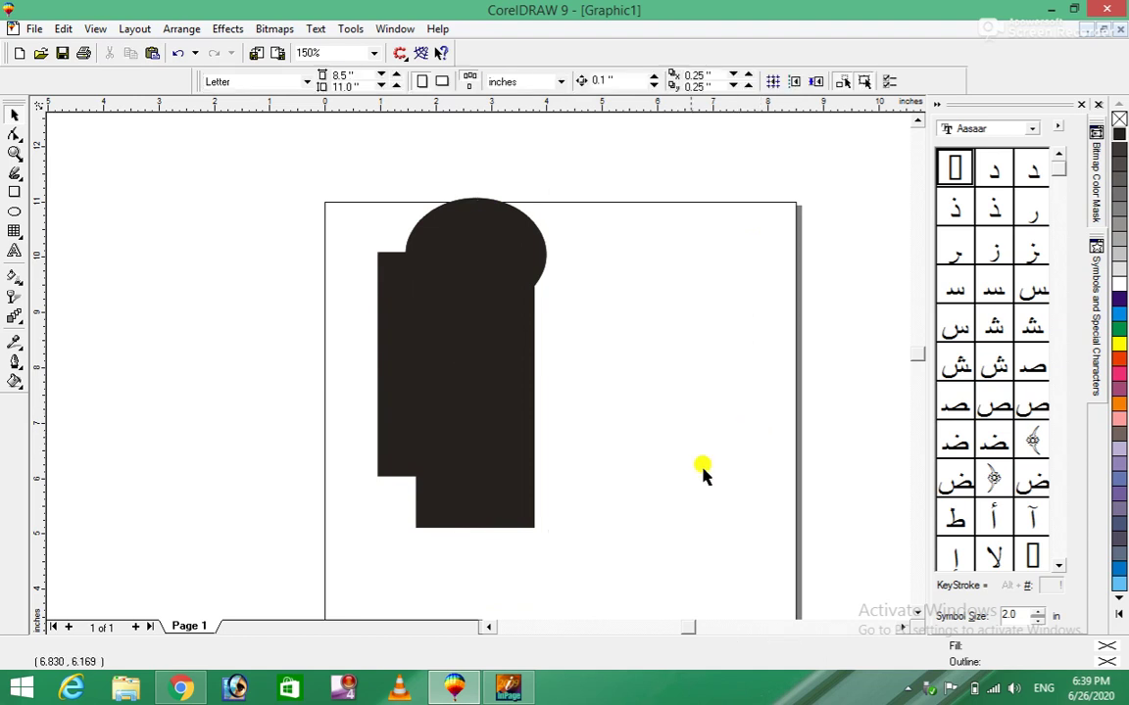
left_click(93, 28)
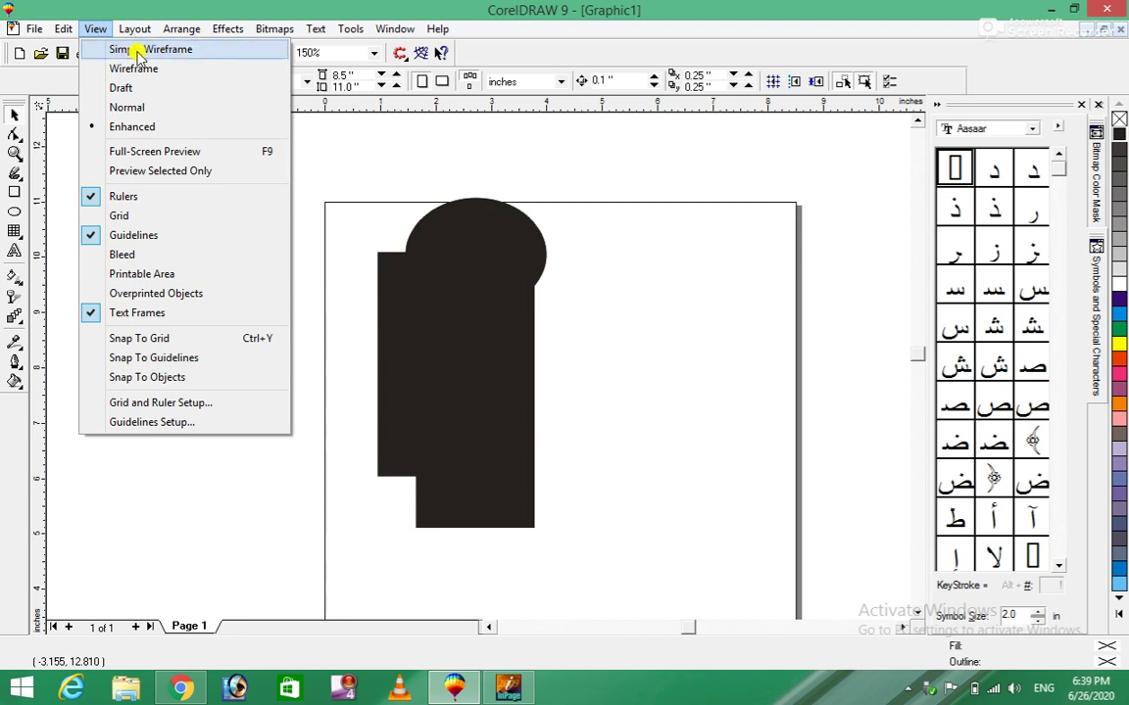
left_click(146, 51)
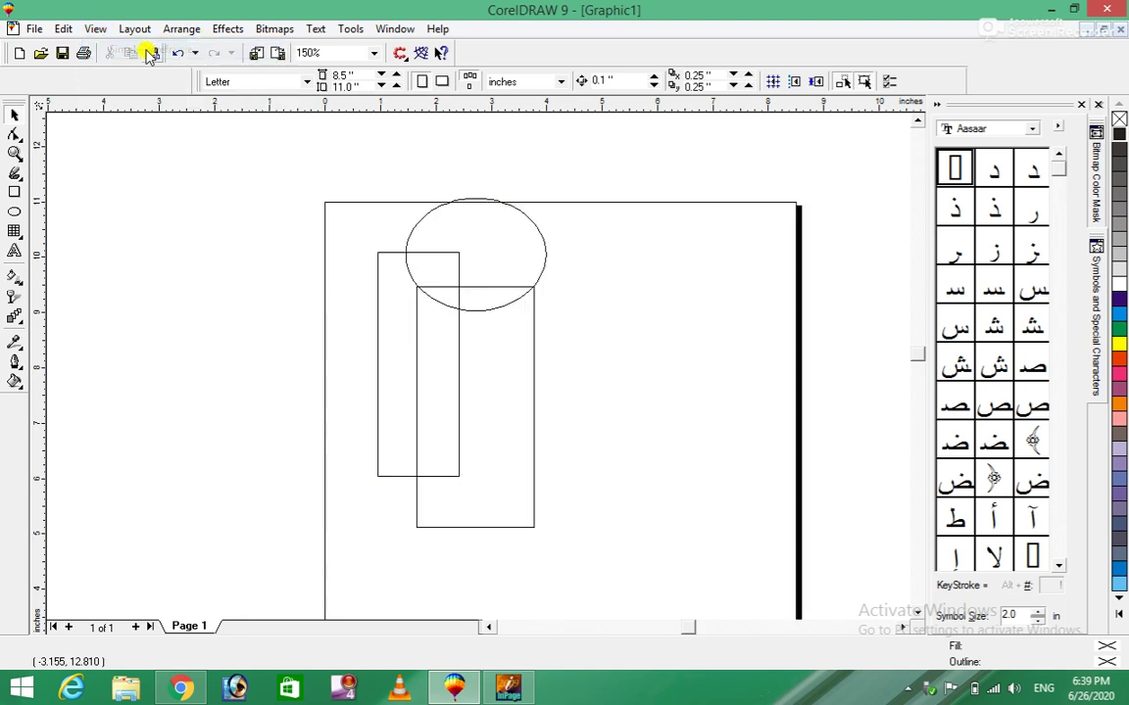
left_click(519, 247)
left_click(495, 434)
left_click(401, 380)
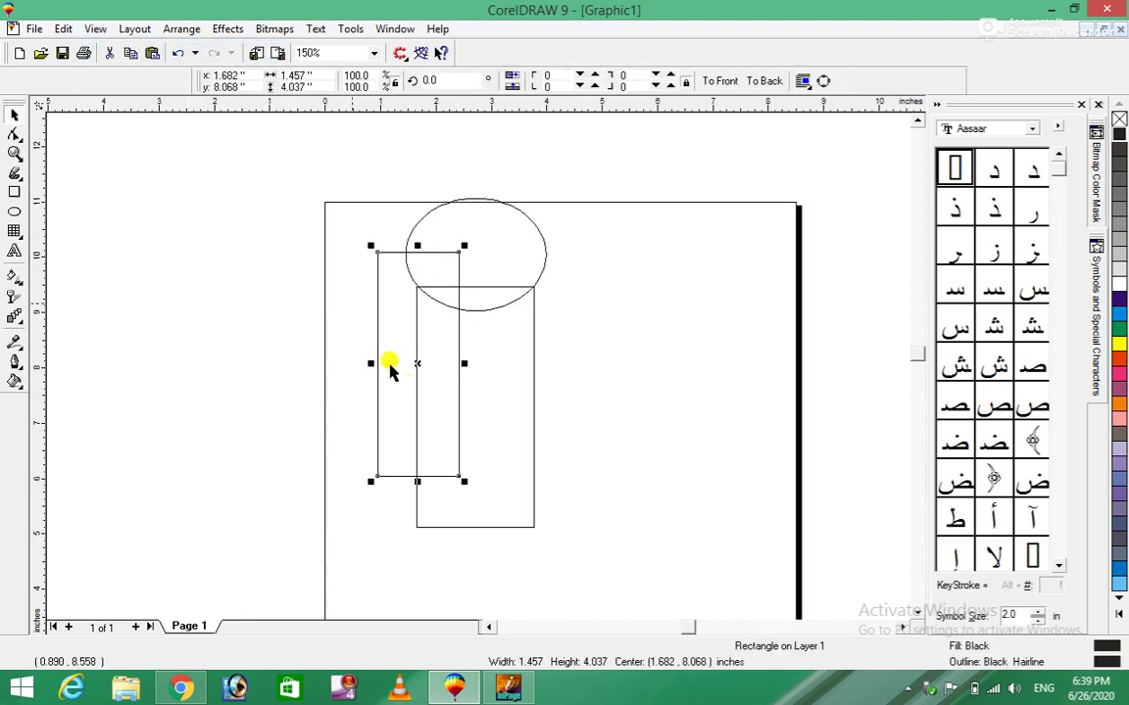
left_click(95, 28)
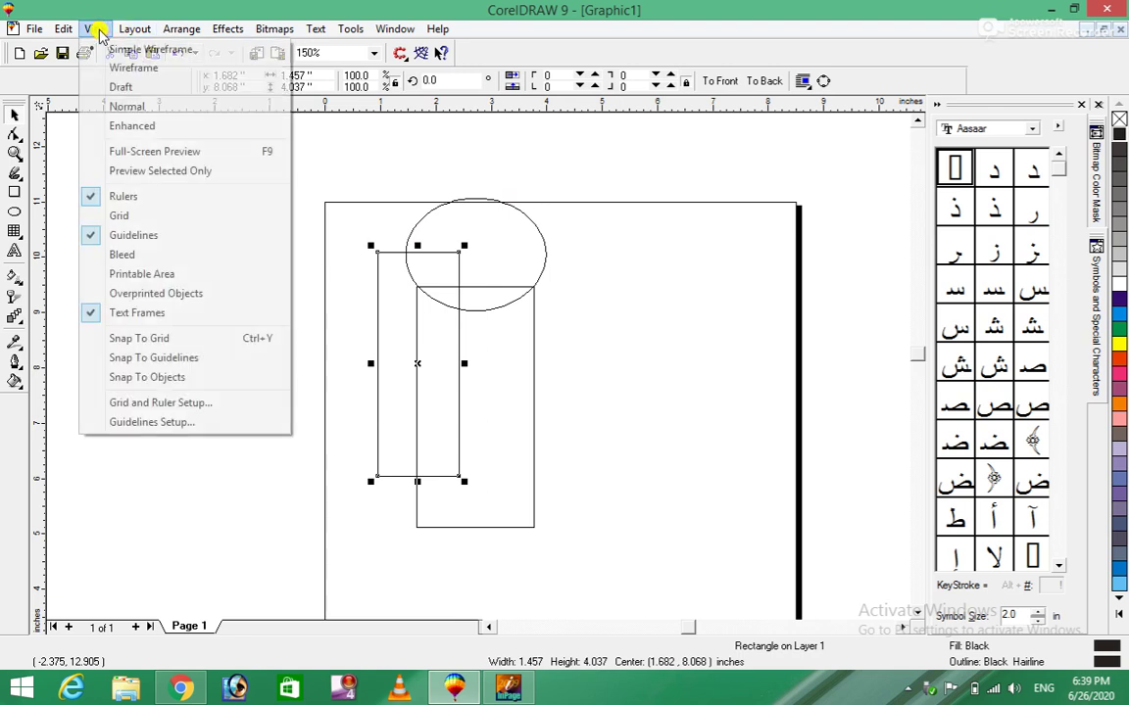
left_click(127, 106)
Step: Move the ellipse back atop the wider rectangle, centred at 2.737, 10.002 inches
left_click(617, 287)
left_click(487, 242)
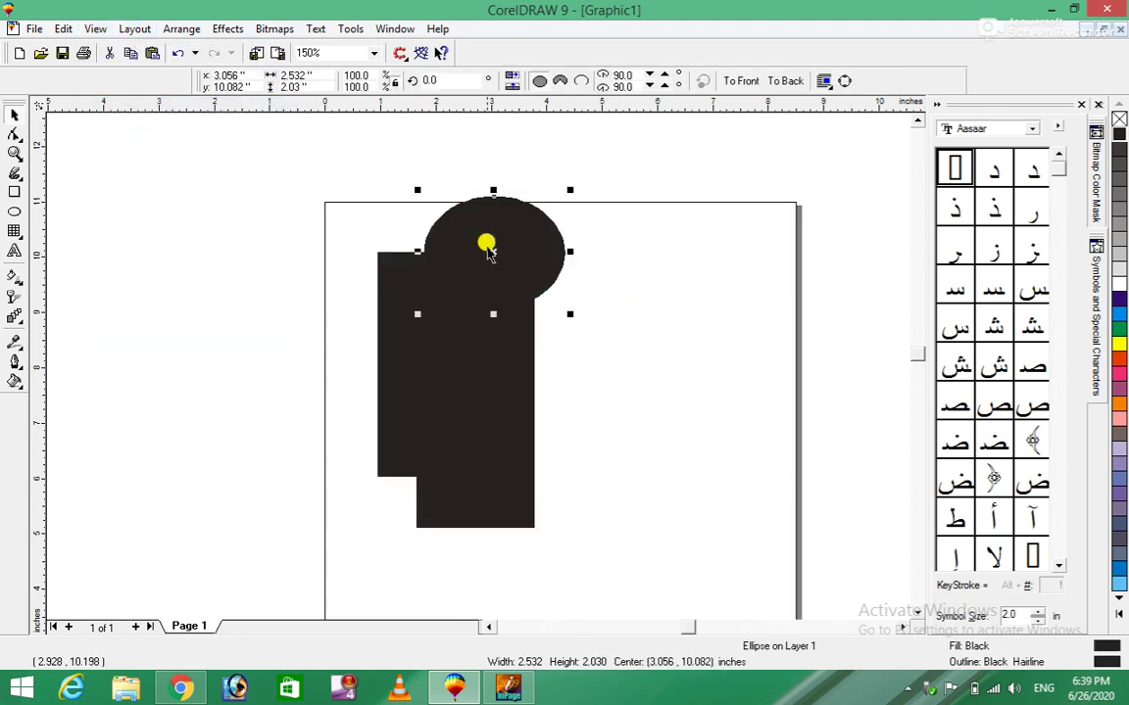
mouse_move(495, 253)
left_mouse_down()
mouse_move(466, 243)
mouse_move(478, 258)
left_mouse_up()
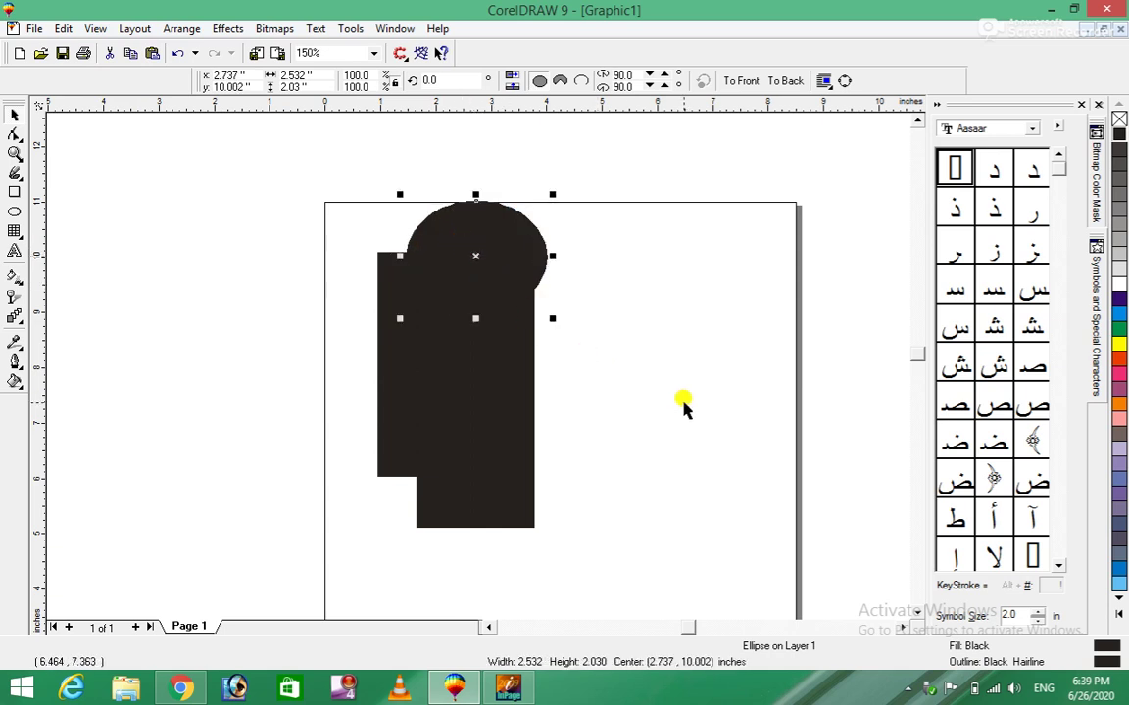
left_click(614, 458)
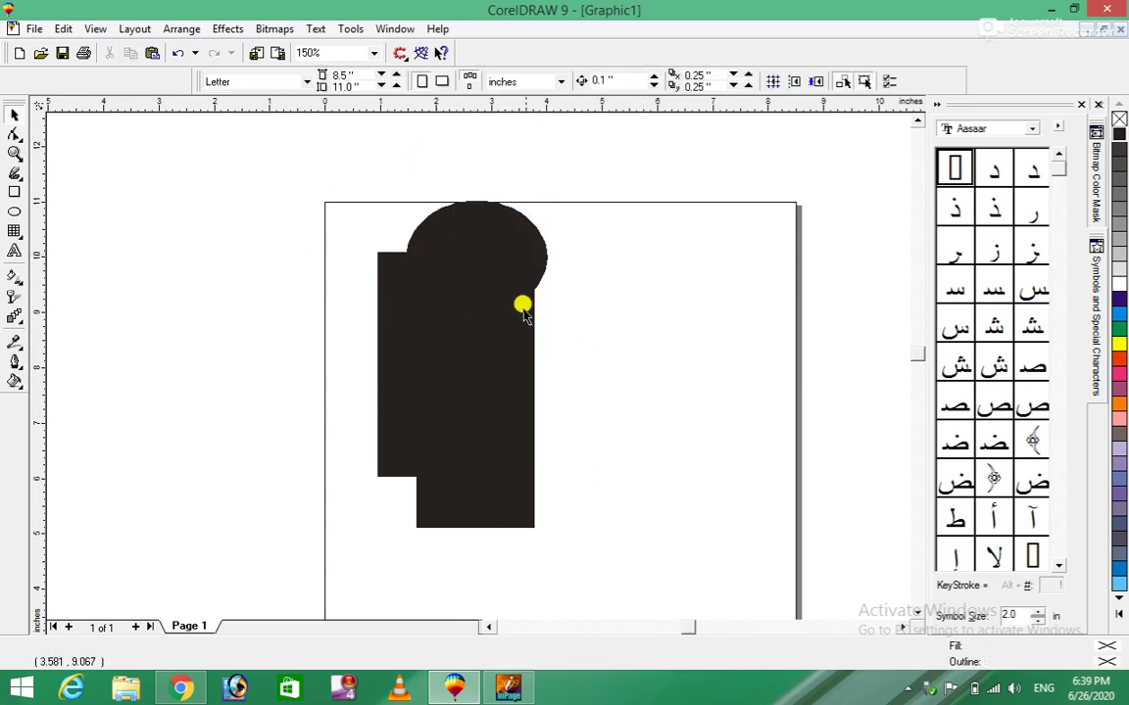
Step: Cycle the display through Simple Wireframe, Normal and Wireframe with the rectangles selected
left_click(470, 261)
left_click(410, 398)
left_click(519, 468)
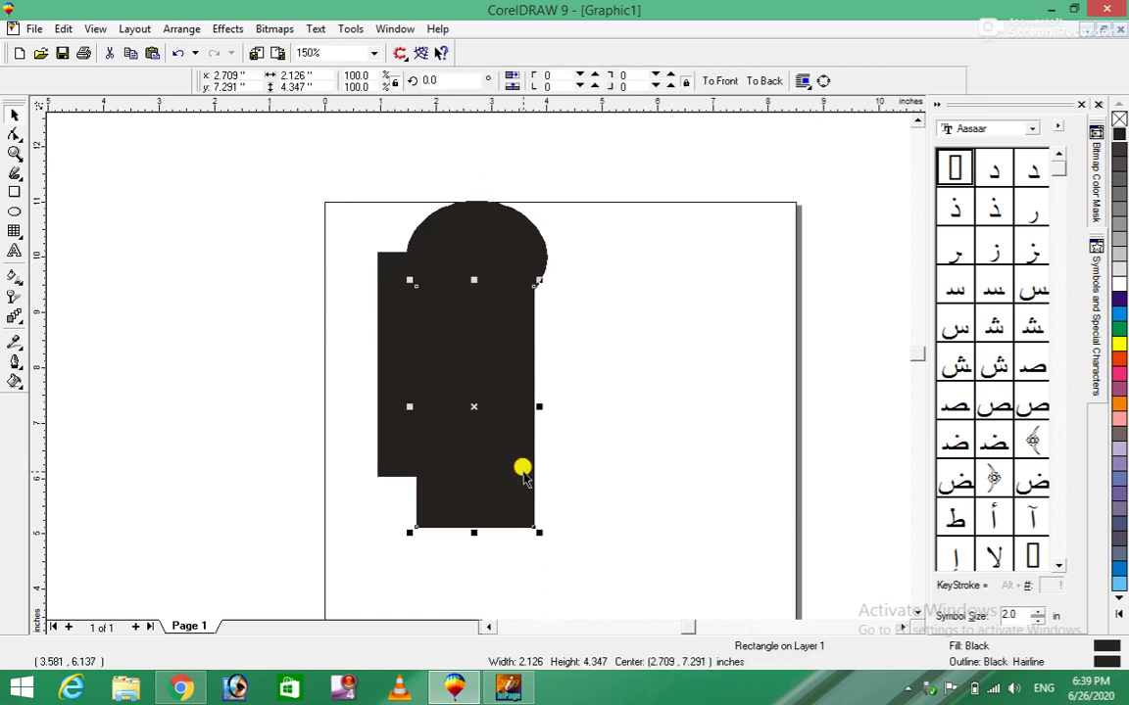
left_click(96, 28)
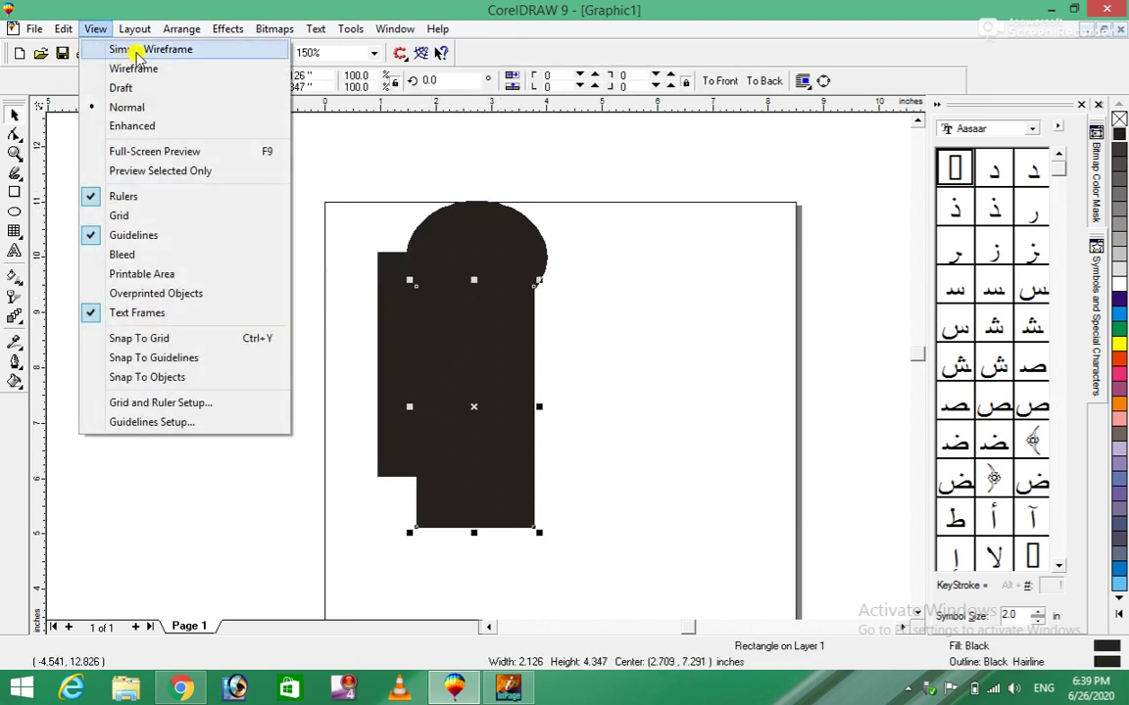
left_click(137, 50)
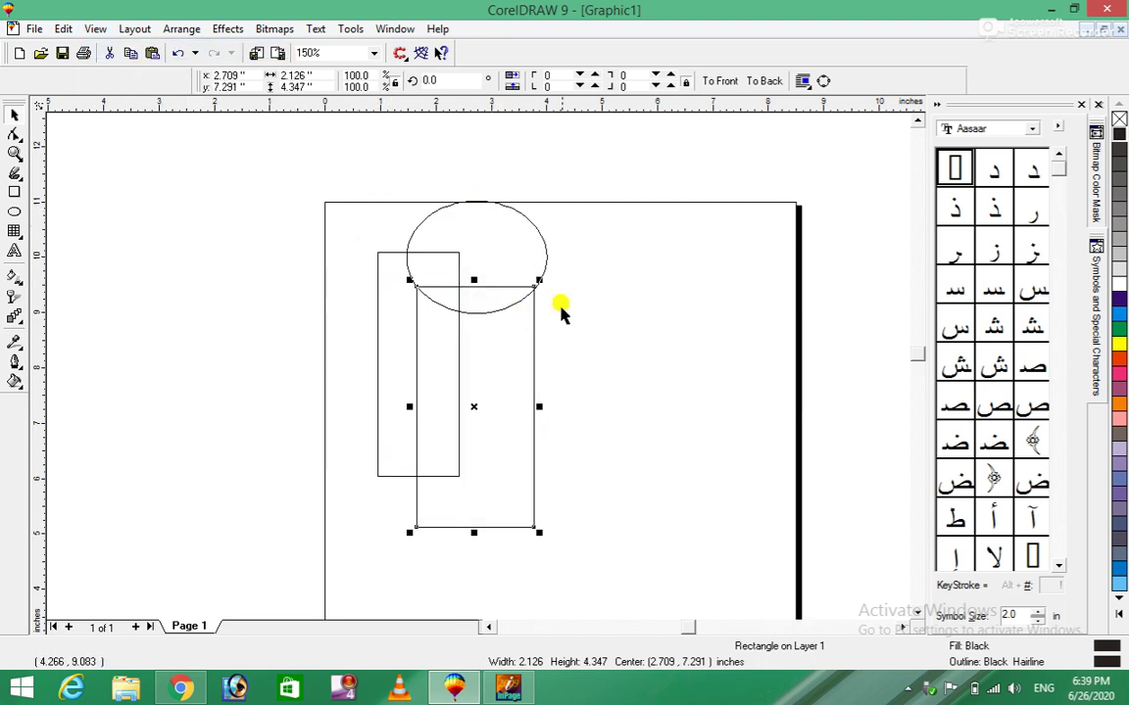
left_click(94, 28)
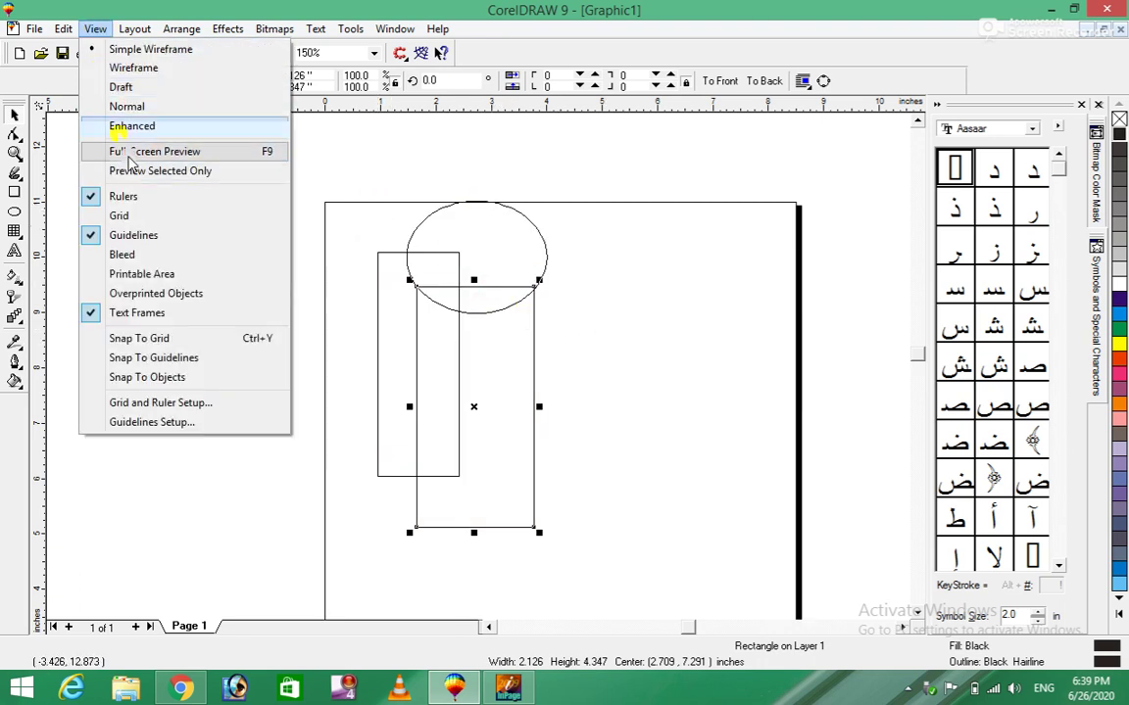
left_click(116, 108)
left_click(94, 28)
left_click(115, 68)
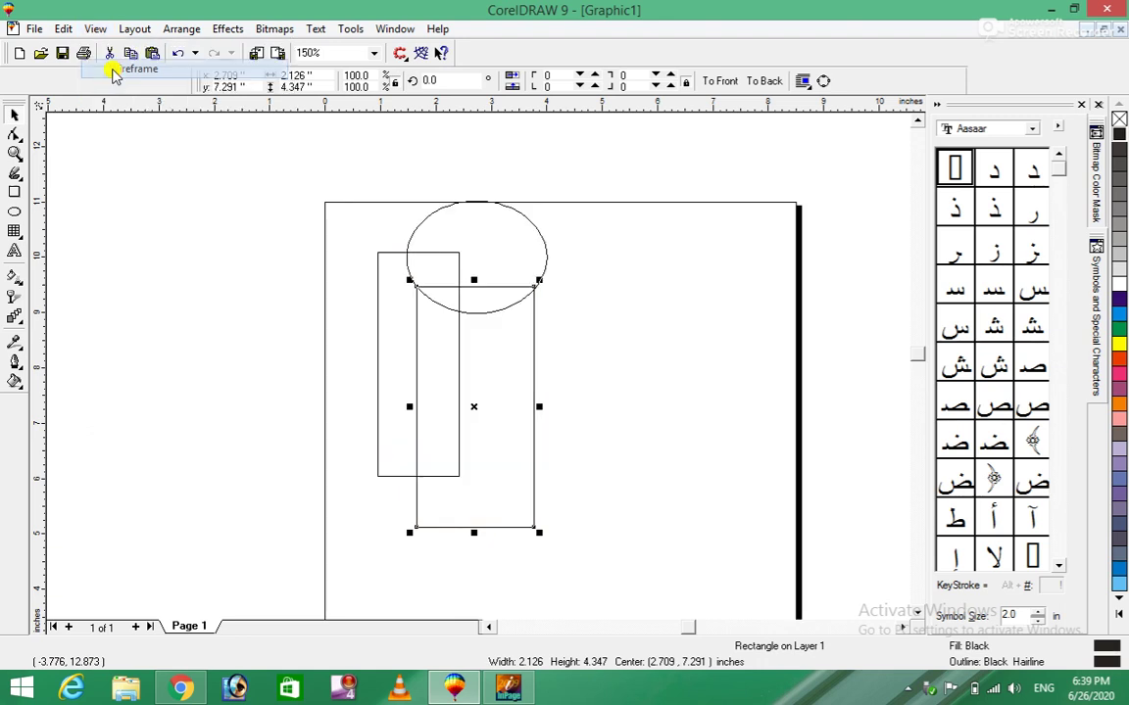
Step: Select the ellipse and both rectangles, then view them in Draft and then Normal mode
left_click(416, 299)
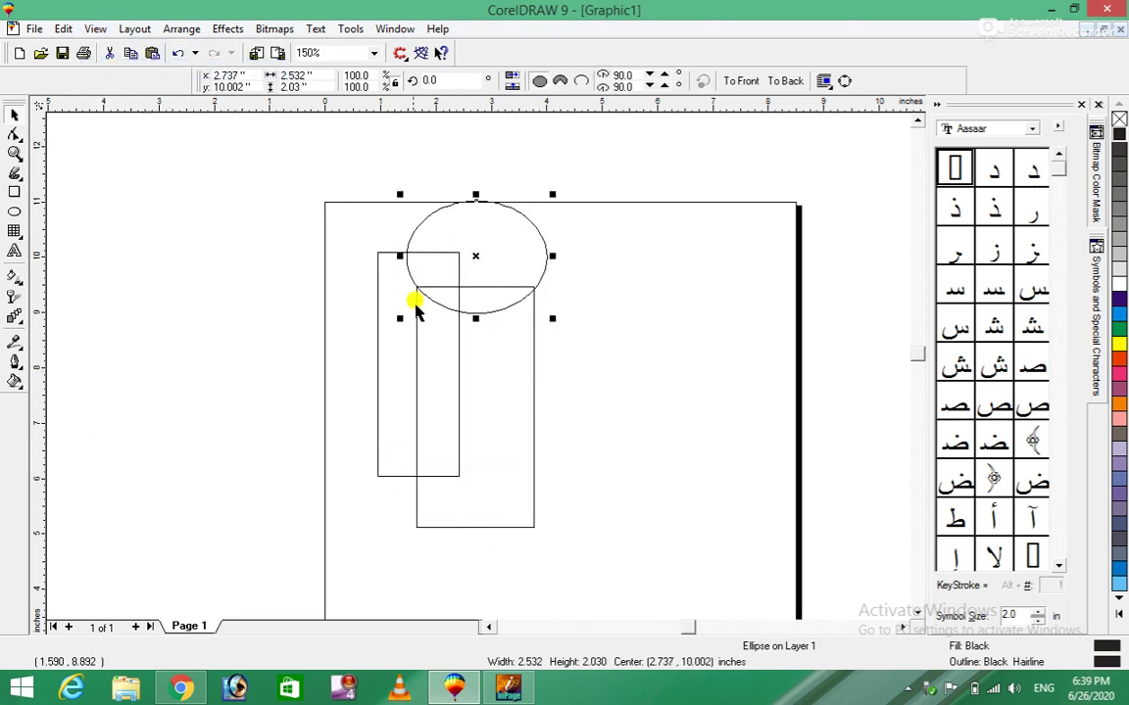
left_click(390, 364)
left_click(473, 392)
left_click(94, 29)
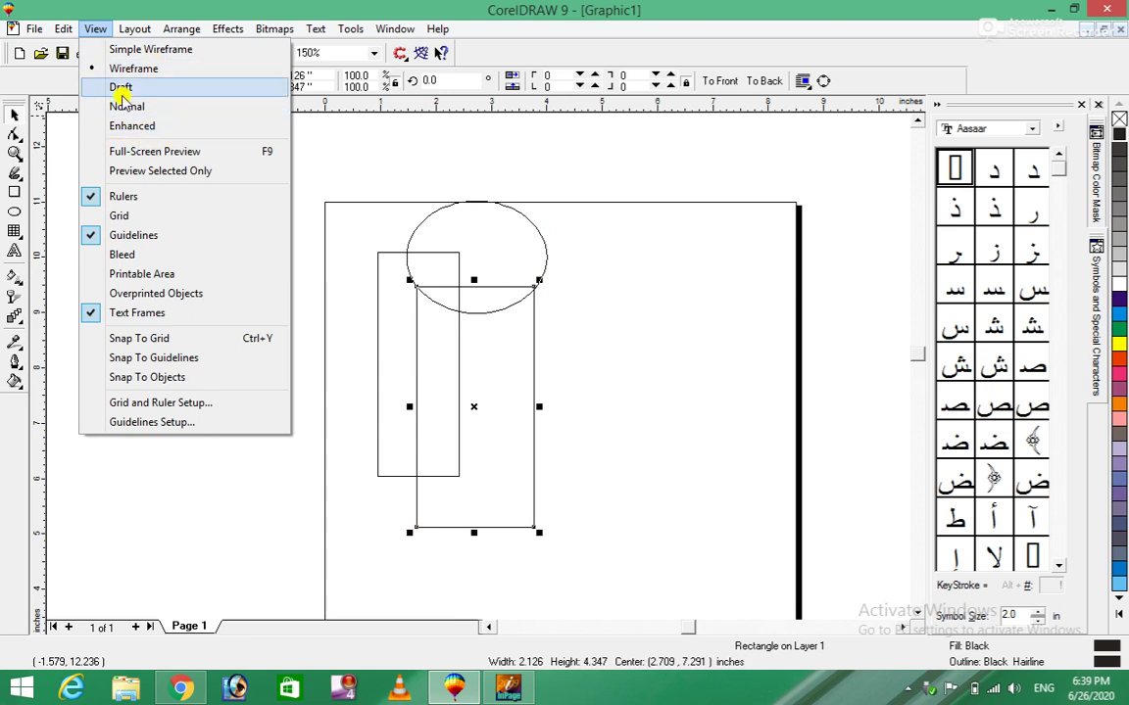
left_click(124, 88)
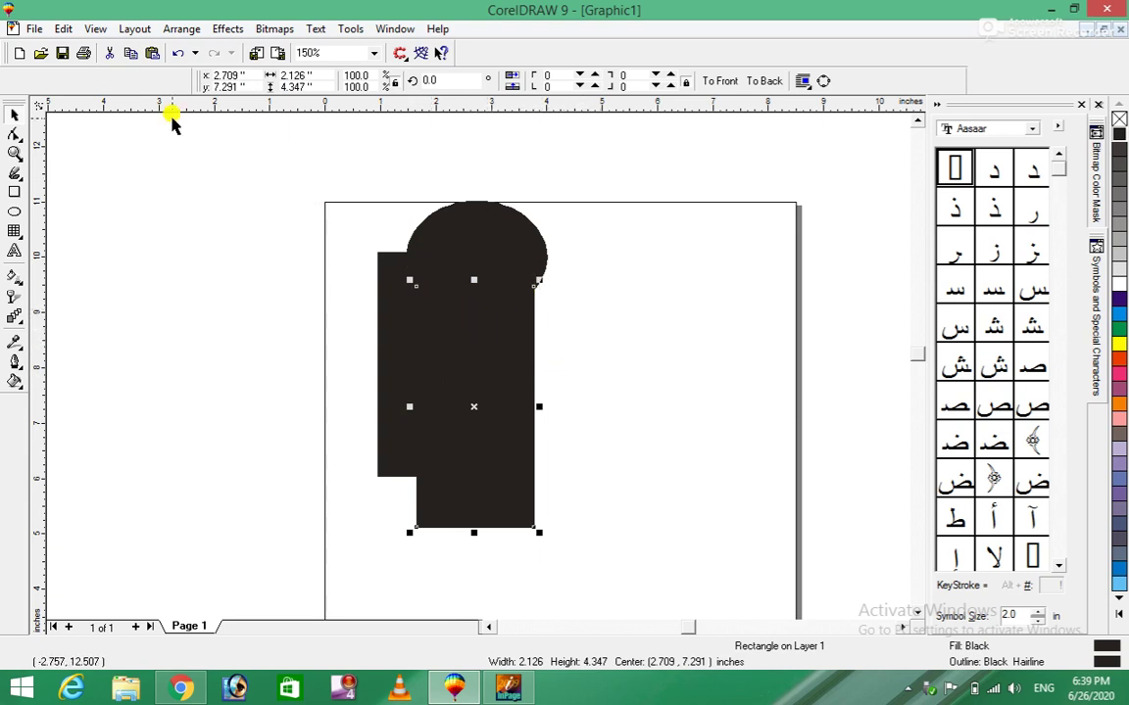
left_click(95, 29)
left_click(127, 107)
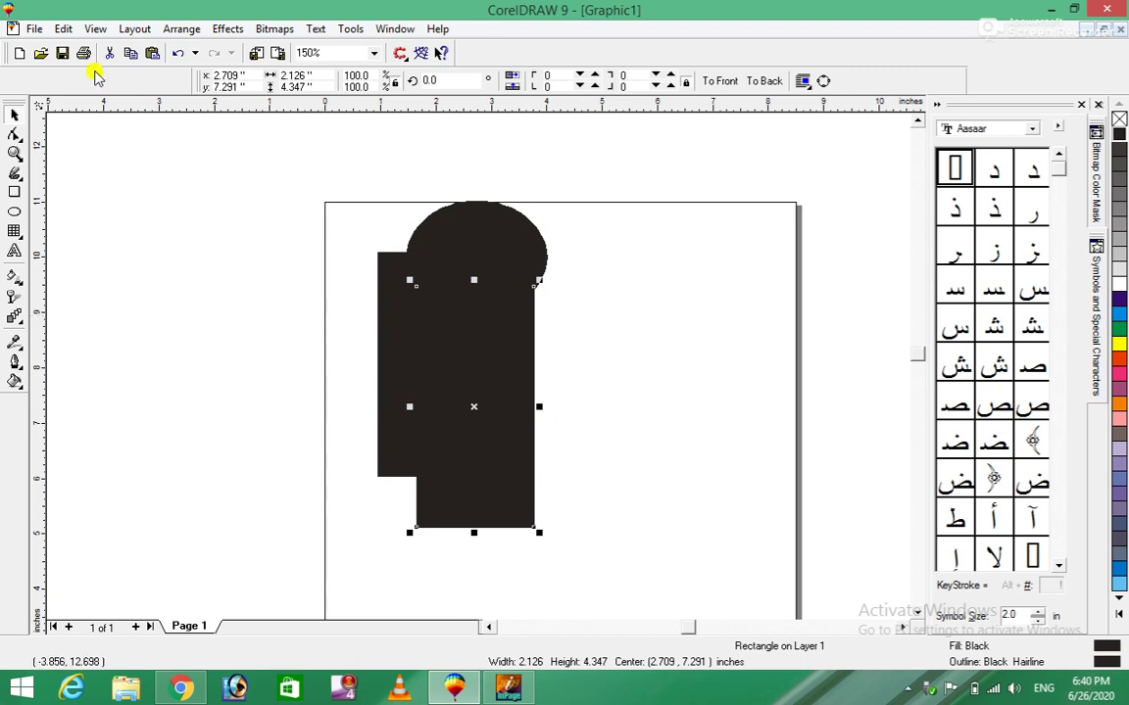
Step: Switch to Enhanced display, zoom in slightly, and select the wider rectangle and the ellipse
left_click(95, 29)
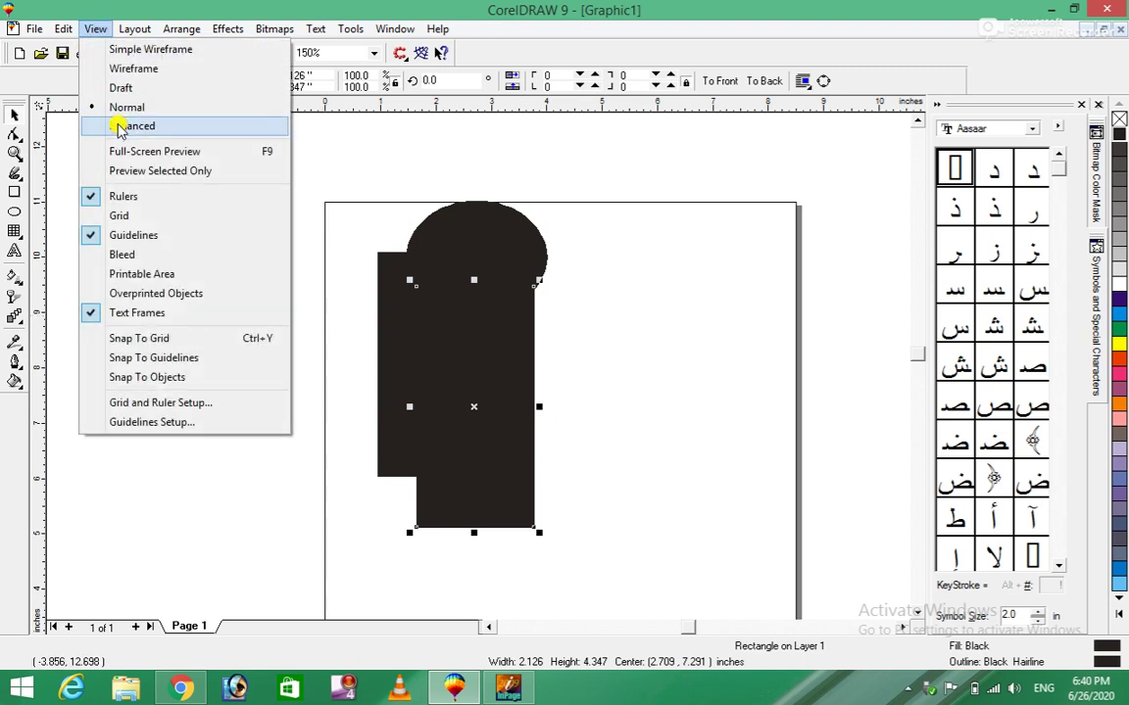
left_click(119, 125)
left_click(549, 362)
scroll(513, 345, "up", 1)
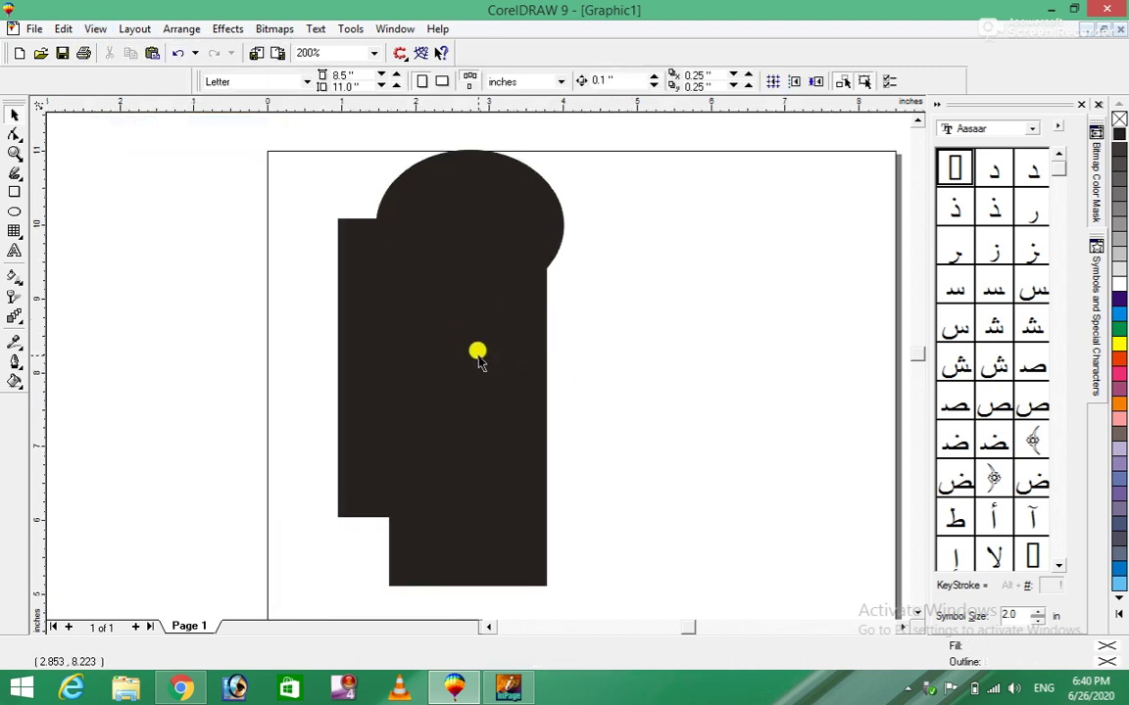
left_click(95, 29)
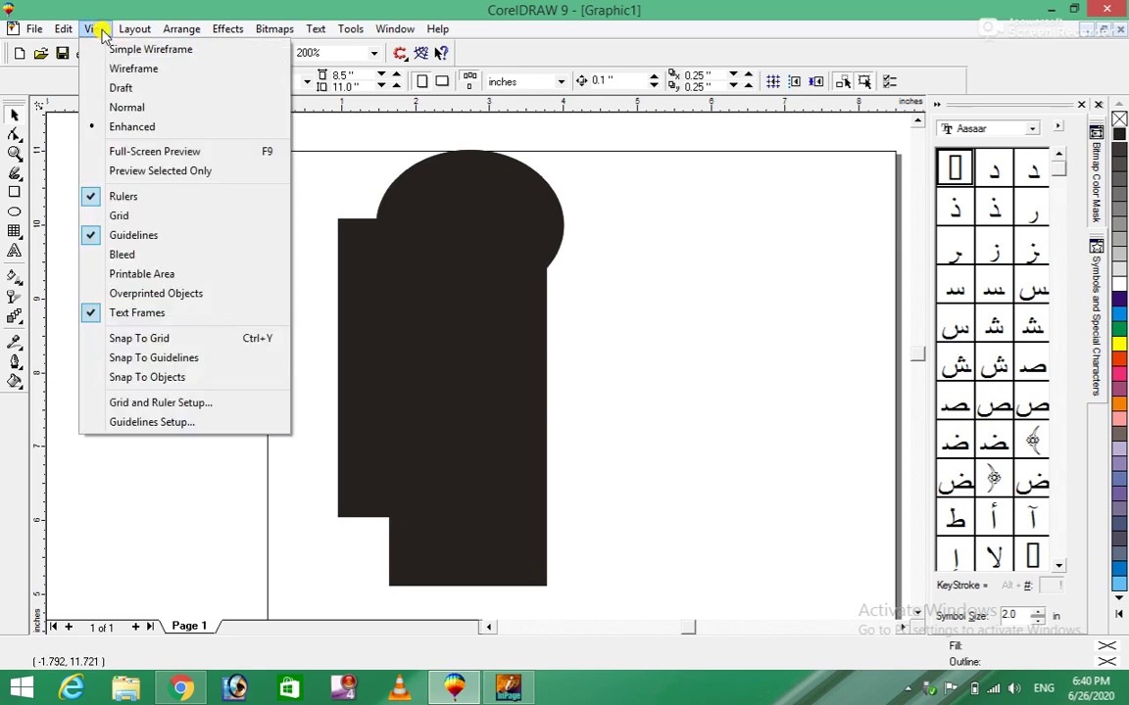
left_click(453, 343)
left_click(465, 207)
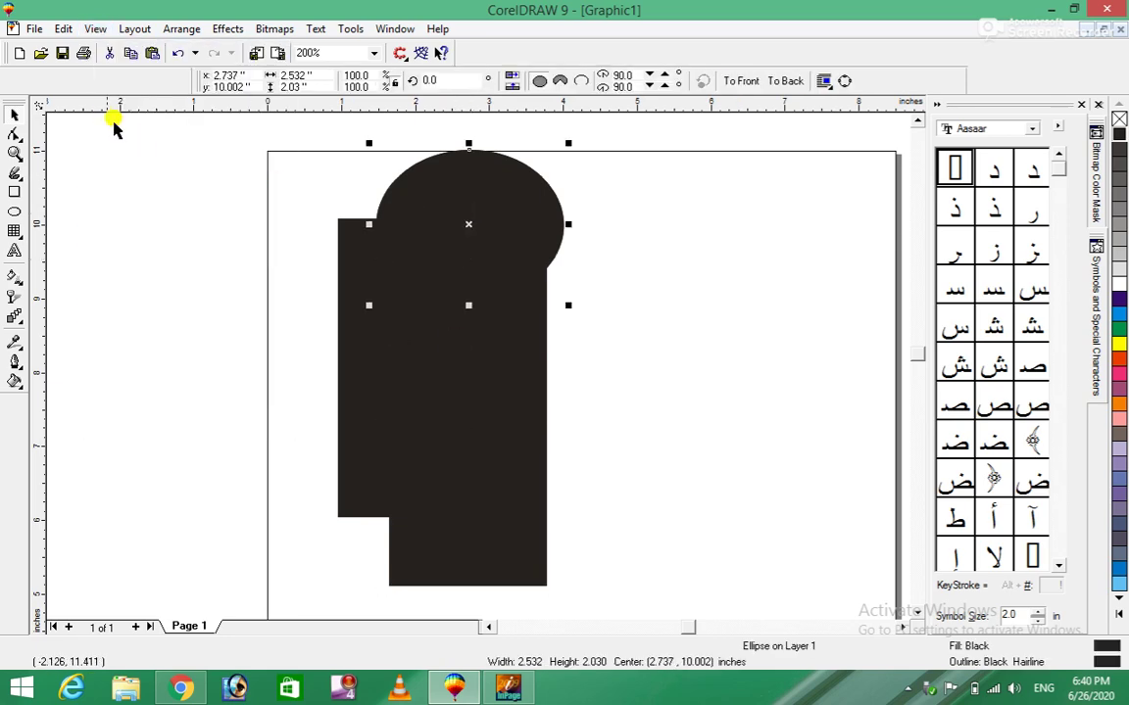
left_click(61, 28)
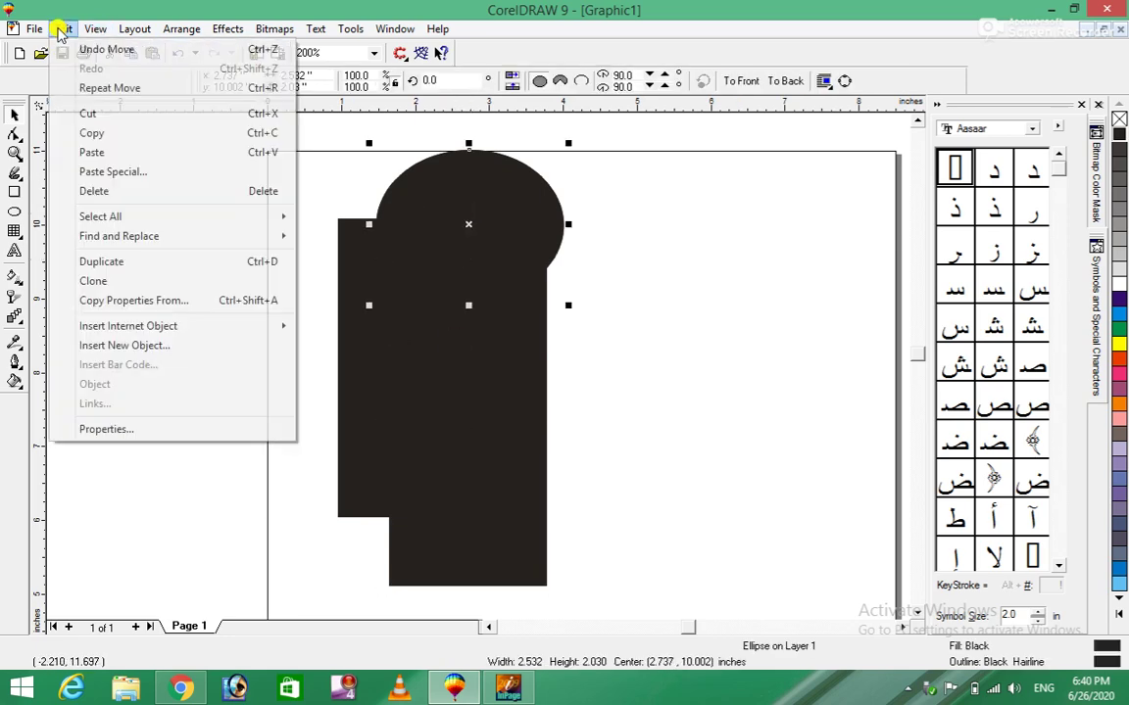
Step: Give the ellipse an orange outline from the Object Properties outline colour palette
left_click(113, 429)
left_click(112, 163)
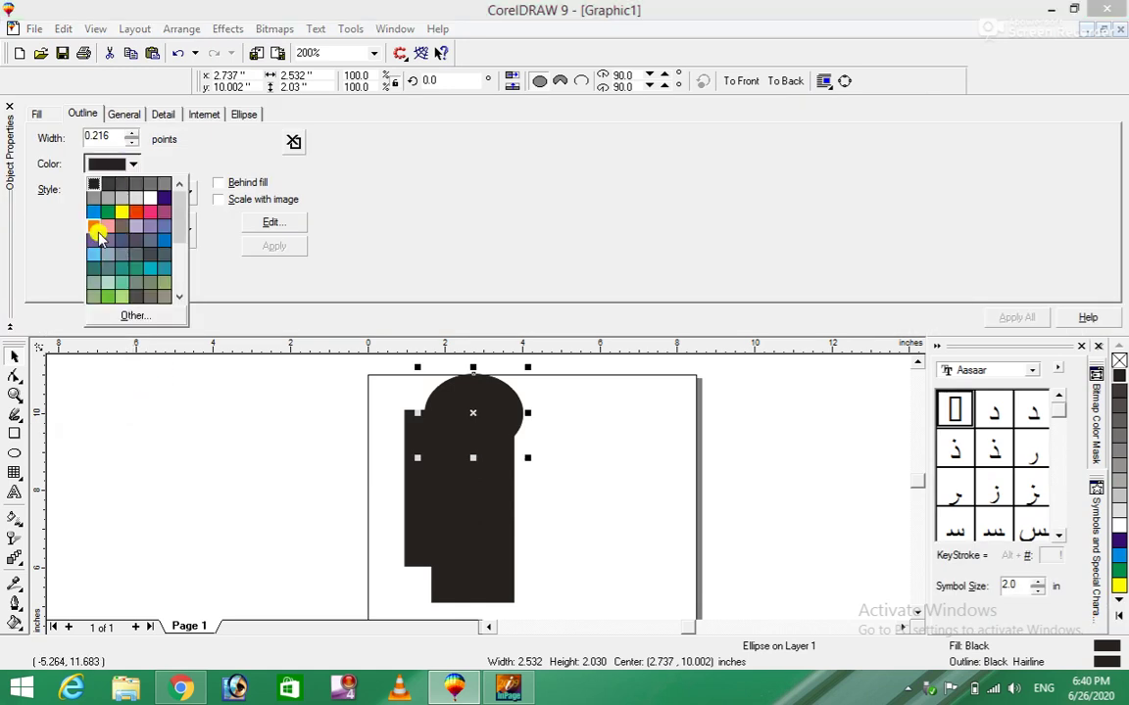
left_click(93, 226)
left_click(266, 246)
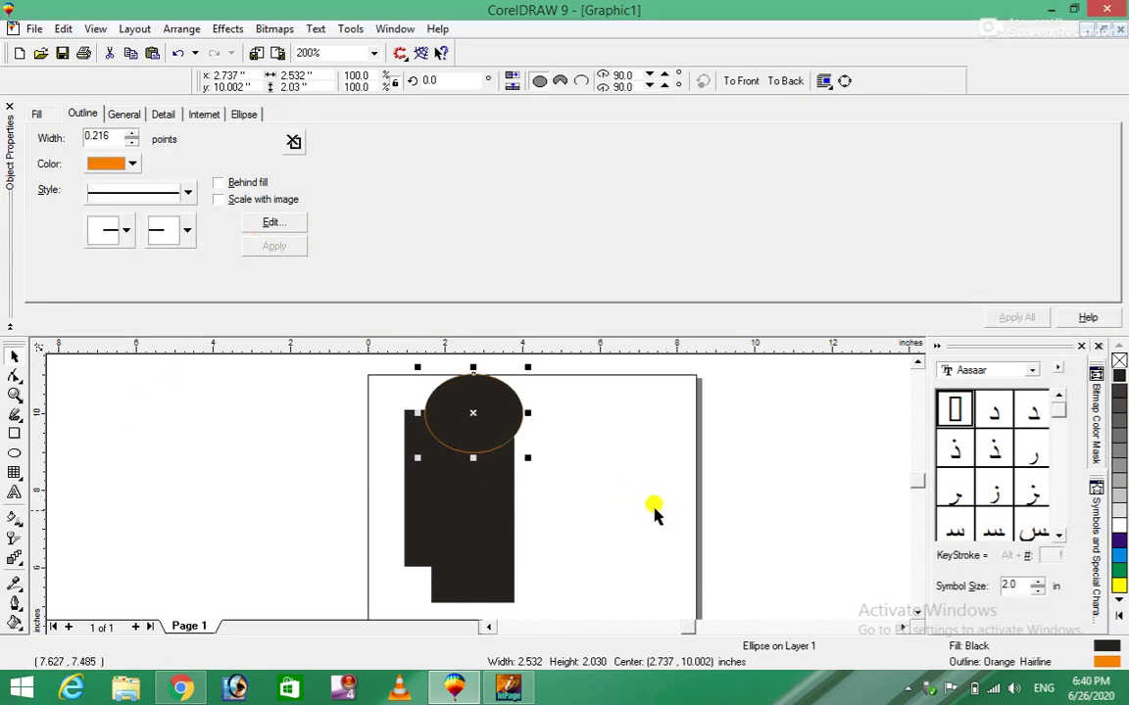
Step: Close the Object Properties docker and zoom in closely on the ellipse, then reselect it
left_click(591, 459)
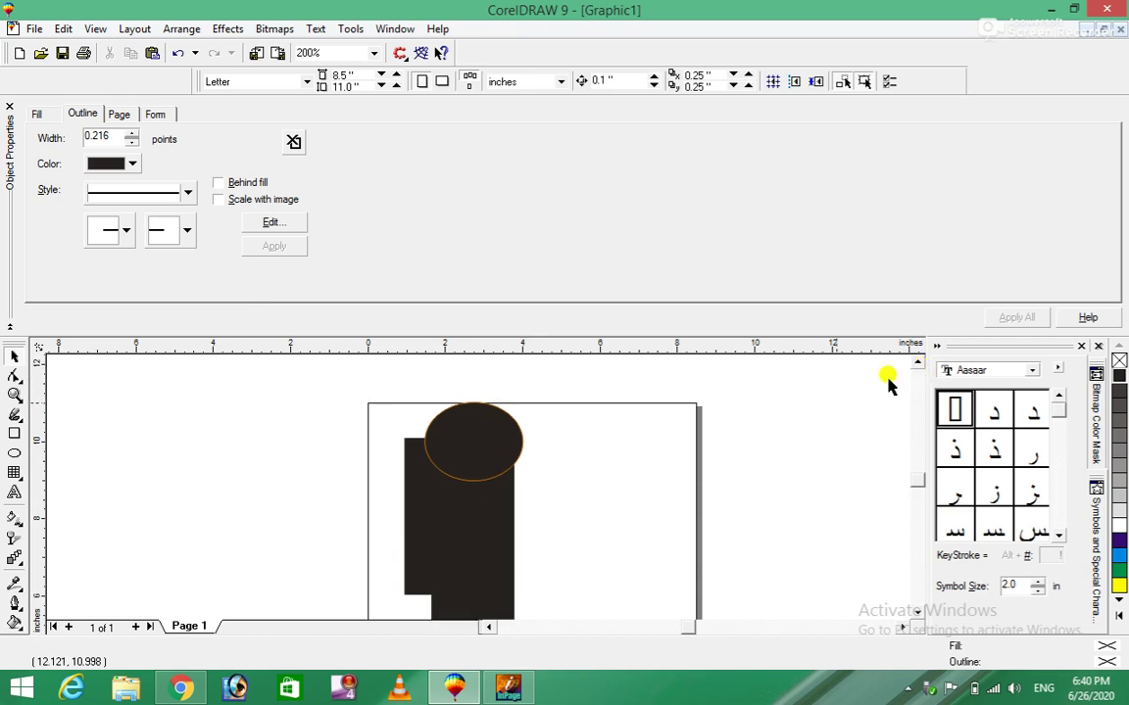
left_click(470, 446)
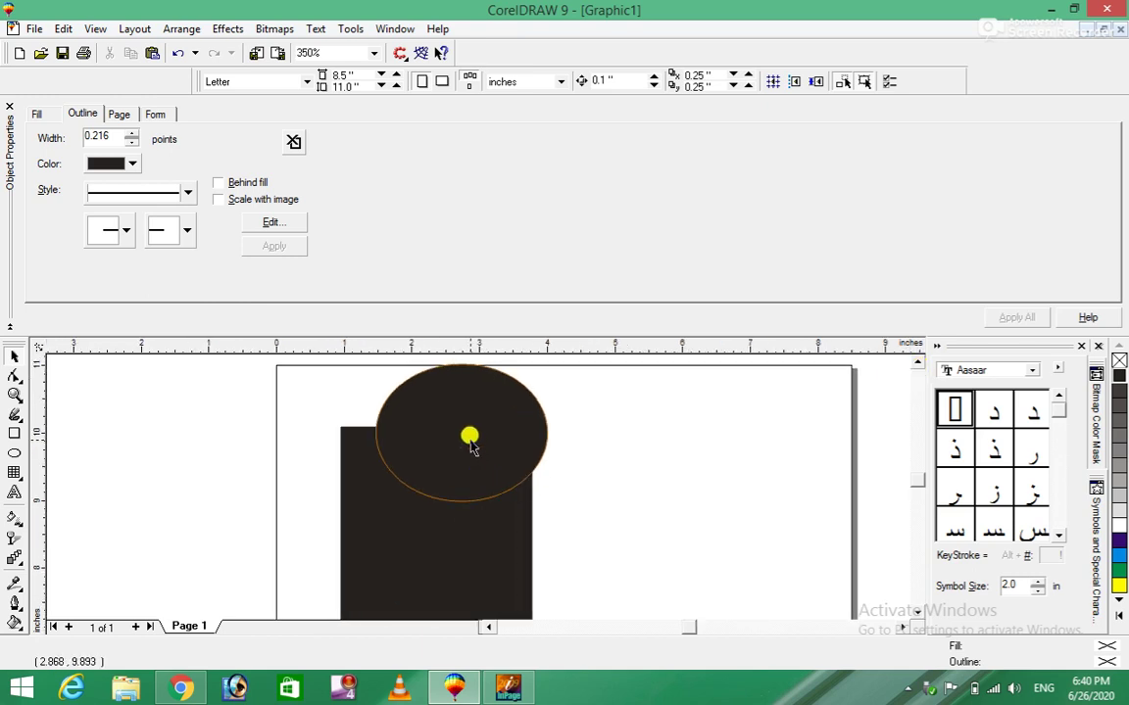
left_click(12, 107)
left_click(433, 448)
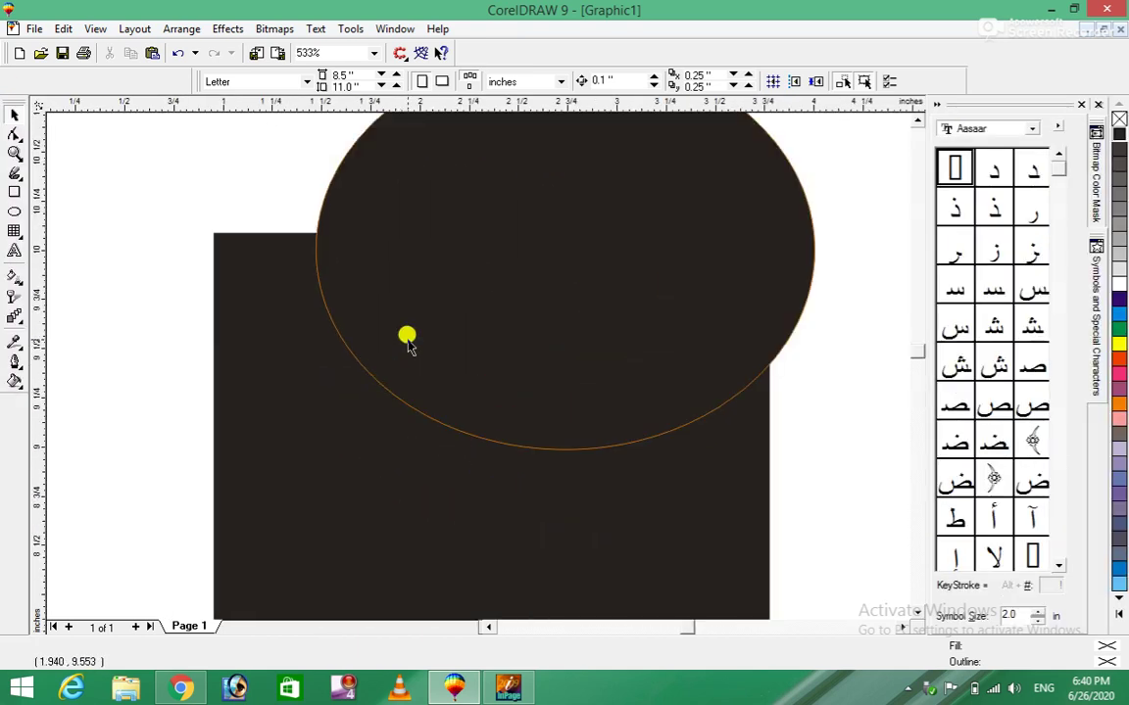
left_click(918, 121)
left_click(568, 402)
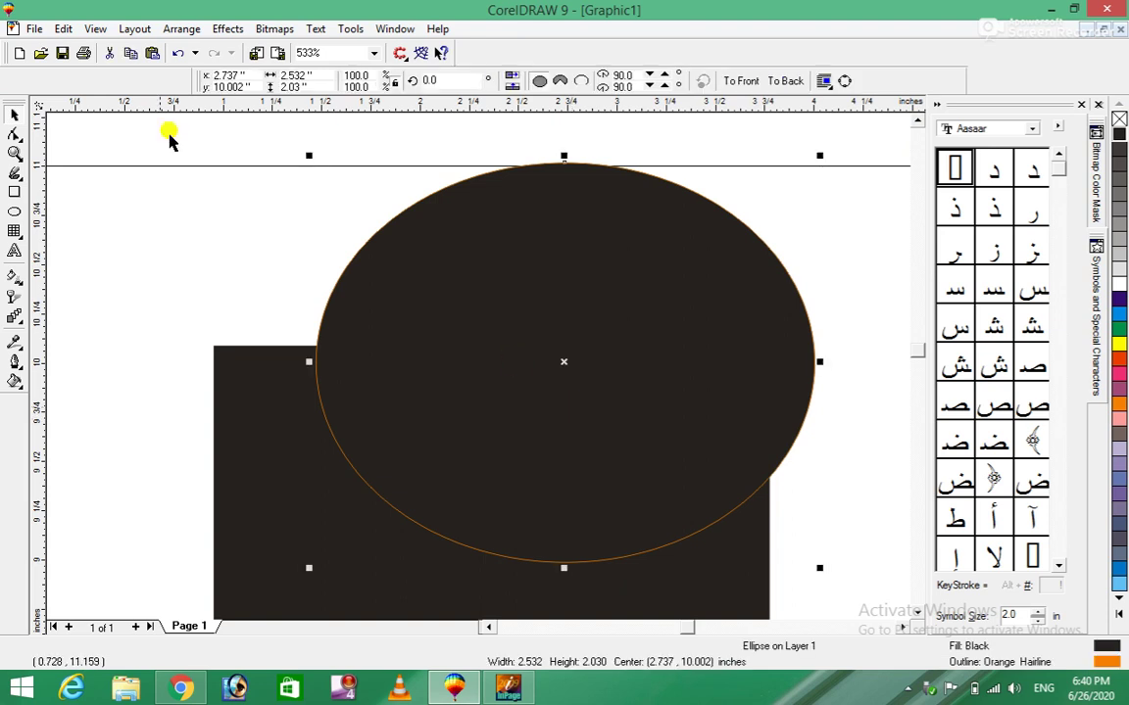
Step: Switch the display to Normal, then back to Enhanced
left_click(95, 29)
left_click(114, 108)
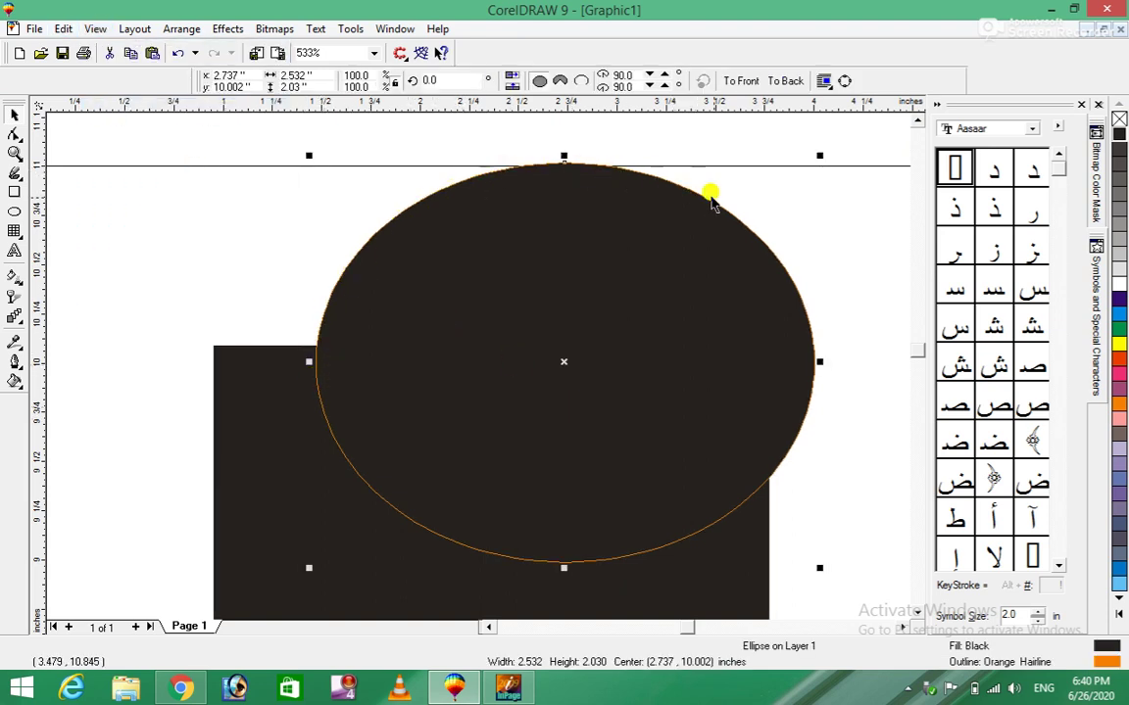
left_click(95, 28)
left_click(112, 127)
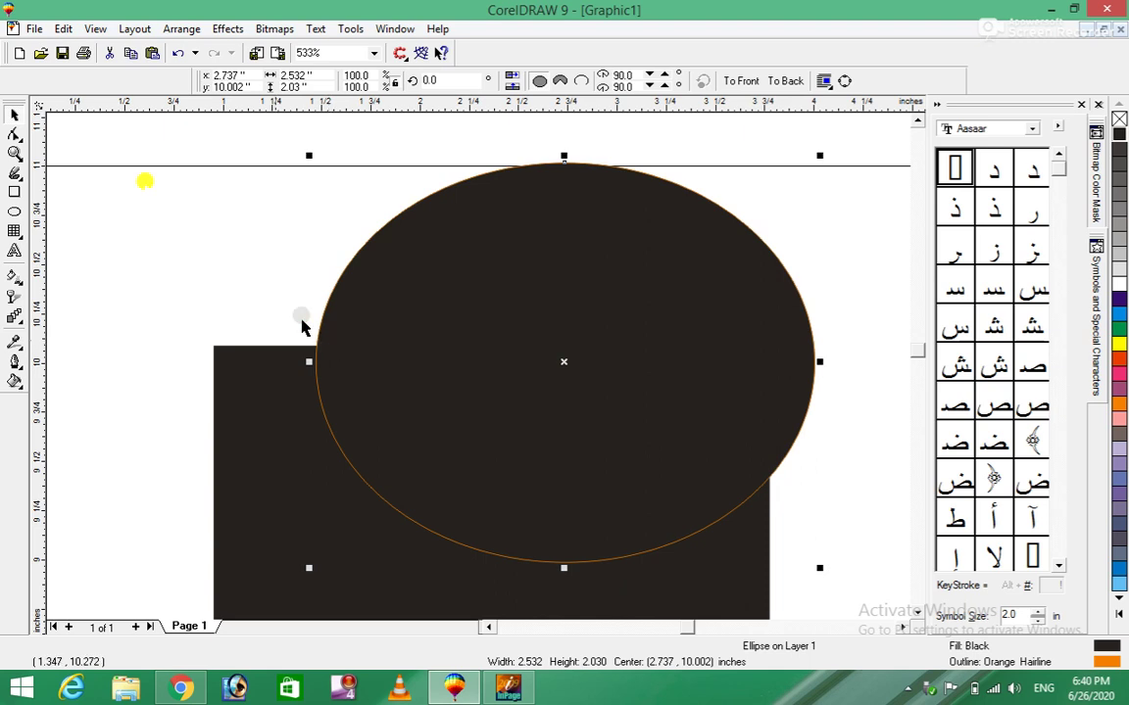
left_click(94, 28)
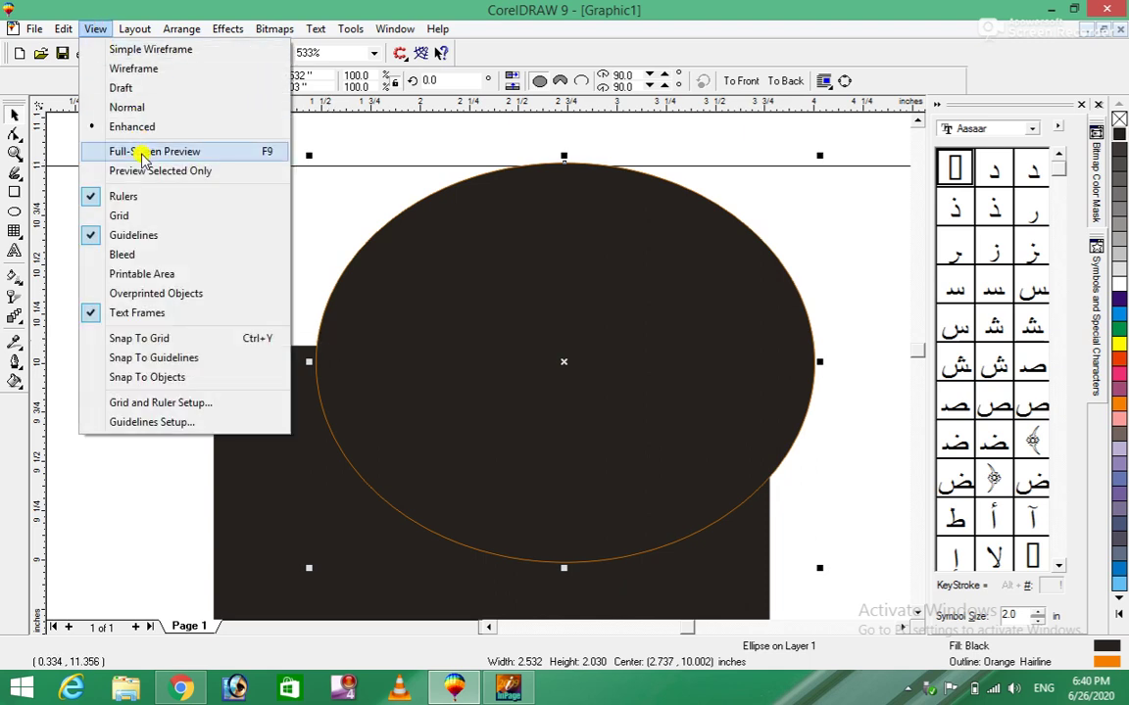
Step: Put the ellipse in rotate/skew handle mode and zoom out to 183% to see the whole shape
left_click(503, 297)
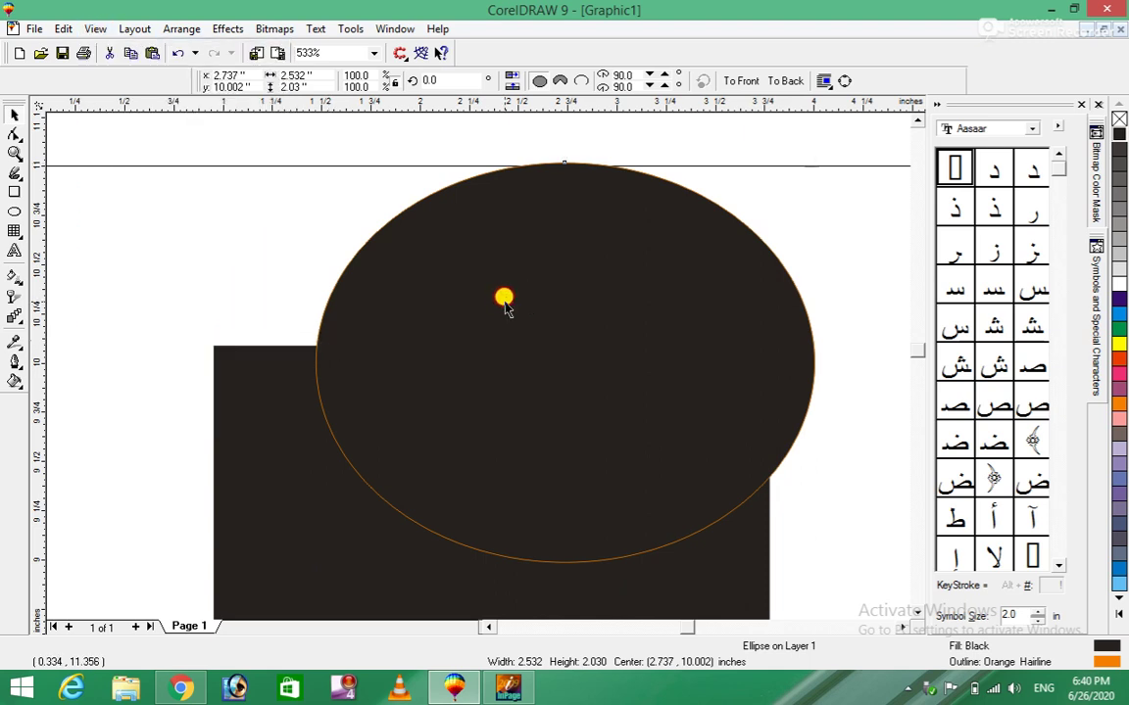
left_click(516, 320)
scroll(512, 274, "down", 1)
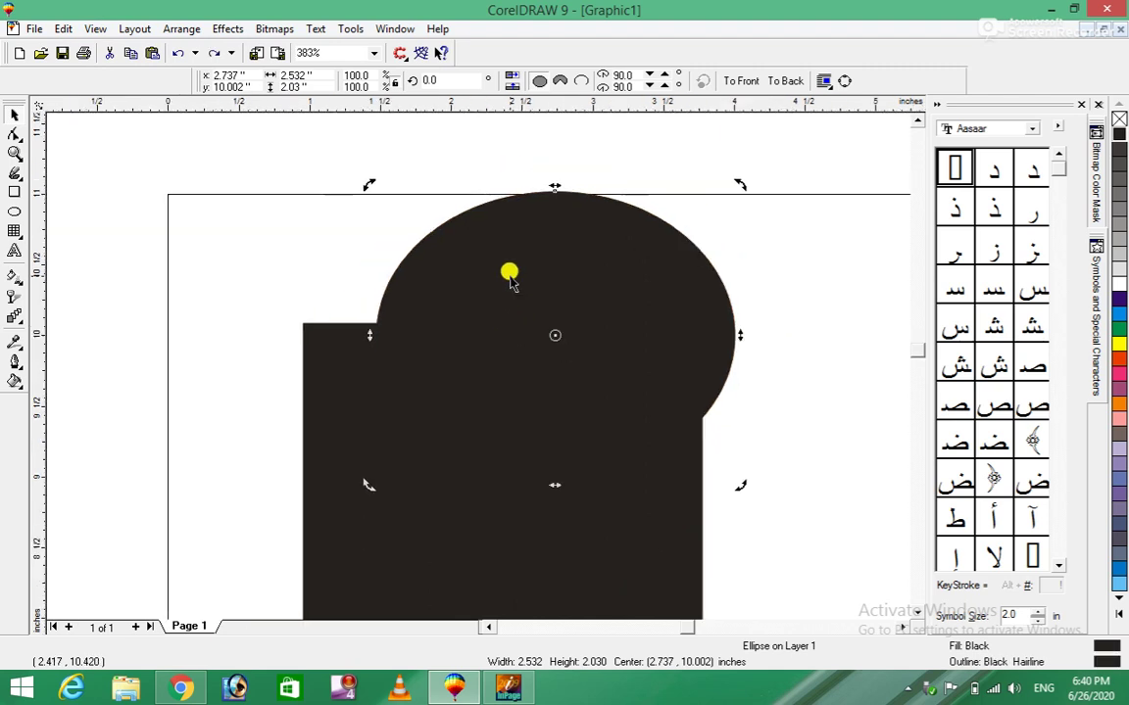
scroll(515, 275, "down", 2)
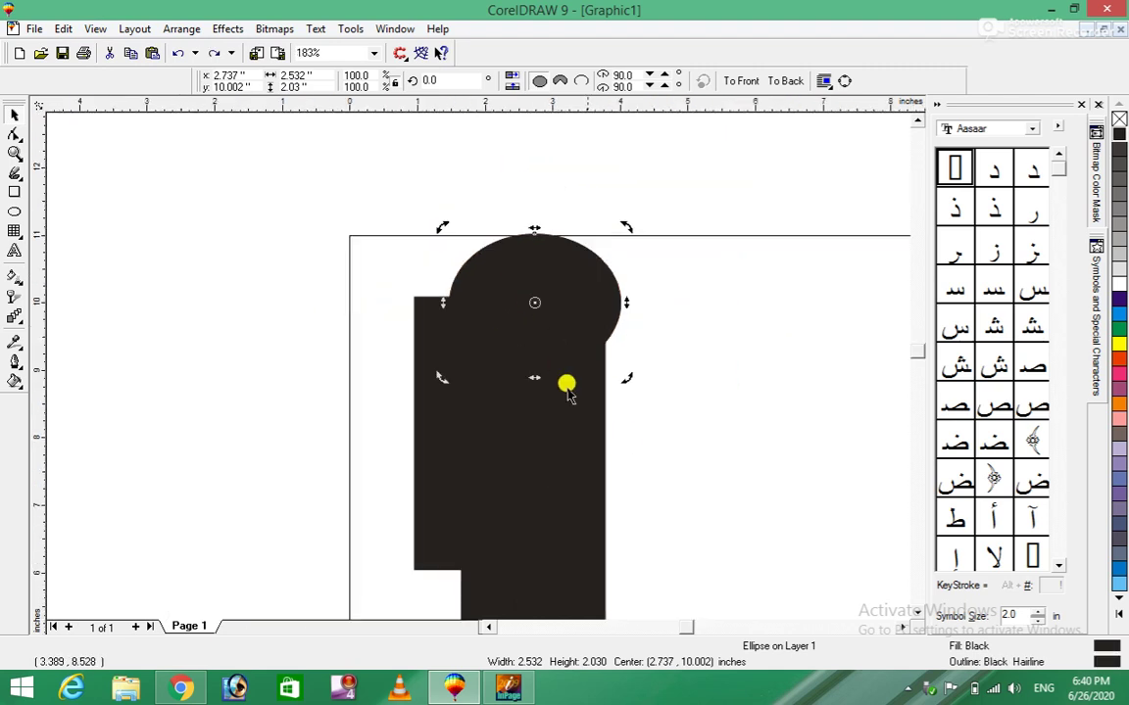
left_click(918, 614)
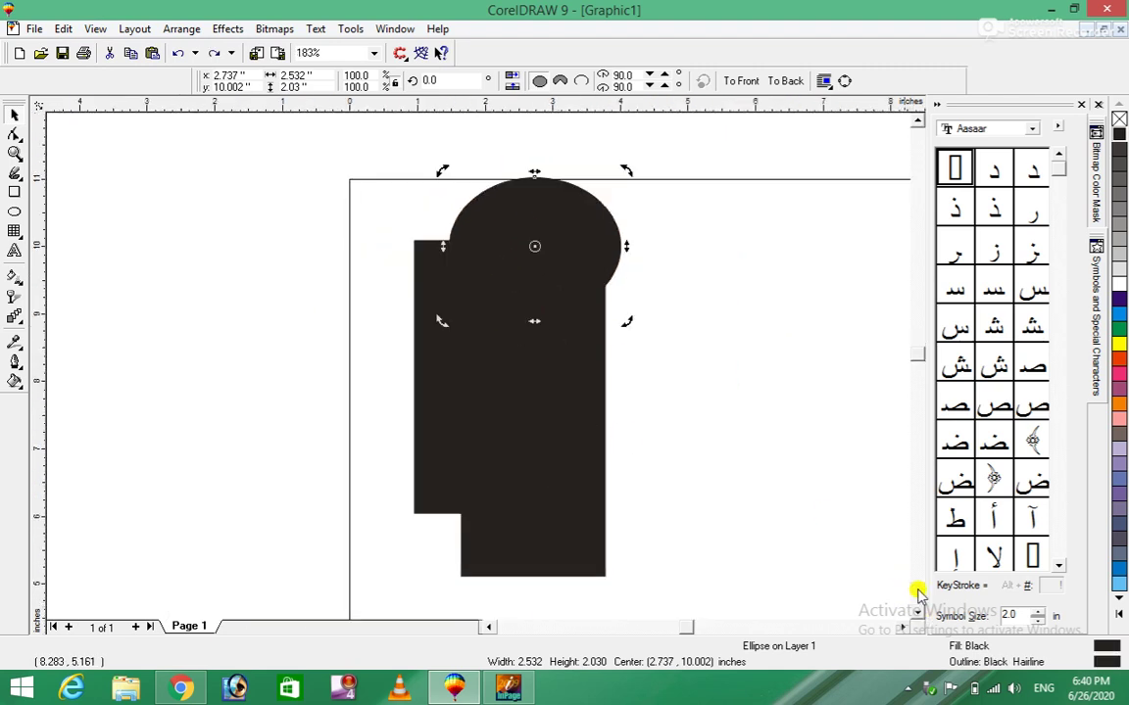
left_click(94, 31)
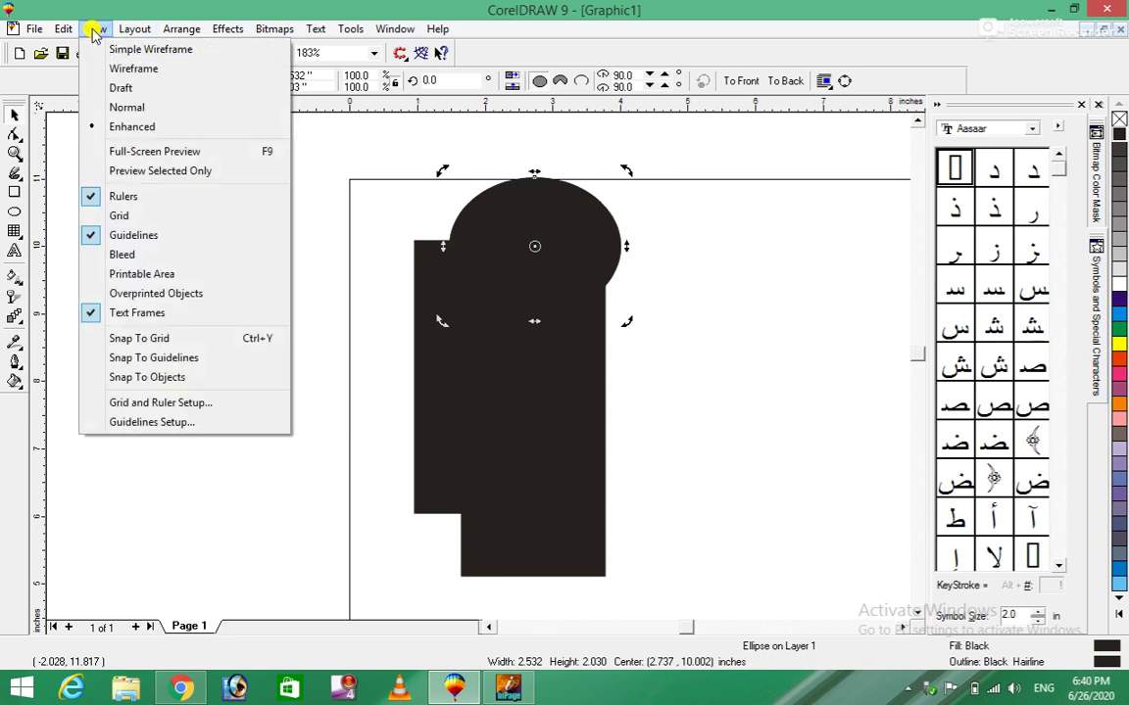
left_click(116, 149)
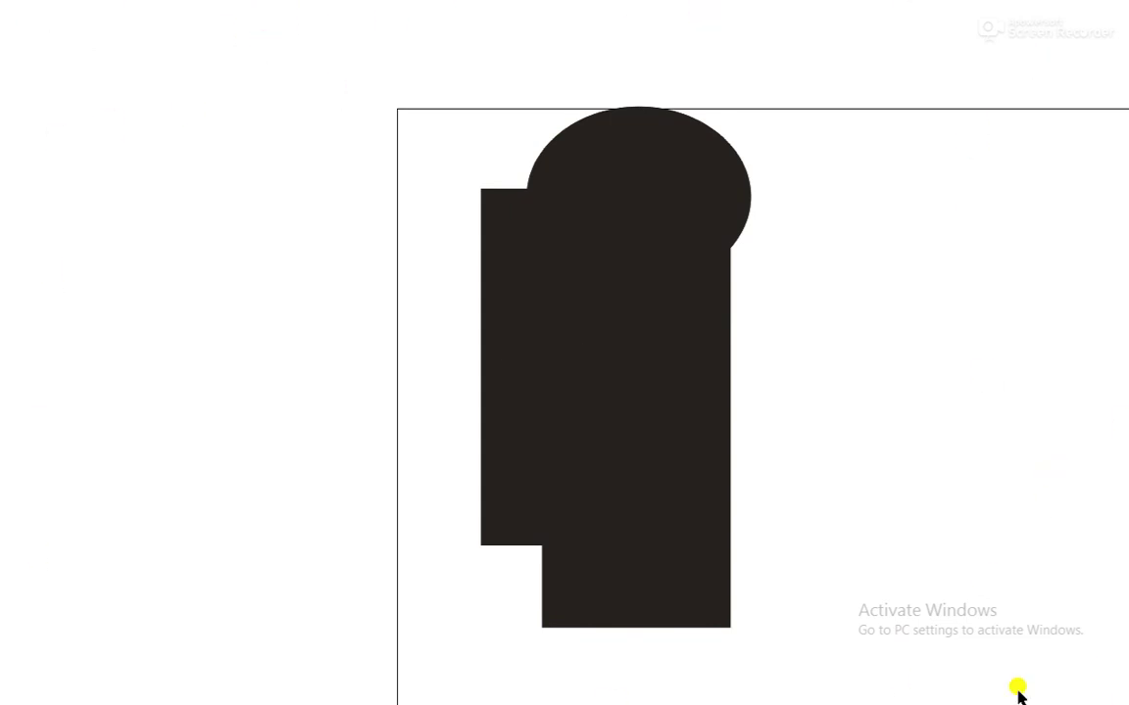
left_click(277, 140)
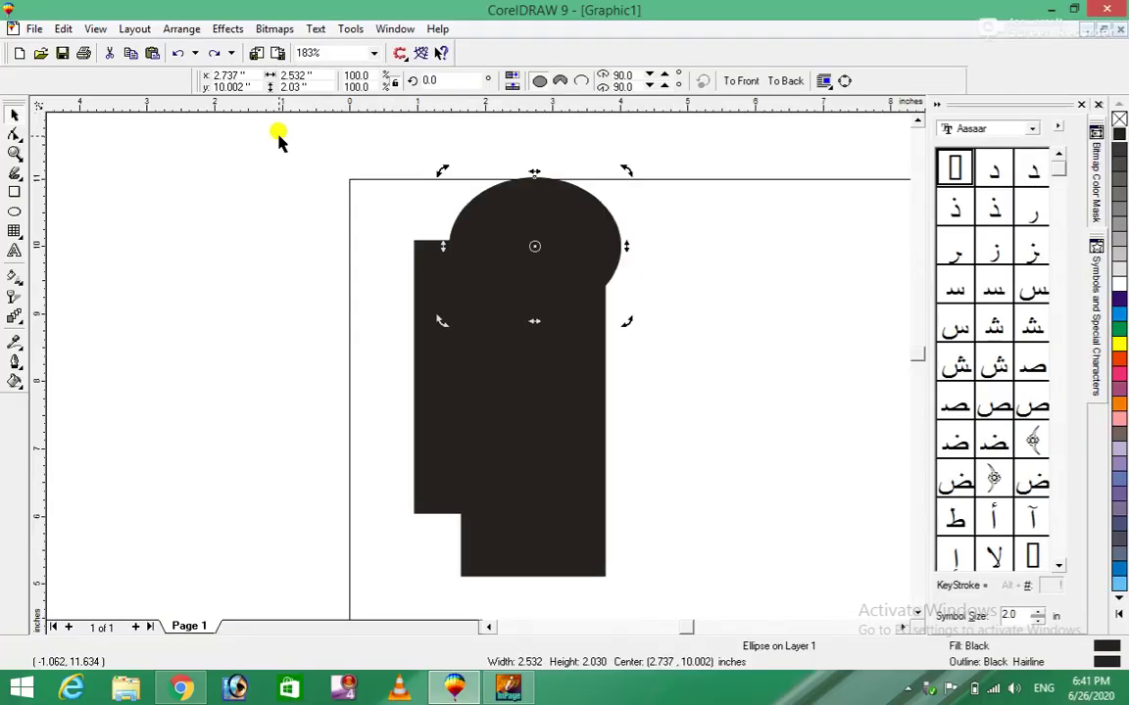
left_click(95, 29)
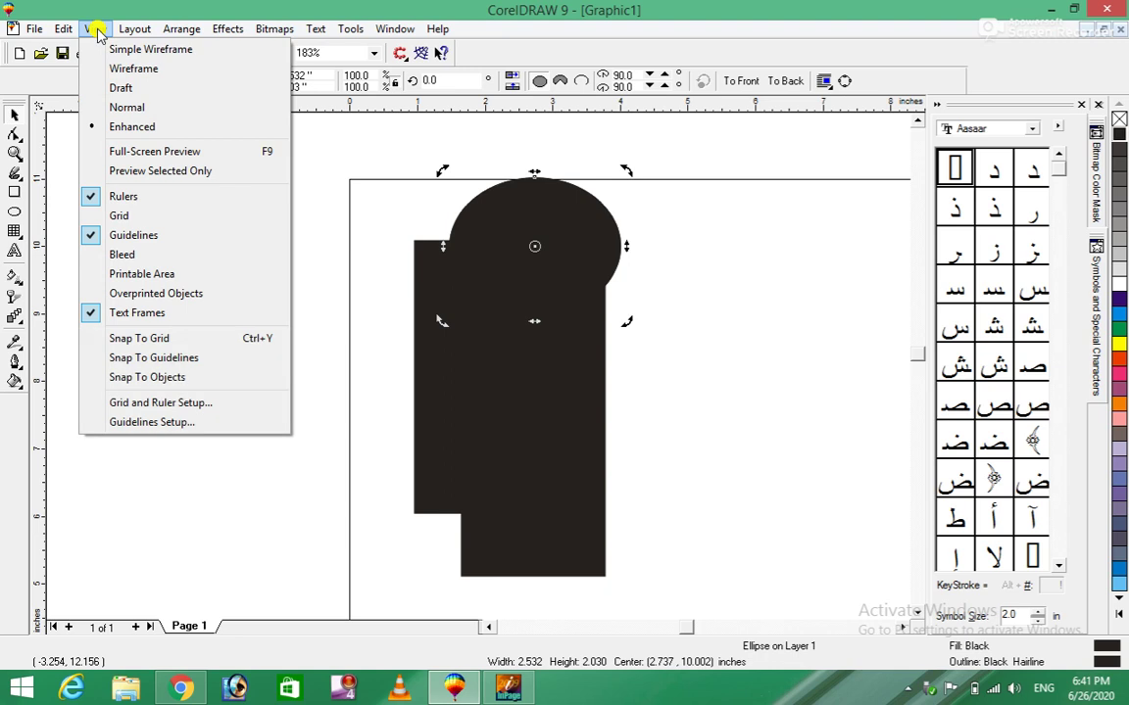
Step: Select the ellipse and turn on View > Preview Selected Only
left_click(686, 411)
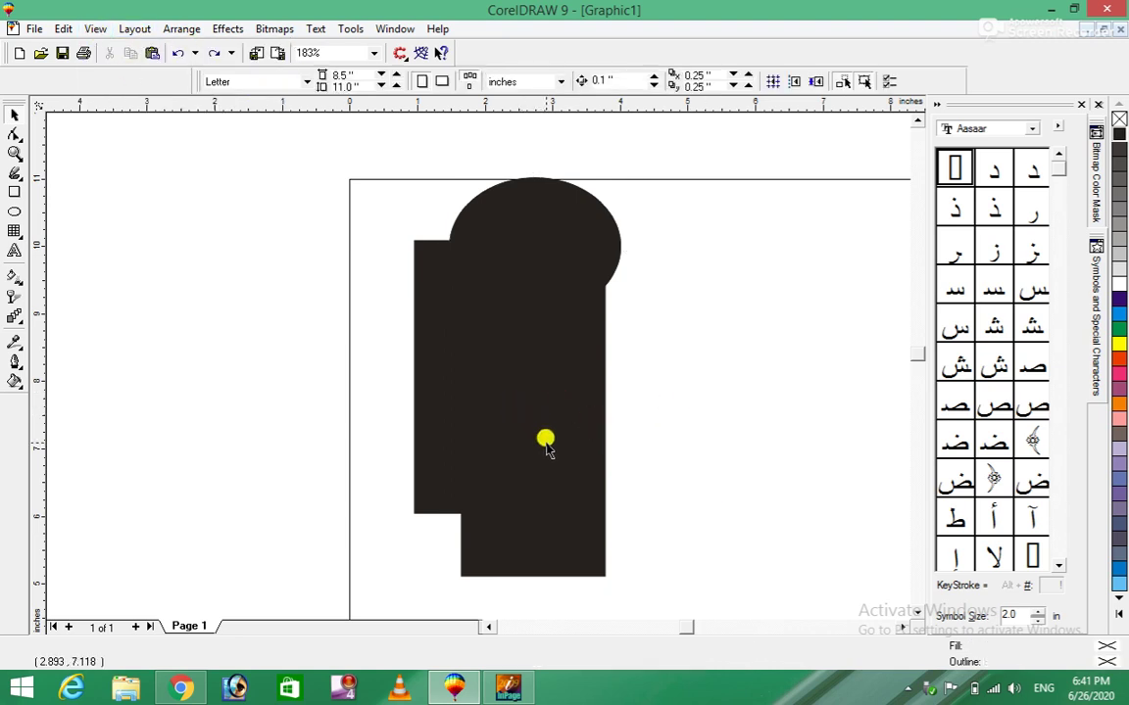
left_click(544, 438)
left_click(542, 224)
left_click(442, 364)
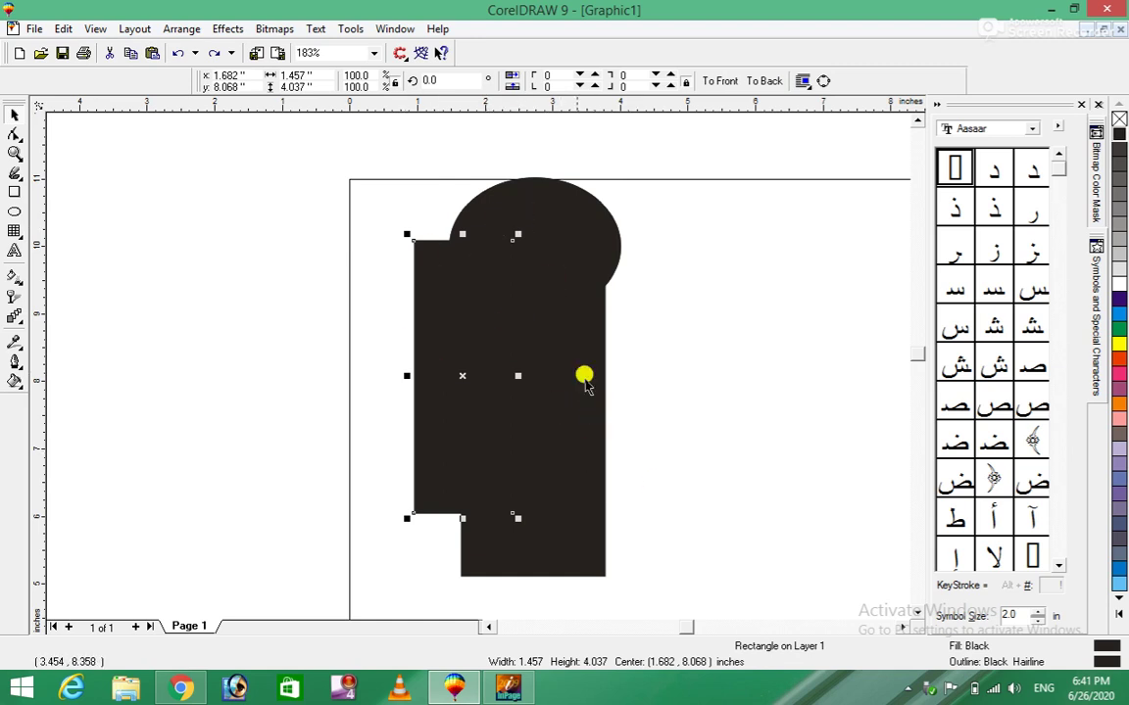
left_click(571, 210)
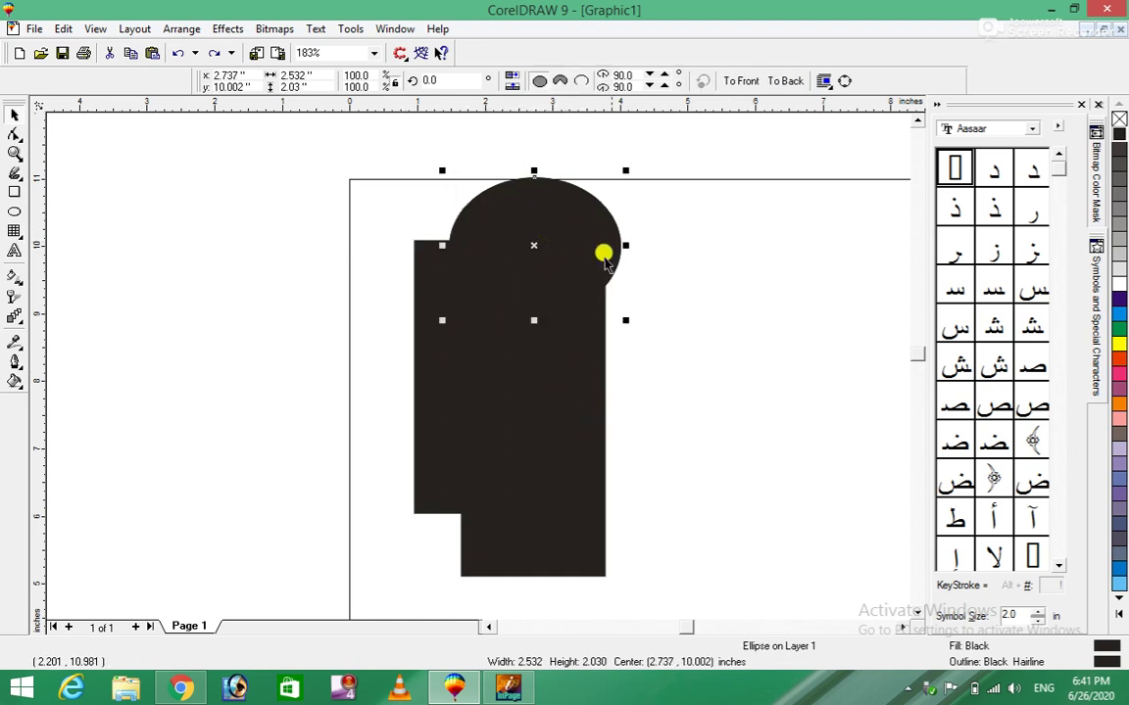
left_click(104, 38)
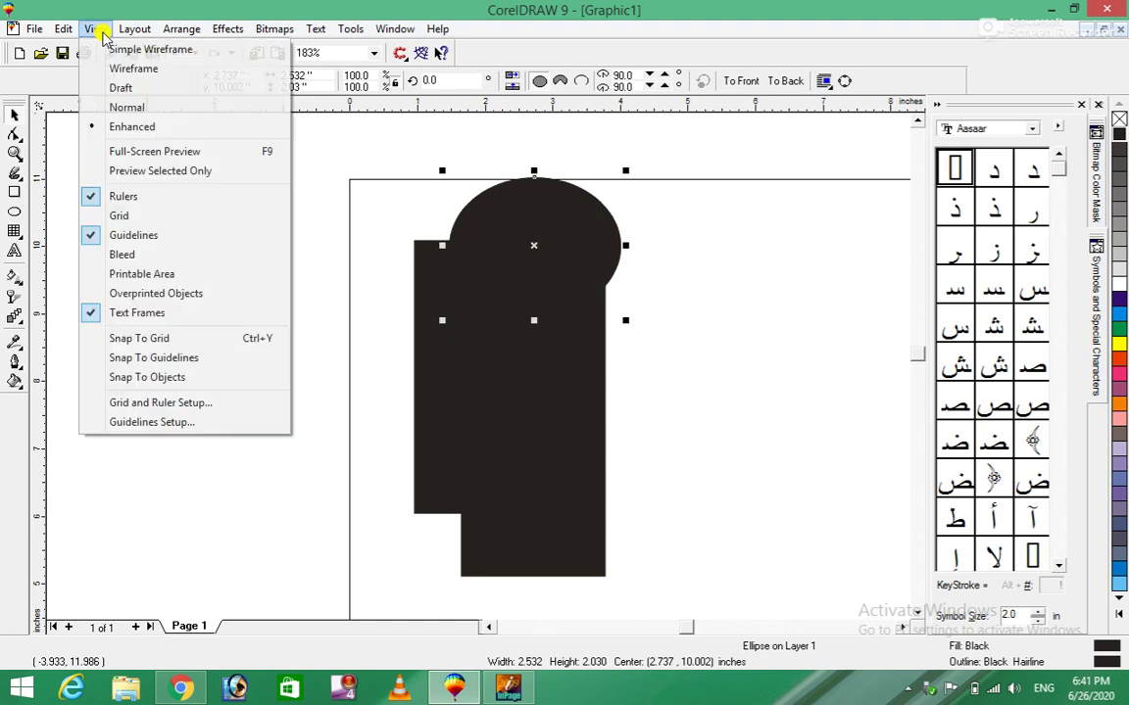
left_click(93, 177)
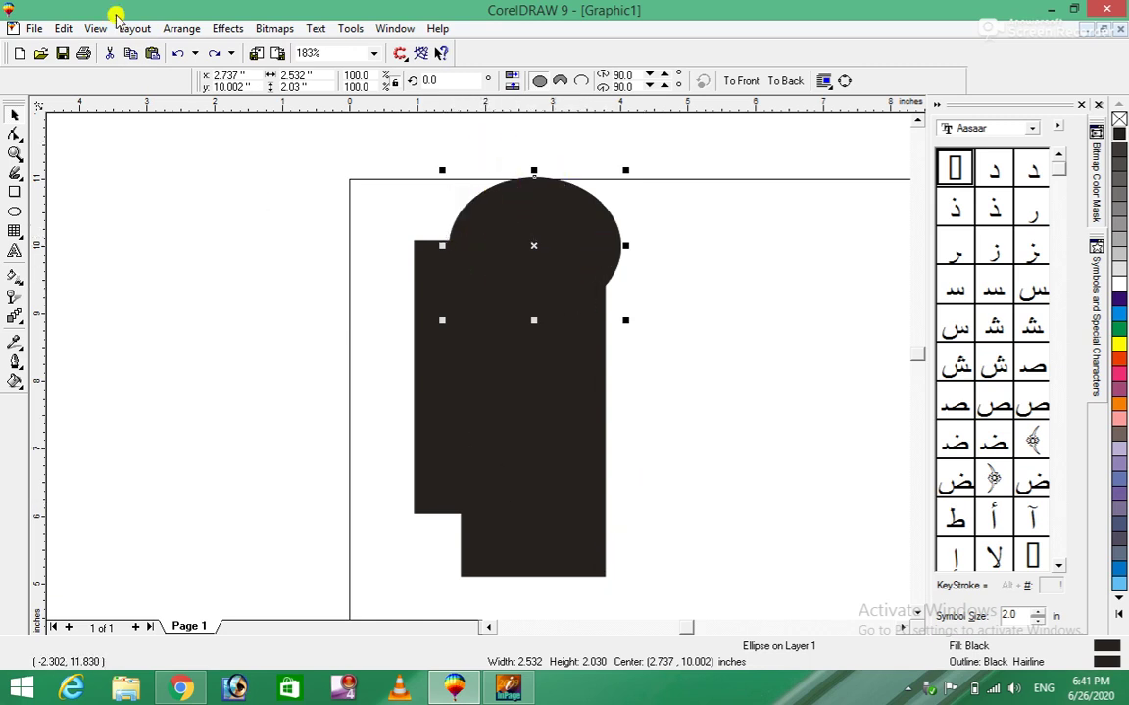
Step: Preview the ellipse alone in Full-Screen Preview, then return to editing
left_click(94, 29)
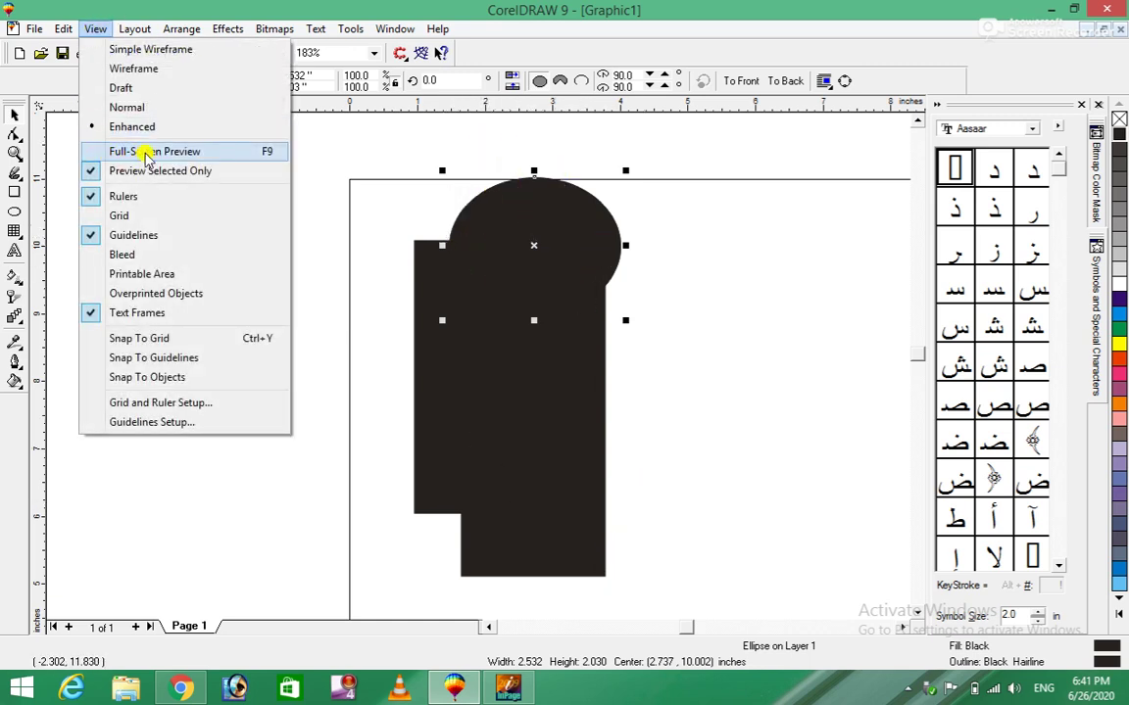
left_click(145, 153)
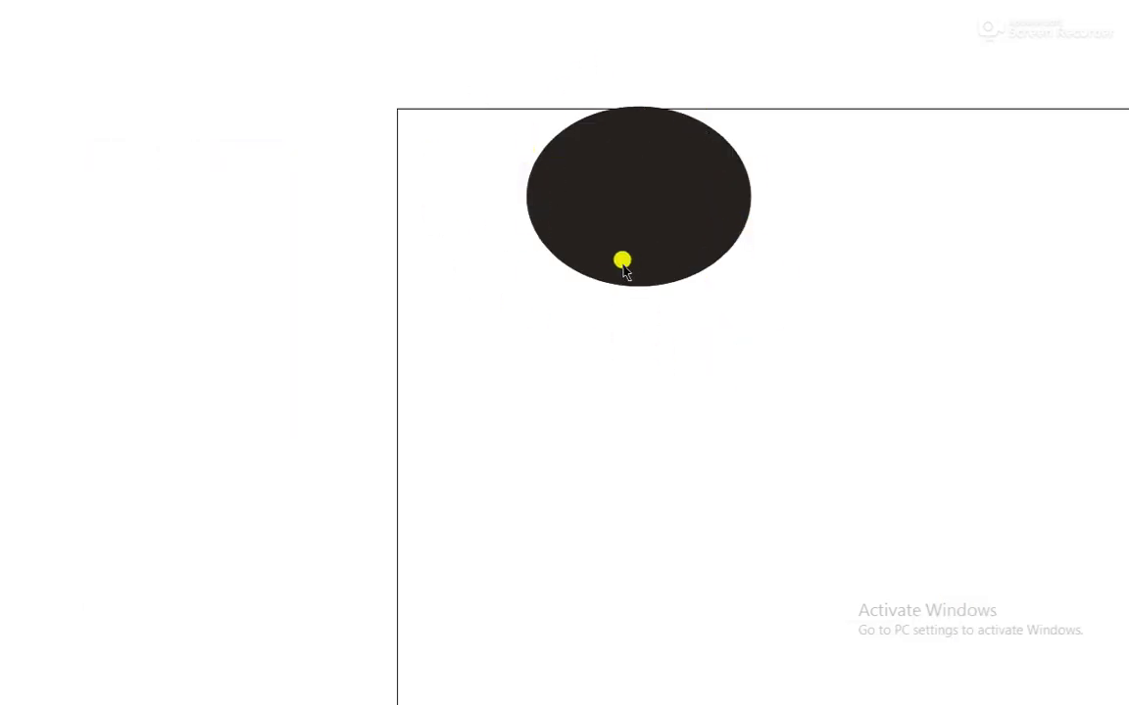
left_click(146, 51)
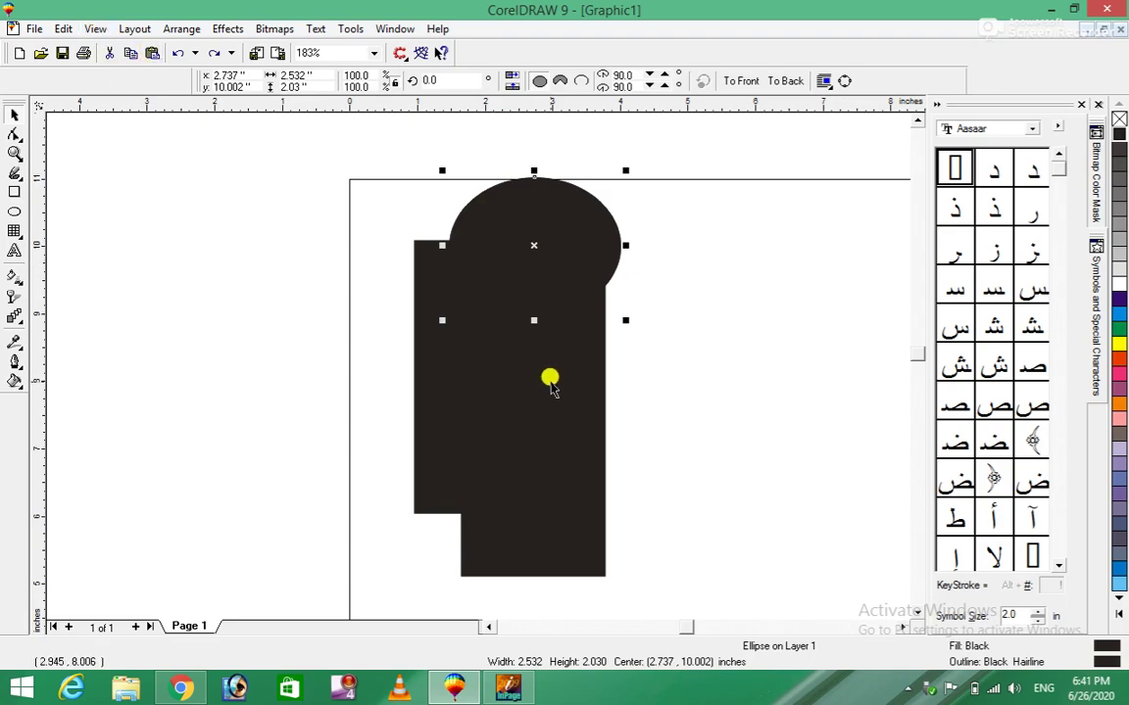
Step: Preview only the 2.126 x 4.347-inch rectangle full-screen, then return to the editing window
left_click(551, 416)
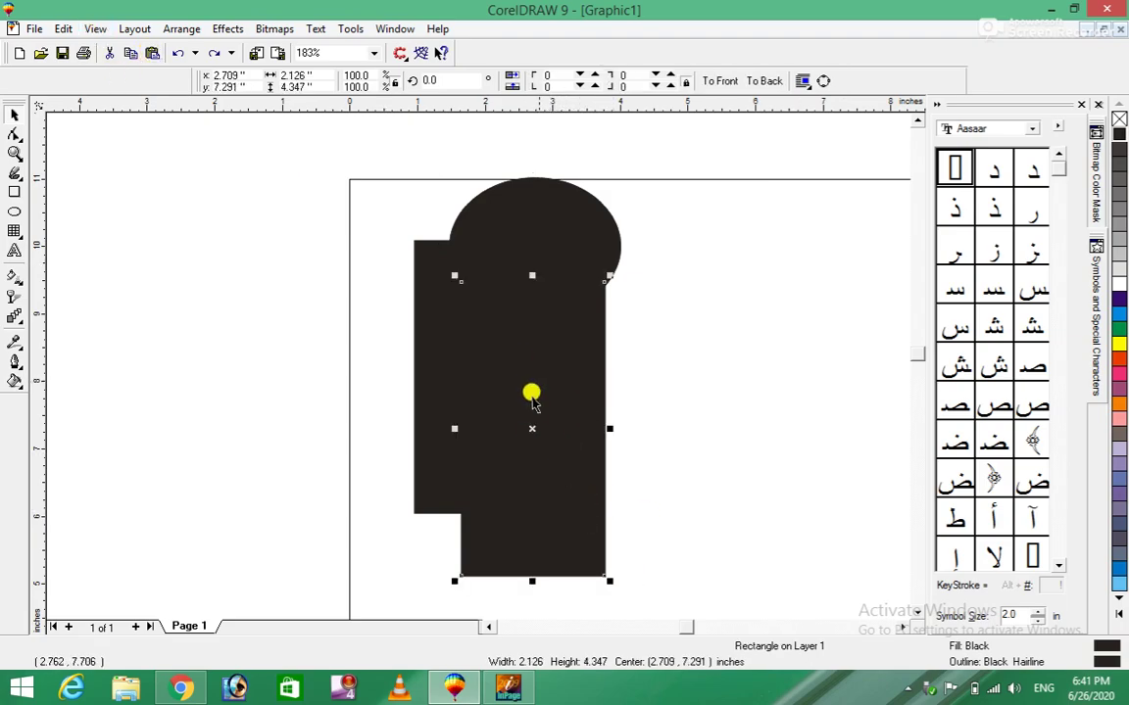
left_click(95, 28)
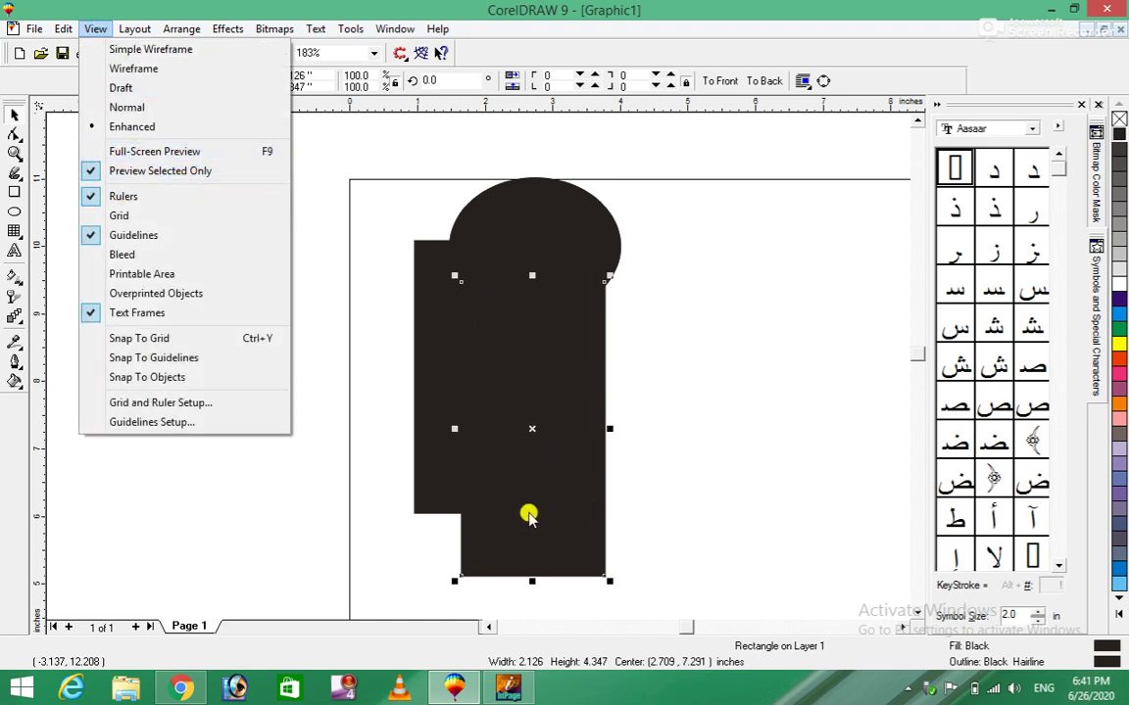
left_click(265, 151)
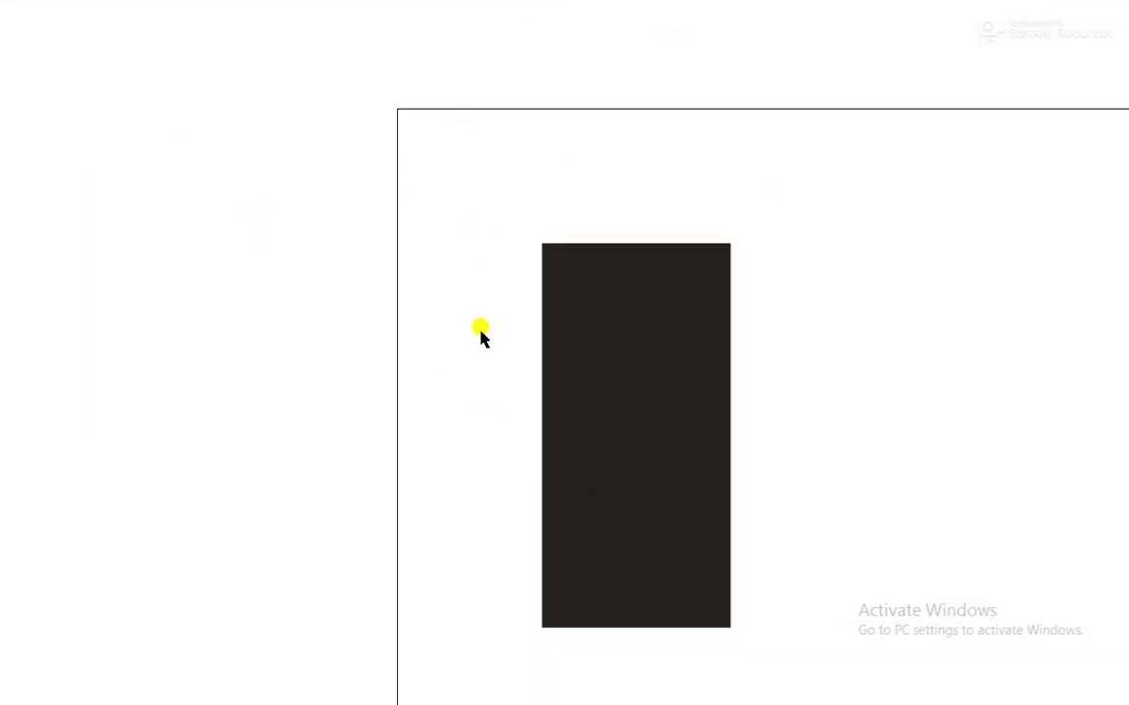
left_click(334, 185)
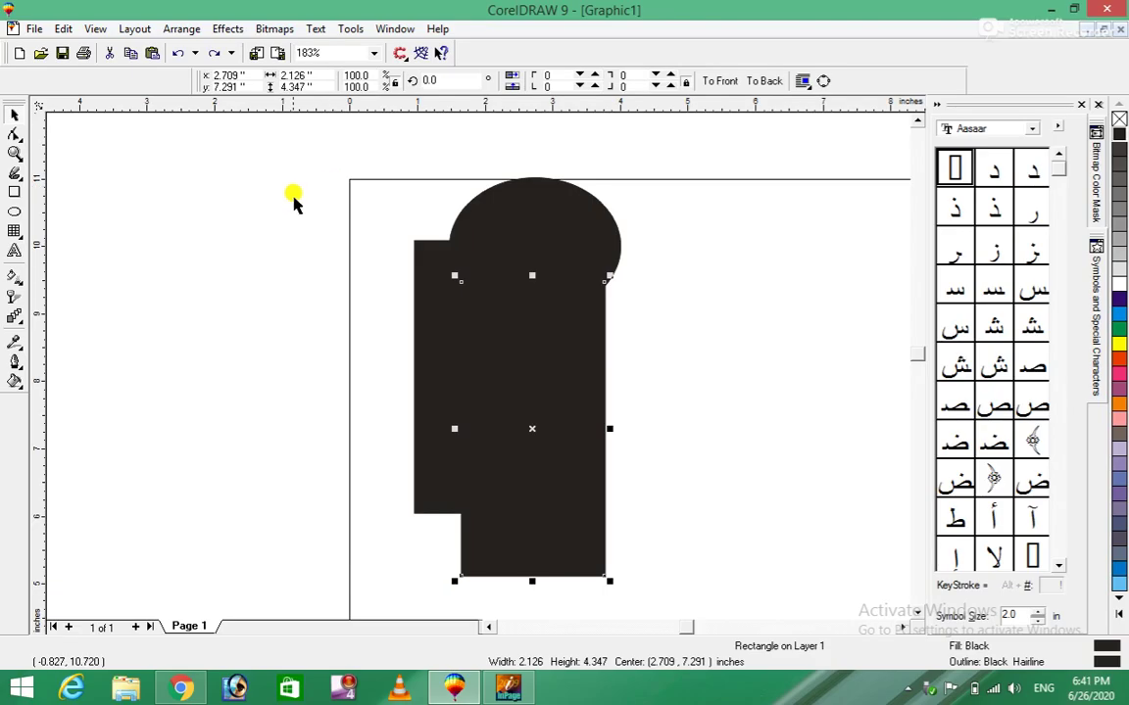
left_click(93, 30)
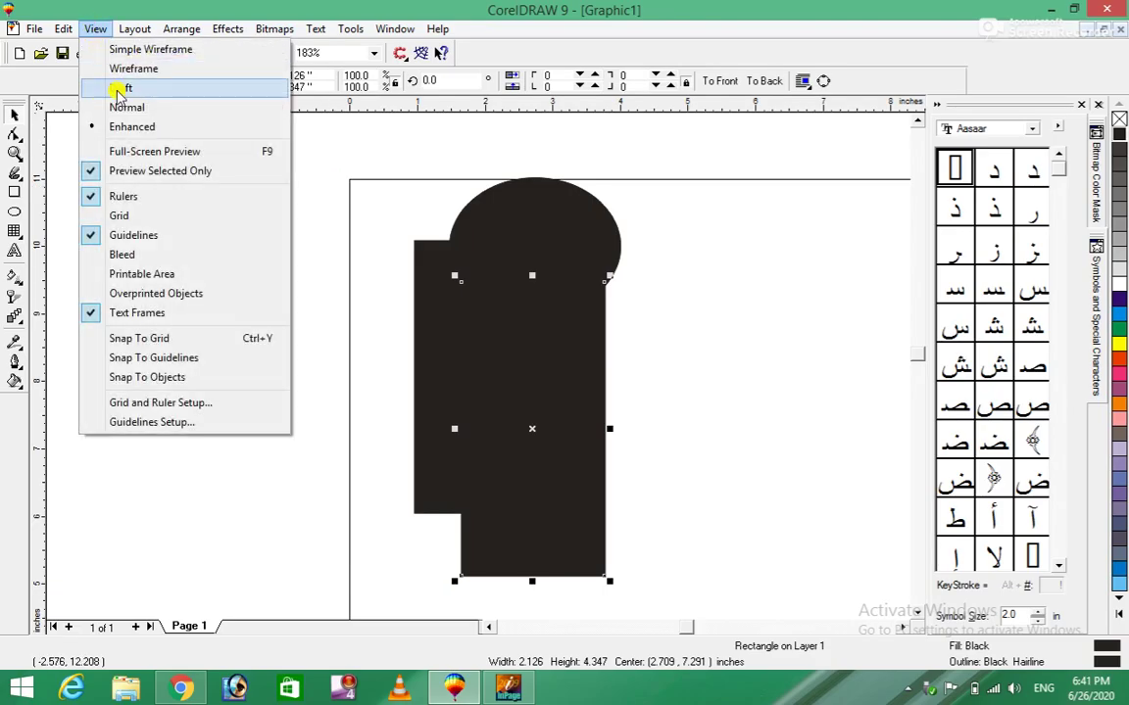
Step: Turn off Preview Selected Only and preview the whole drawing full-screen
left_click(91, 172)
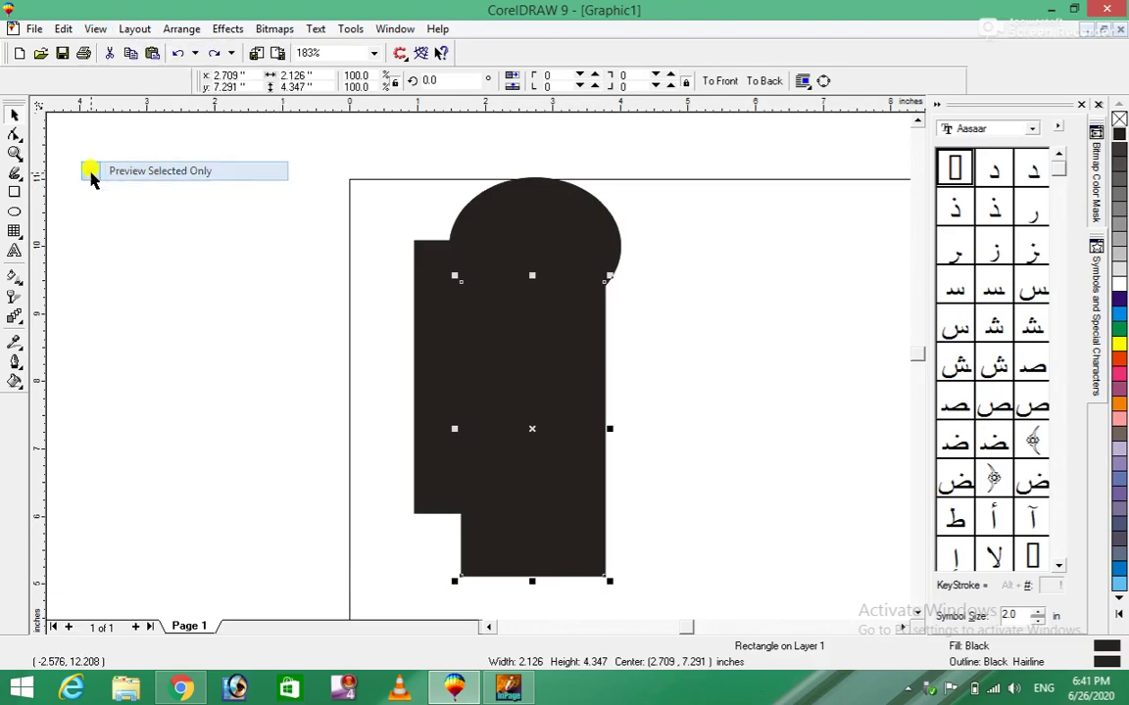
left_click(93, 31)
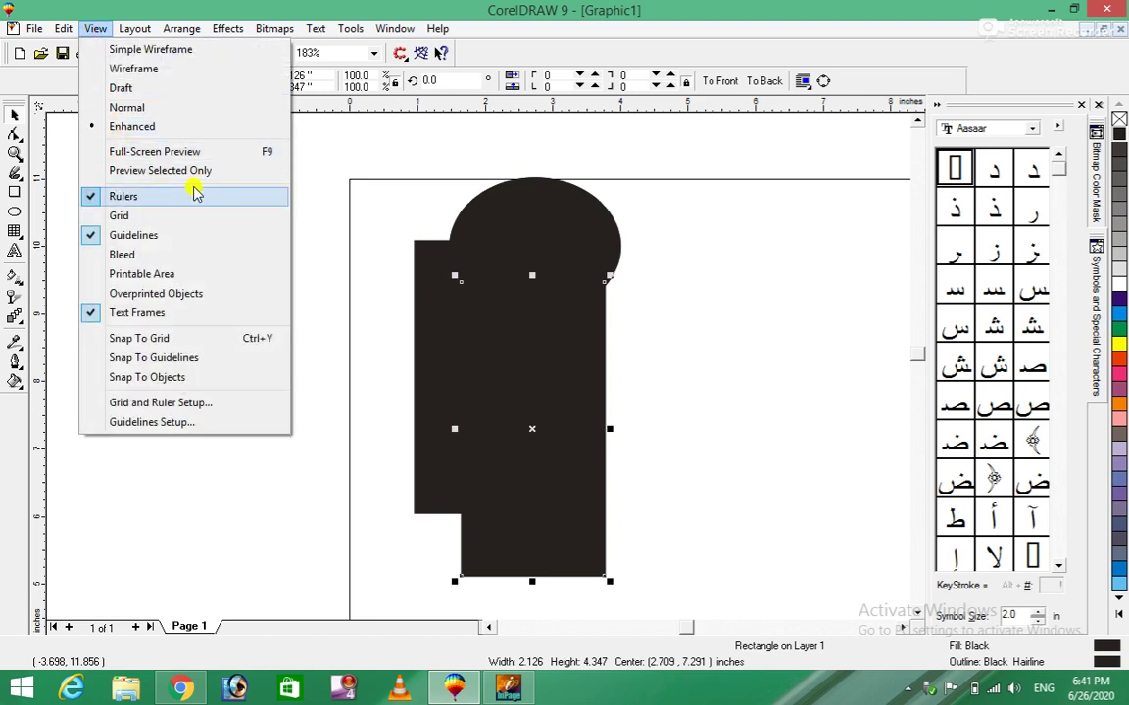
left_click(164, 153)
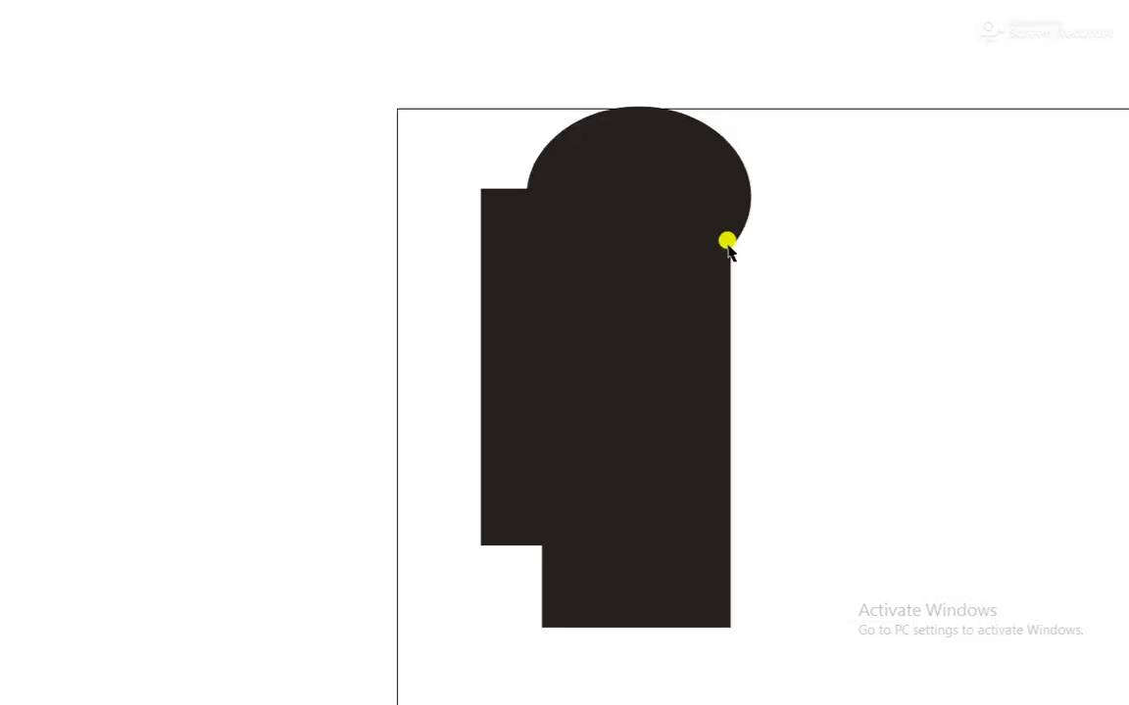
left_click(78, 21)
Step: Deselect the rectangle and hide the rulers
left_click(93, 28)
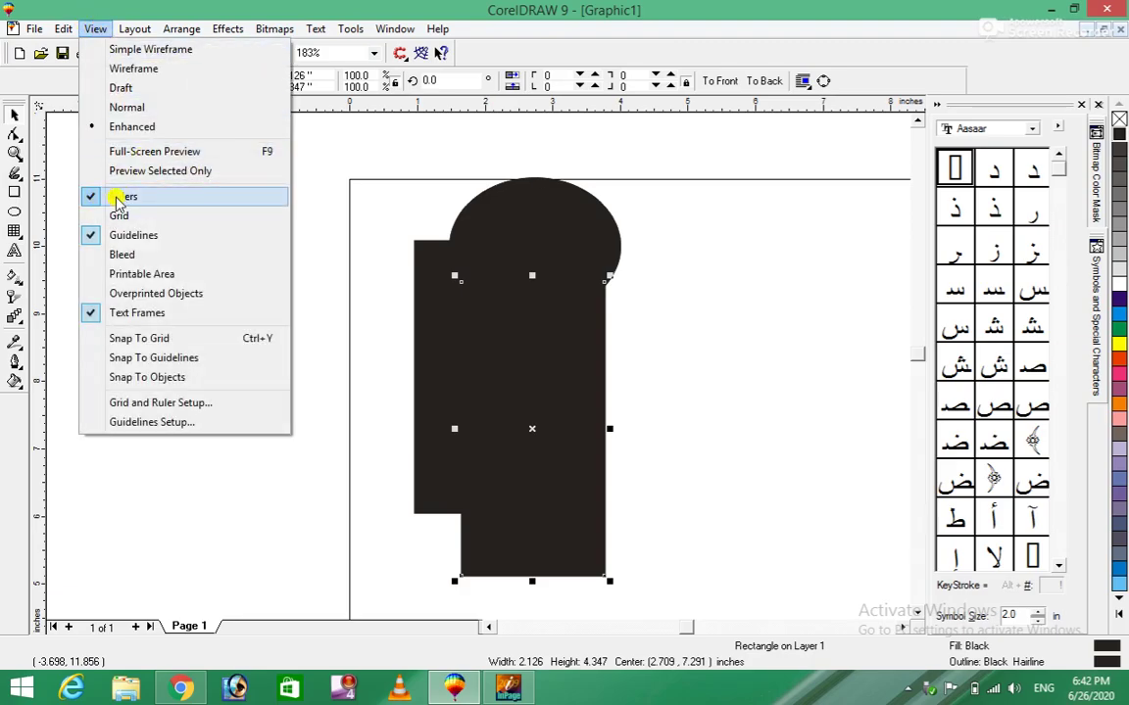
left_click(440, 117)
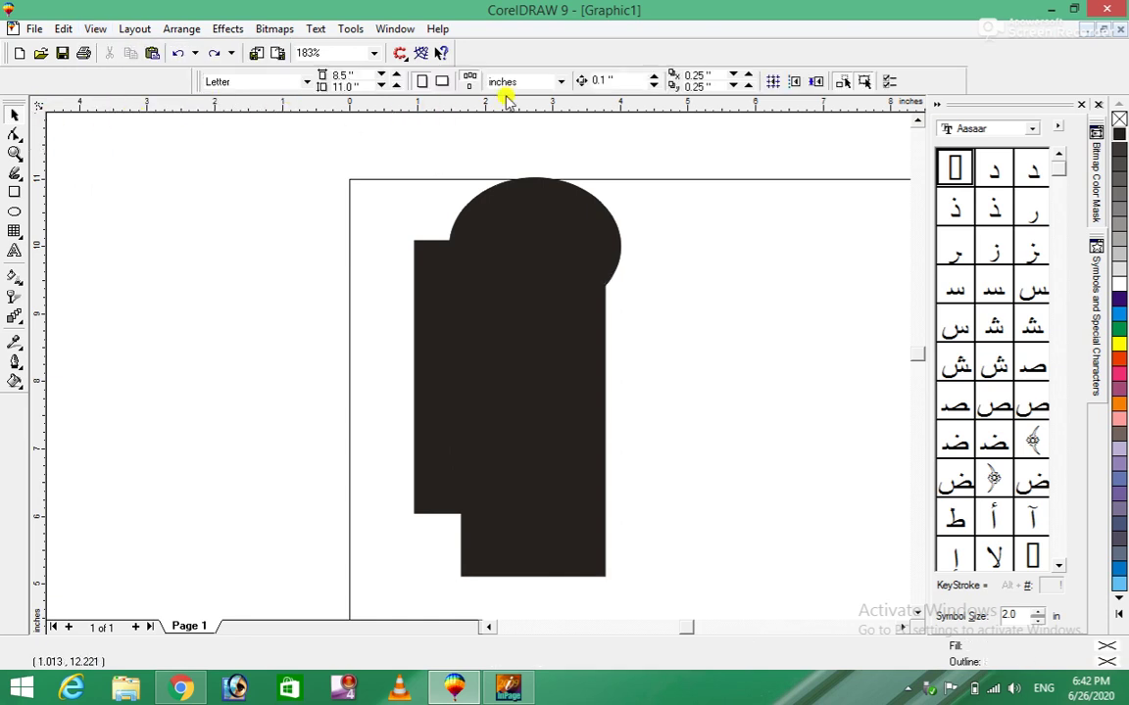
left_click(94, 28)
left_click(94, 197)
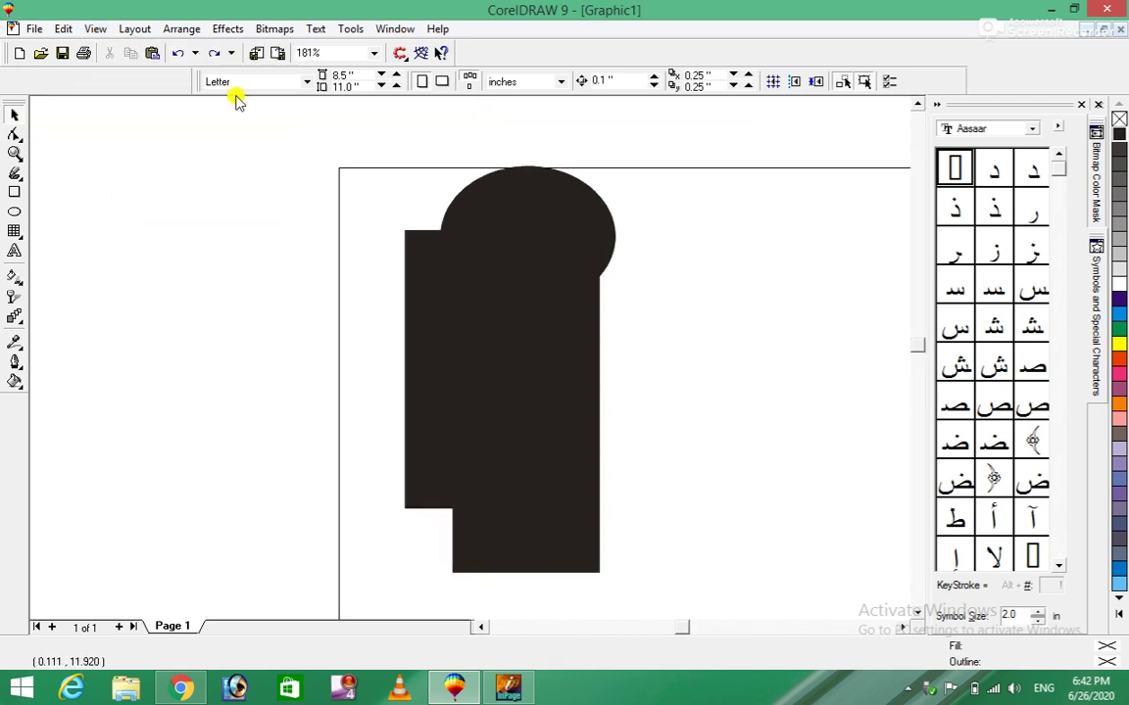
Step: Show the rulers and a page grid, then nudge the ellipse slightly left
left_click(90, 28)
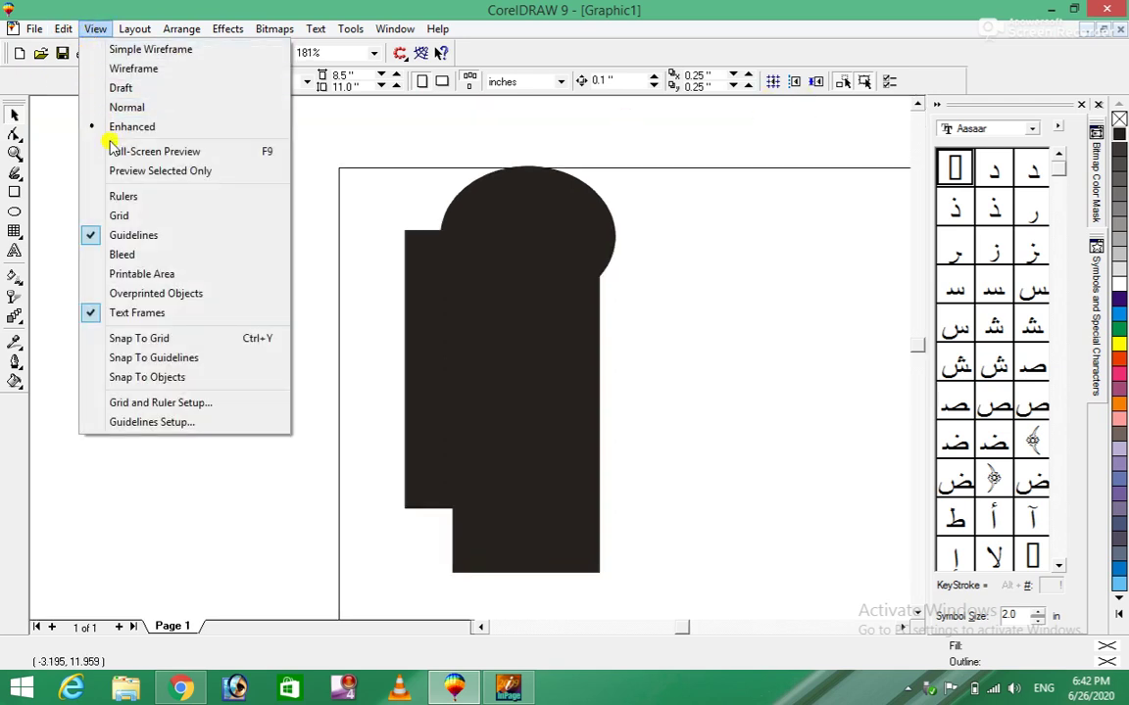
left_click(99, 197)
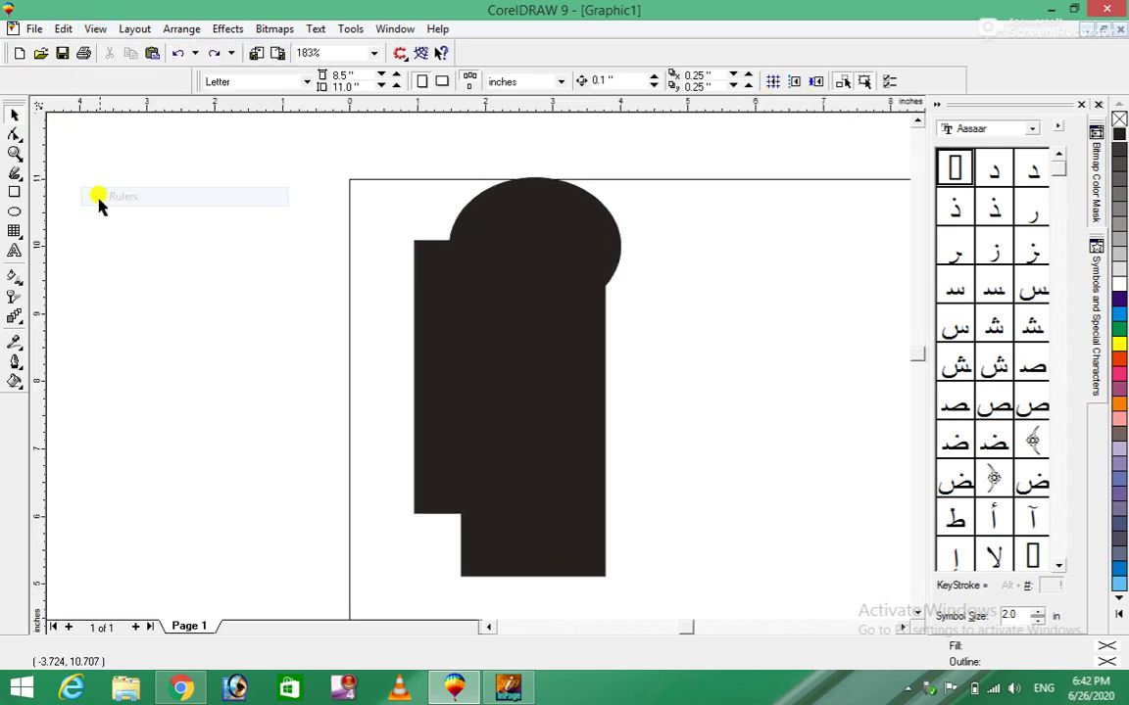
left_click(95, 29)
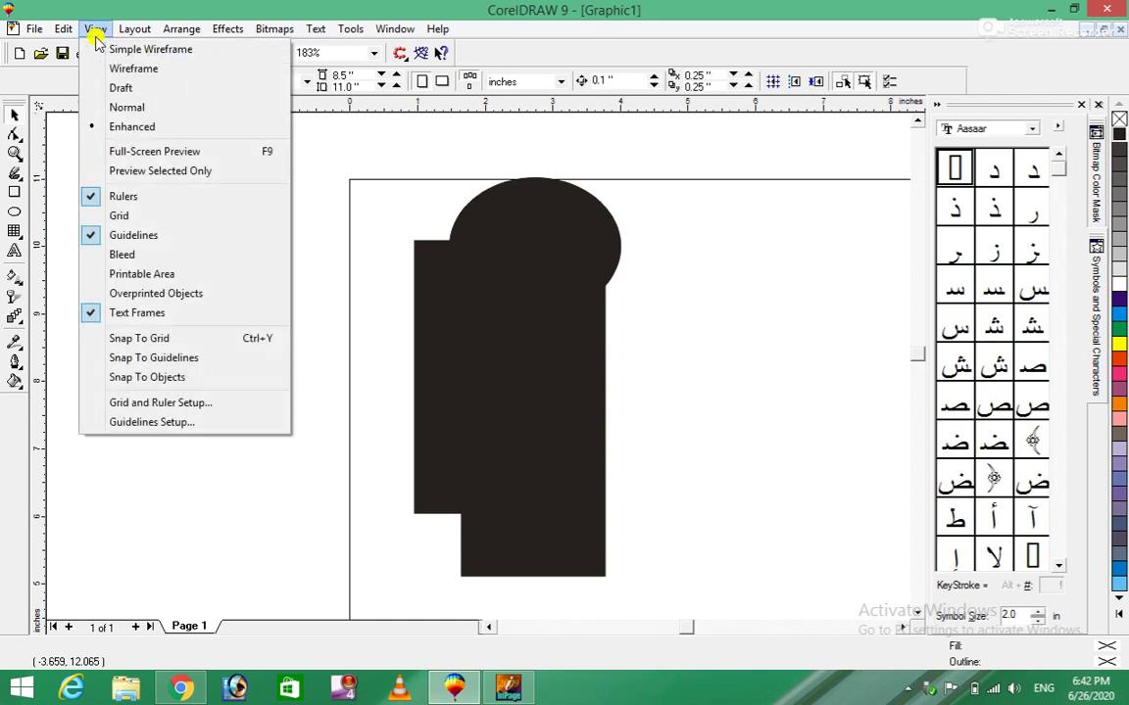
left_click(123, 215)
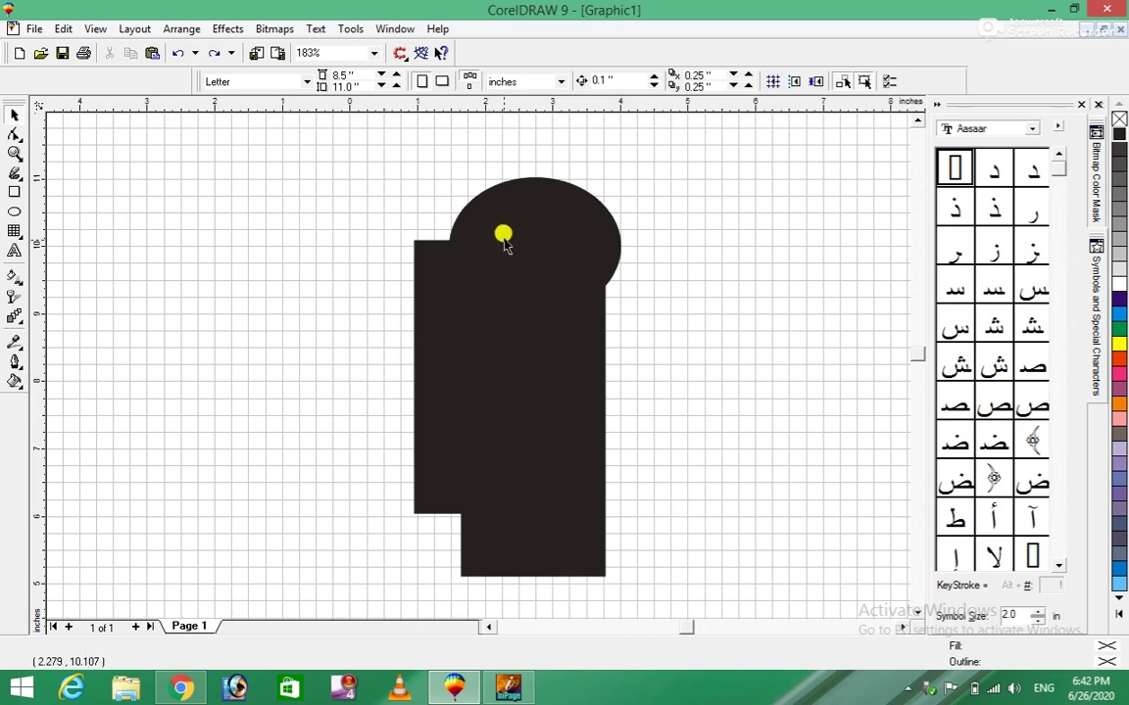
left_click_drag(530, 208, 522, 218)
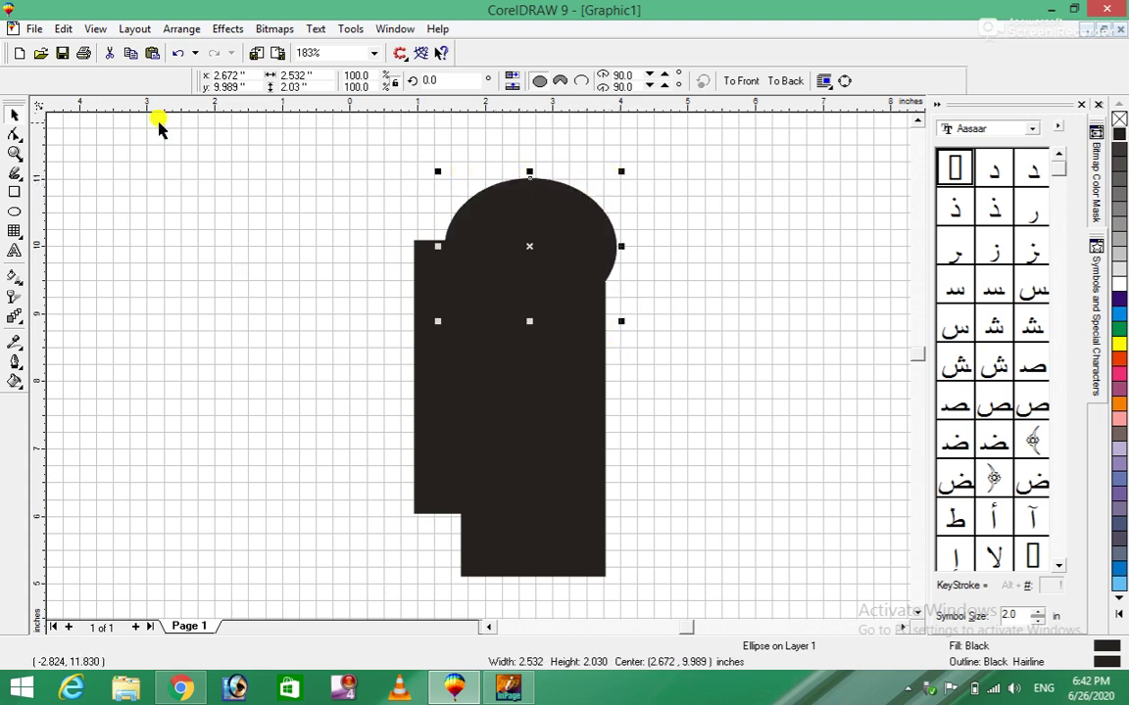
Step: Hide the grid, toggle guideline display off and back on, and deselect the ellipse
left_click(95, 29)
left_click(89, 217)
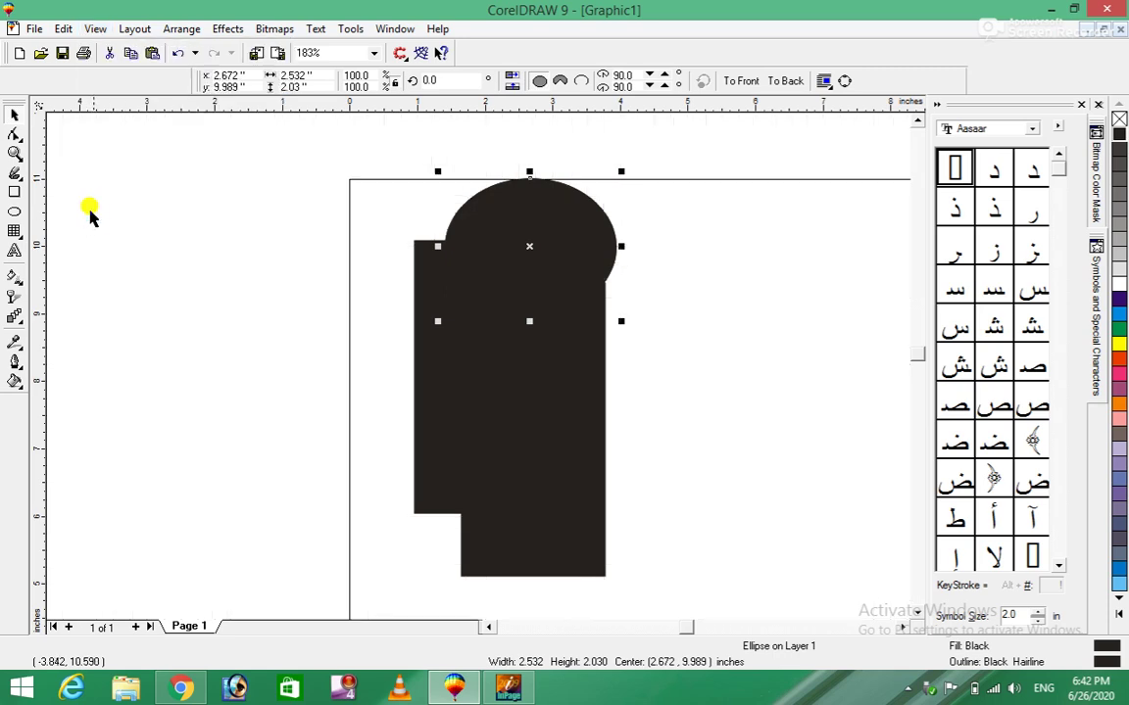
left_click(95, 28)
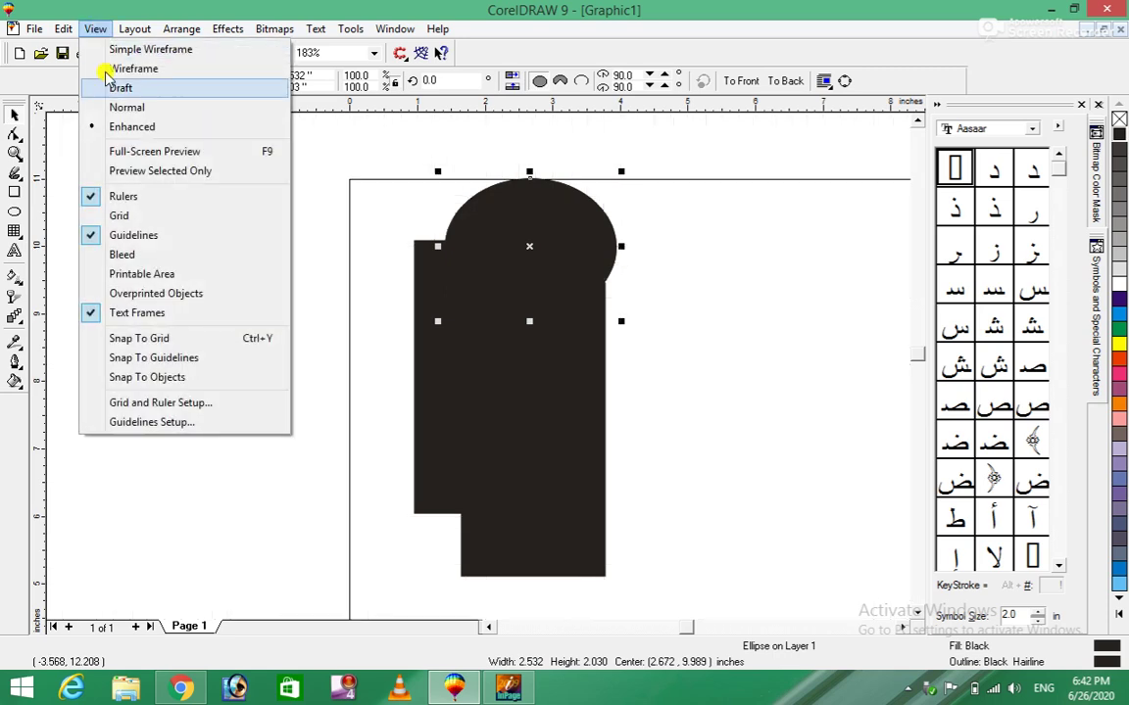
left_click(101, 240)
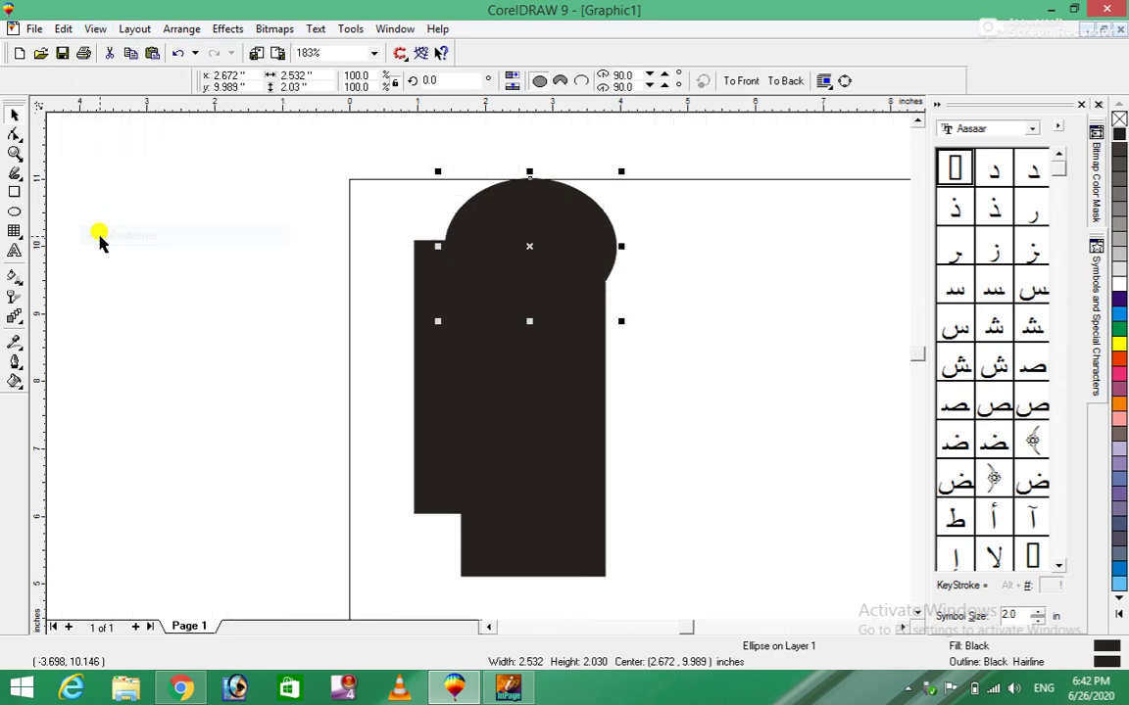
left_click(98, 29)
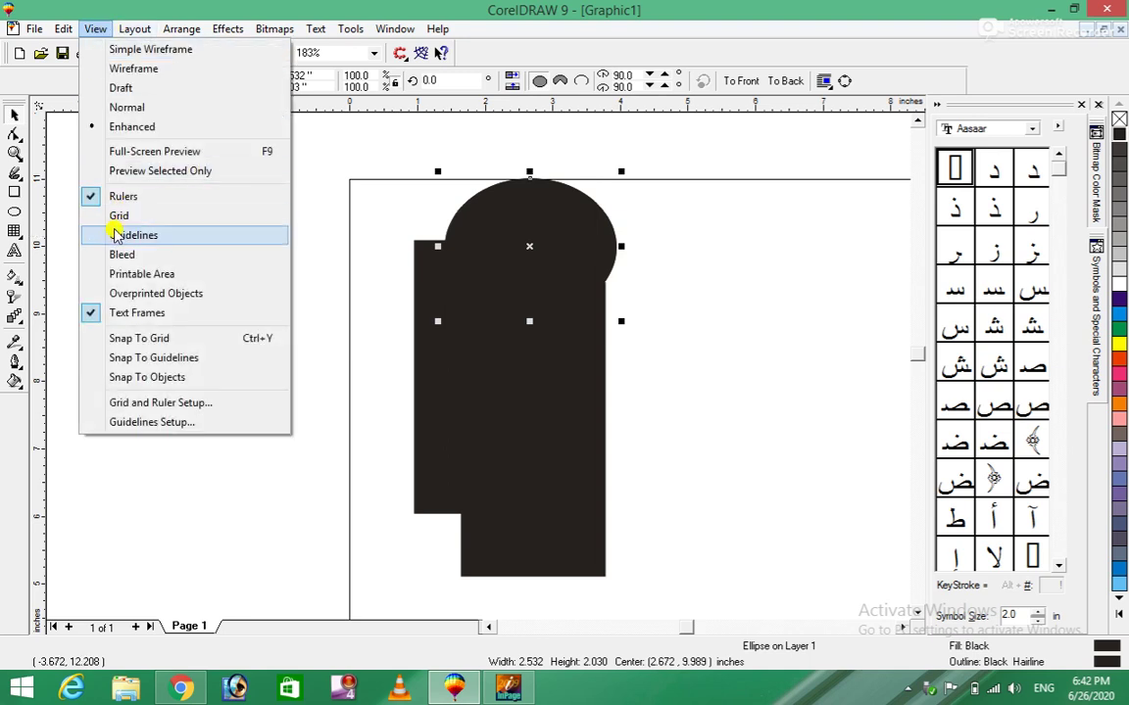
left_click(101, 240)
left_click(252, 231)
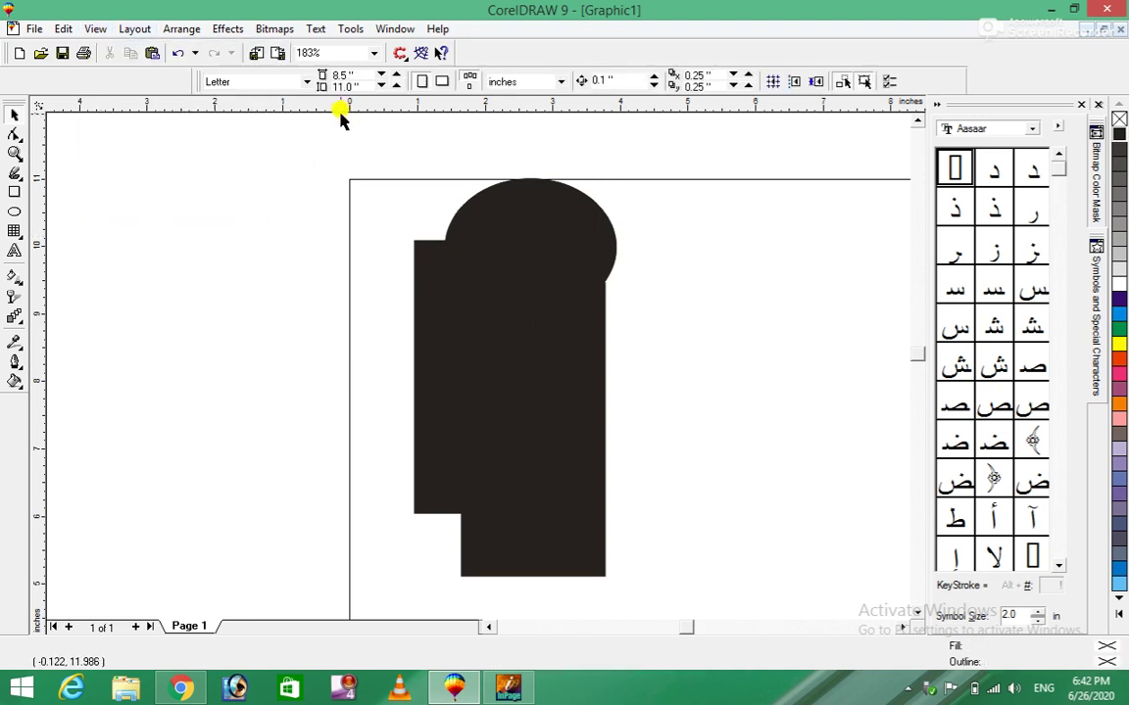
Step: Drag two horizontal and two vertical guidelines framing the black shape
left_click_drag(341, 109, 353, 280)
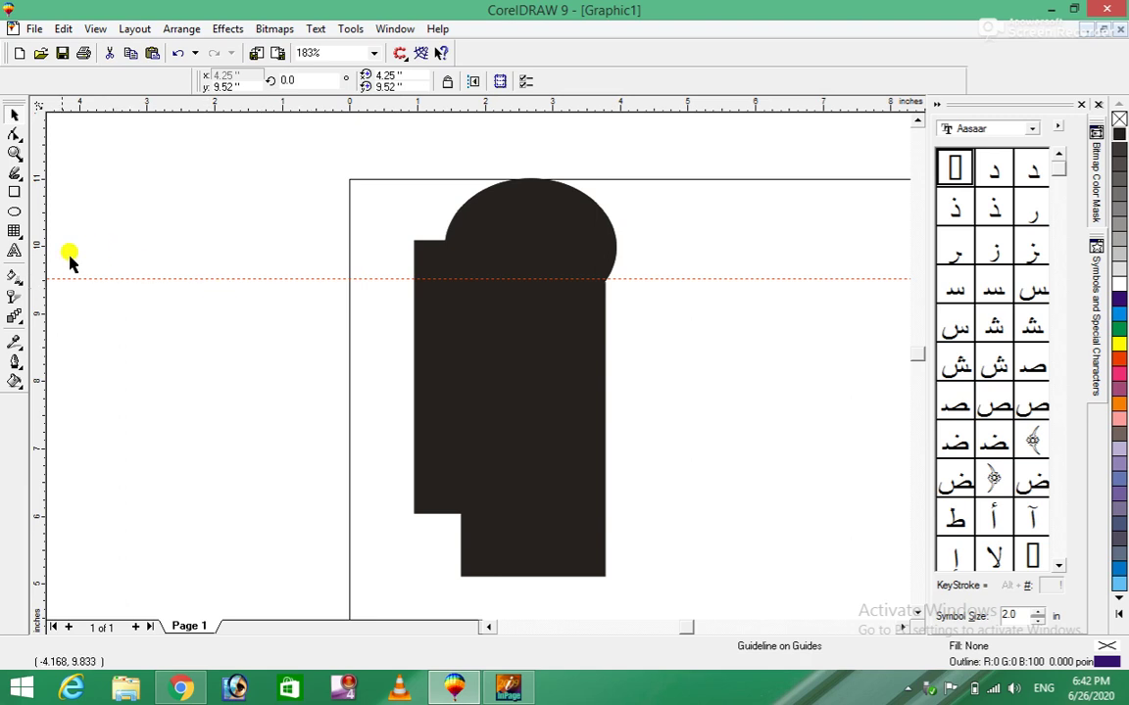
left_click_drag(43, 251, 385, 289)
left_click_drag(612, 110, 622, 511)
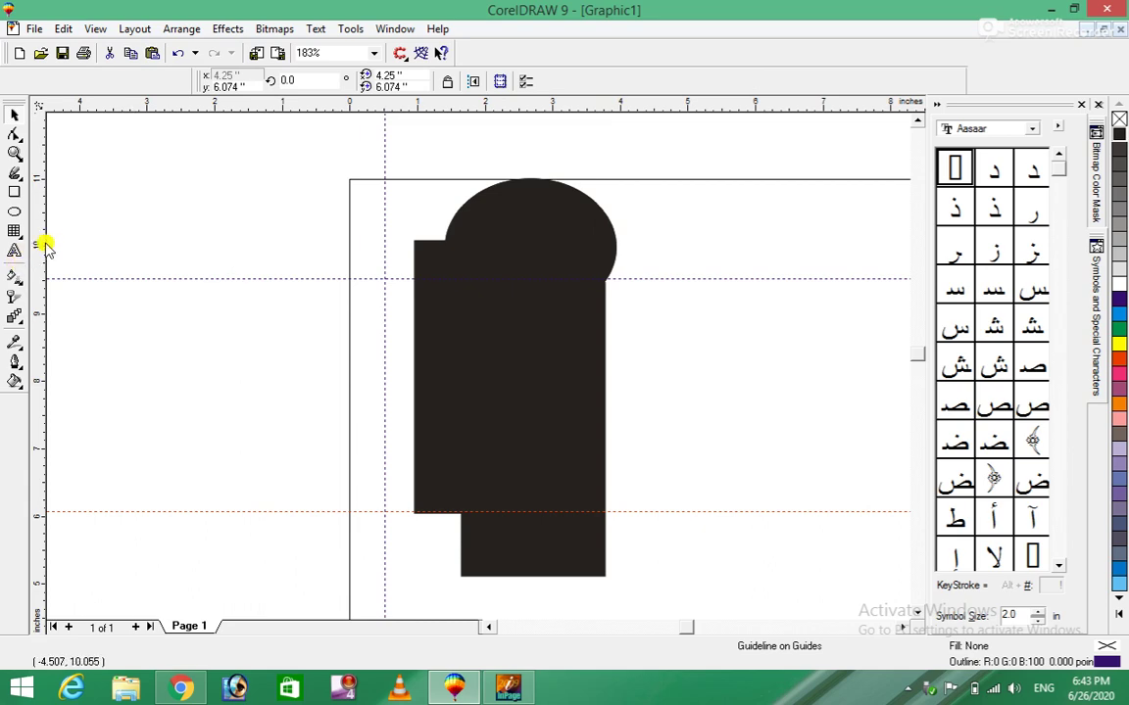
left_click_drag(45, 247, 685, 327)
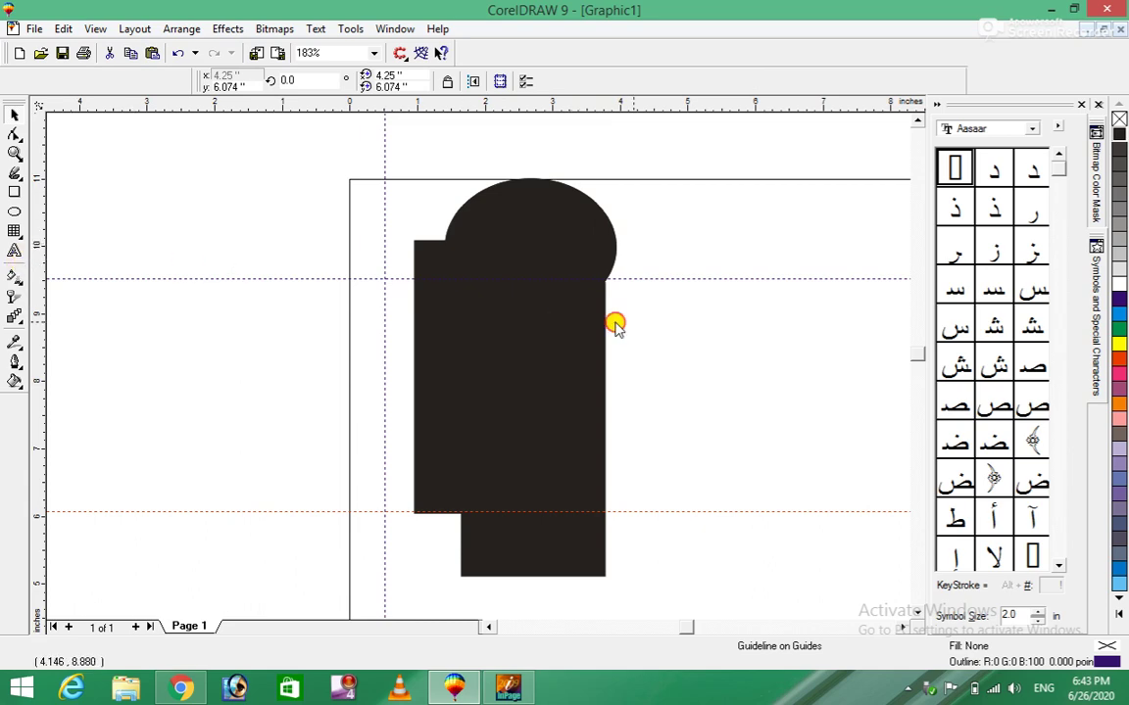
Step: Hide all the guidelines, then show them again
left_click(98, 29)
left_click(90, 235)
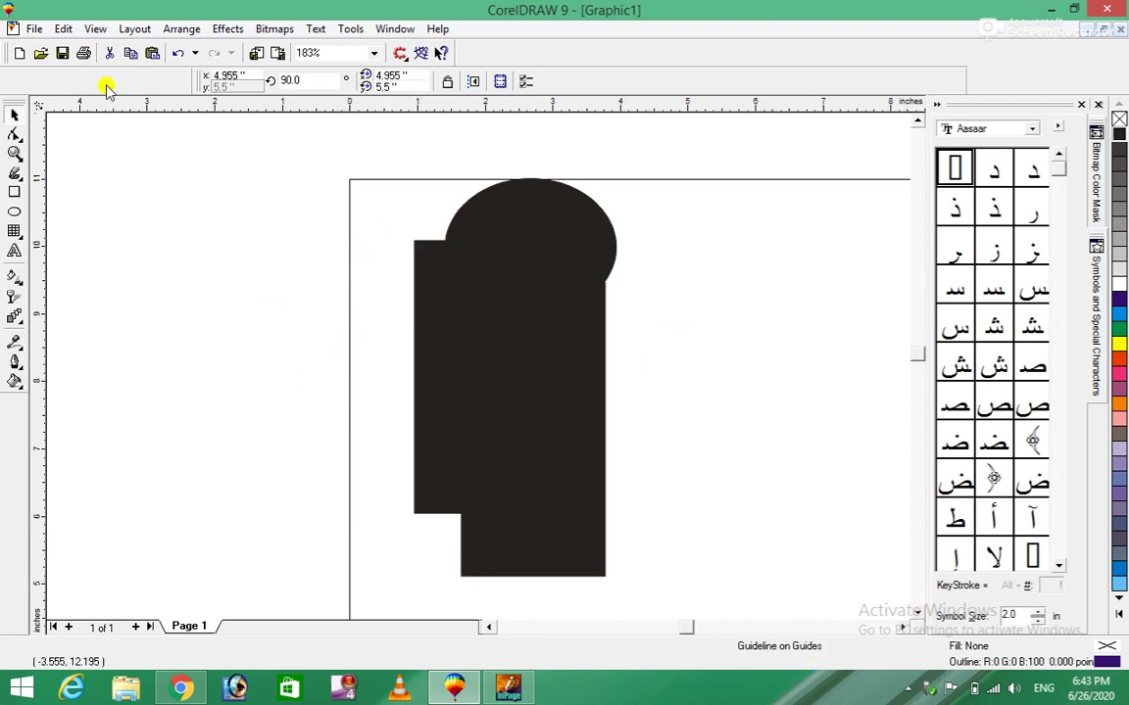
left_click(95, 30)
left_click(103, 235)
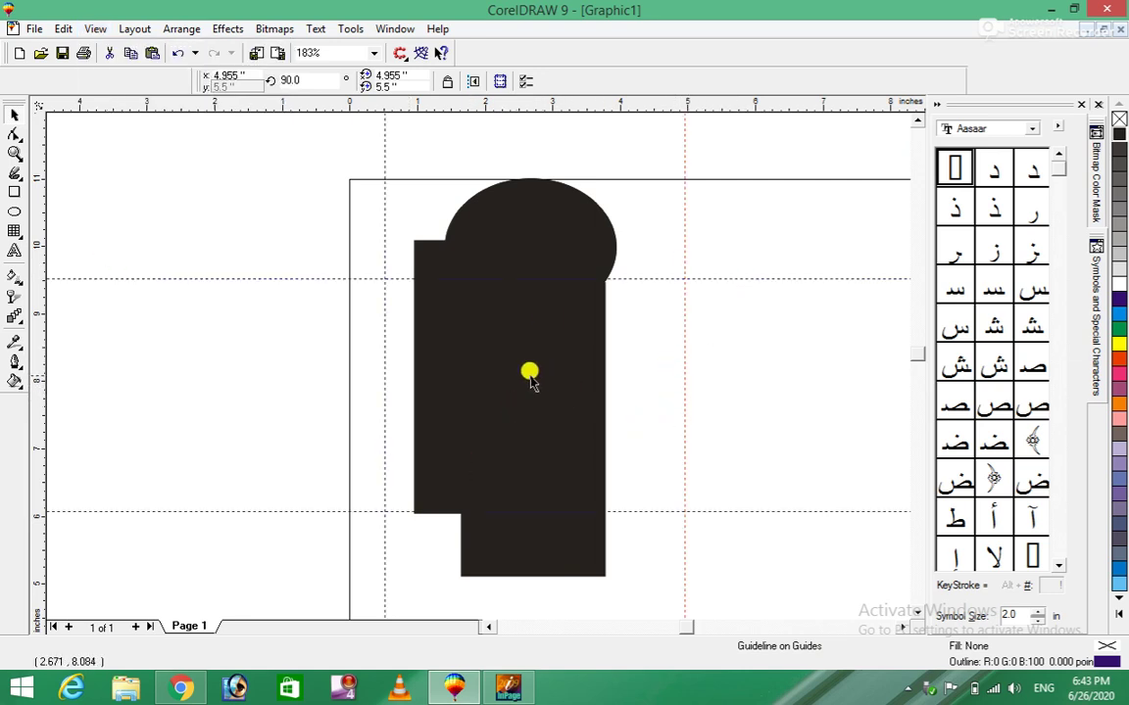
Step: Select all four guidelines with Edit > Select All > Guidelines and delete them
left_click(63, 29)
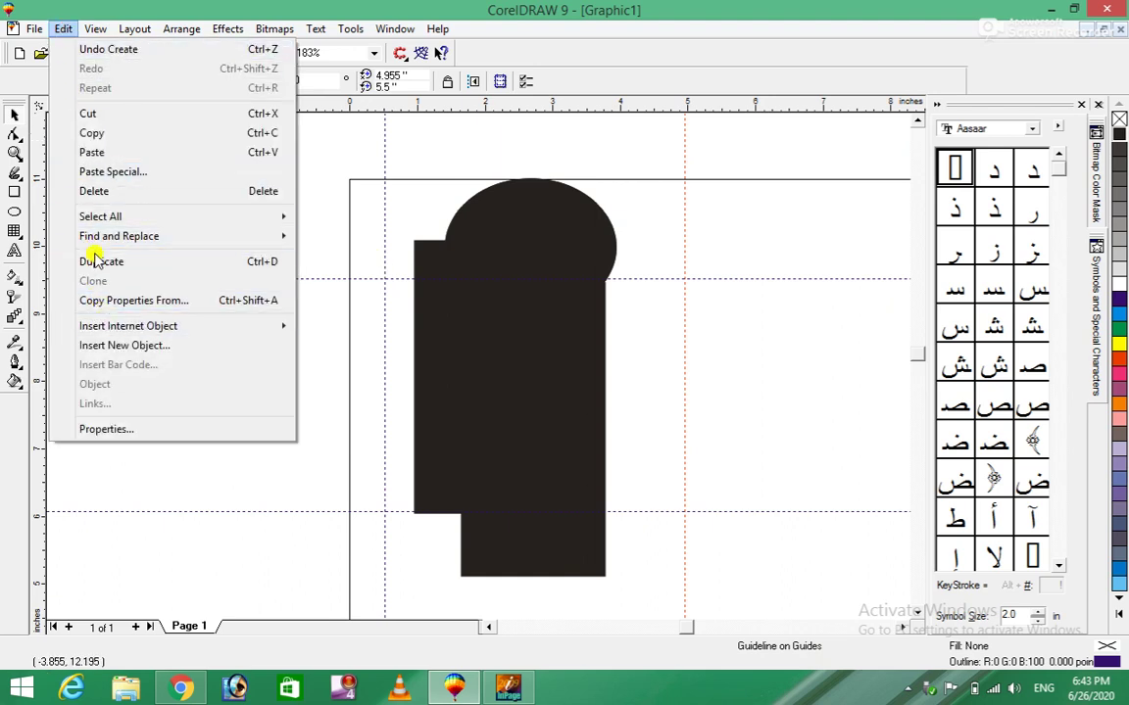
mouse_move(100, 216)
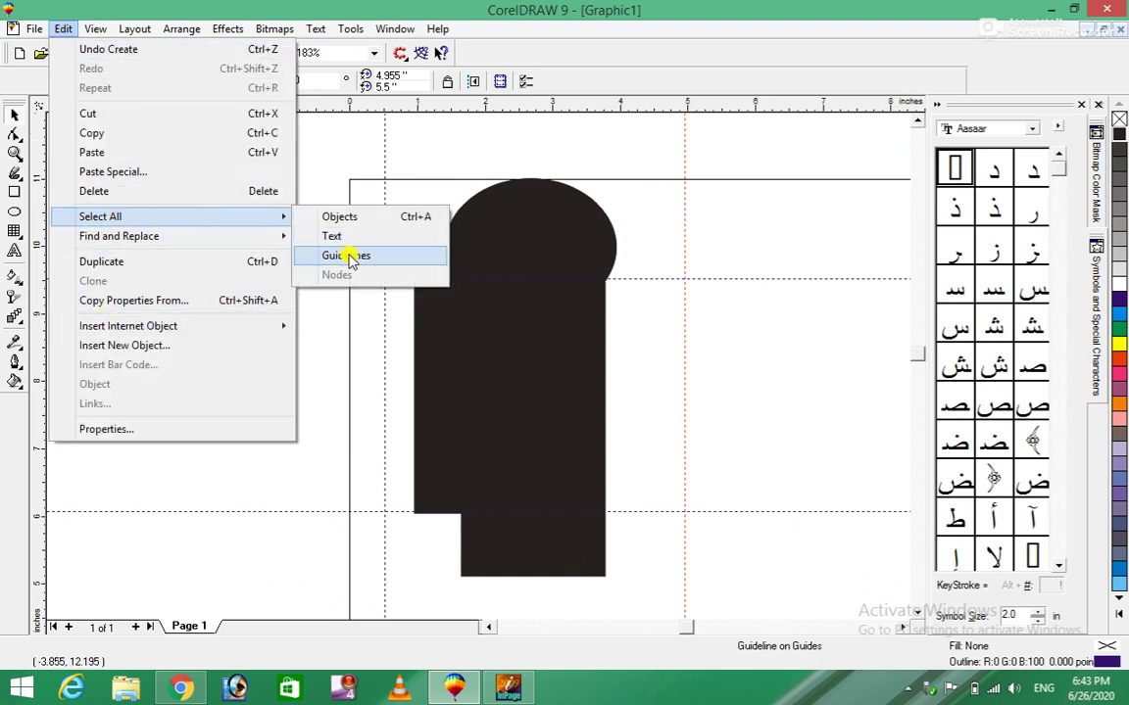
left_click(359, 256)
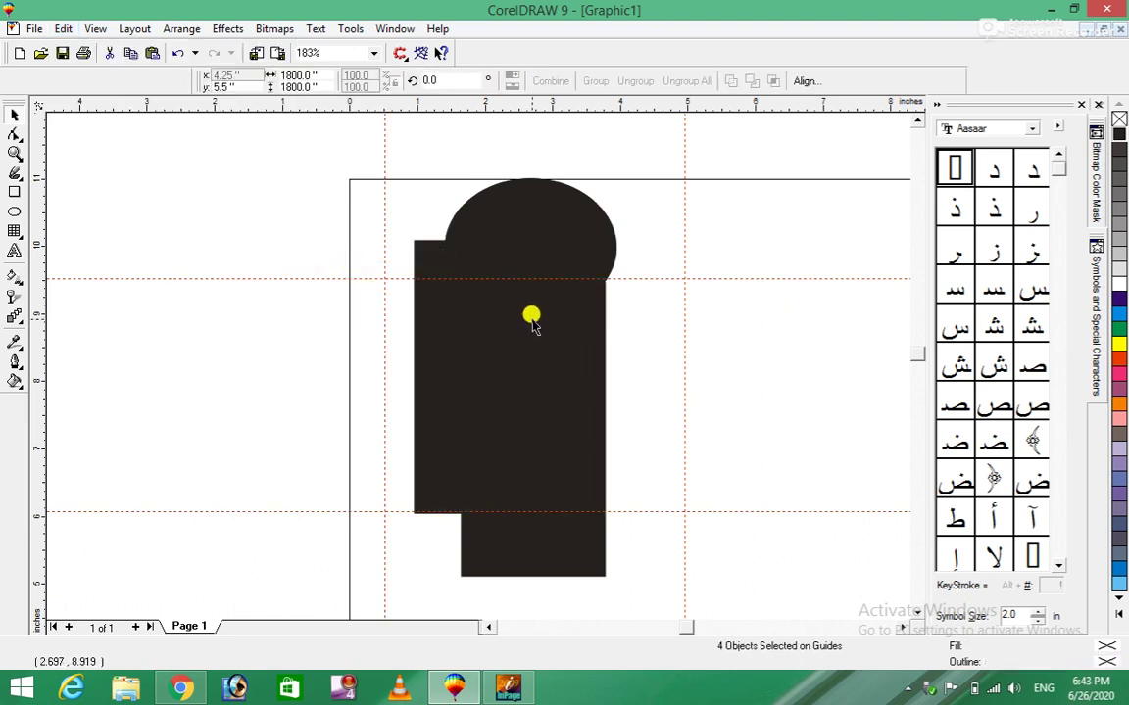
key("Delete")
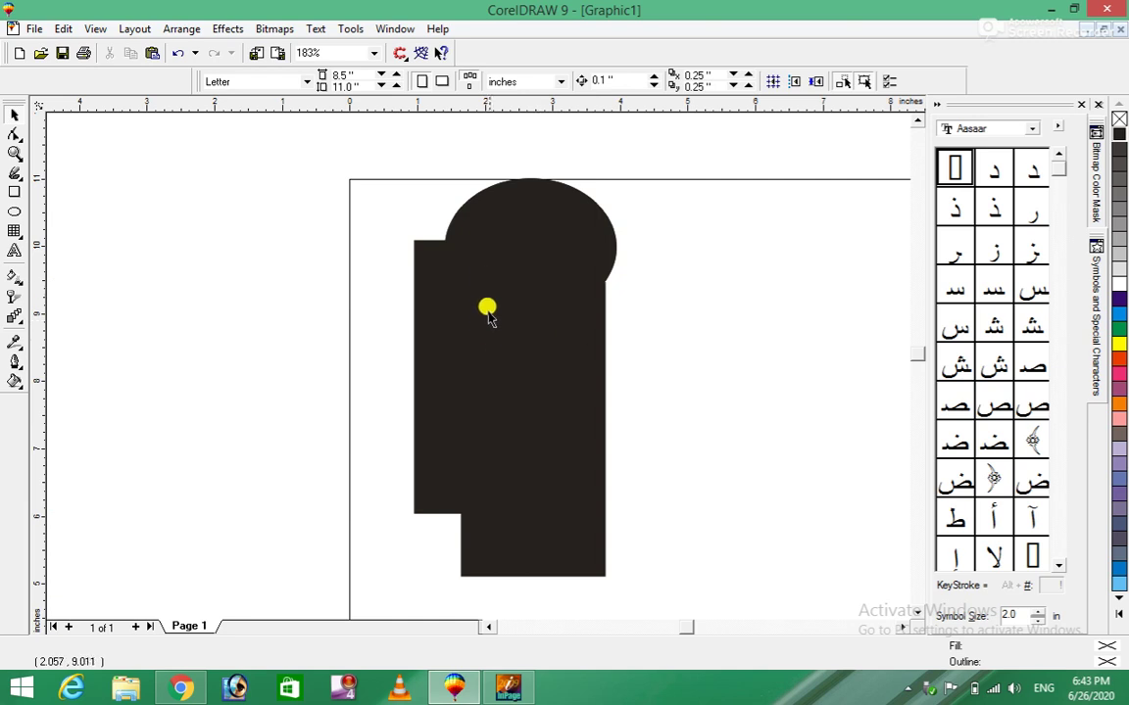
left_click(98, 29)
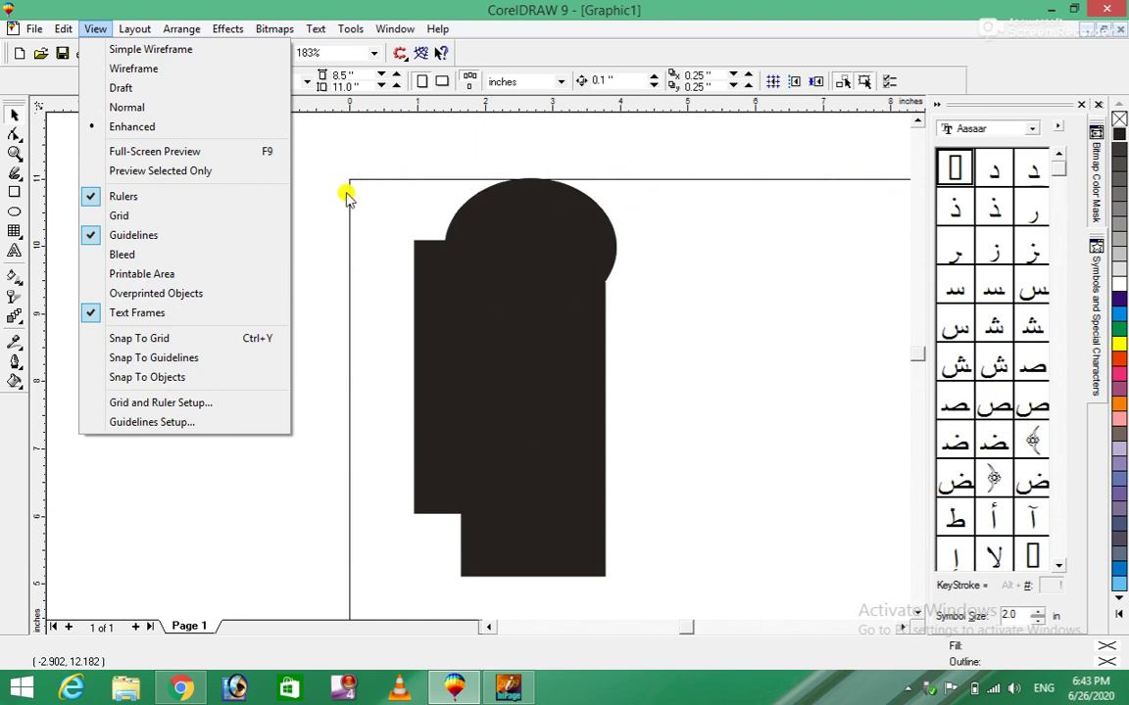
Step: Zoom out to see the whole page
left_click(402, 264)
scroll(736, 383, "down", 2)
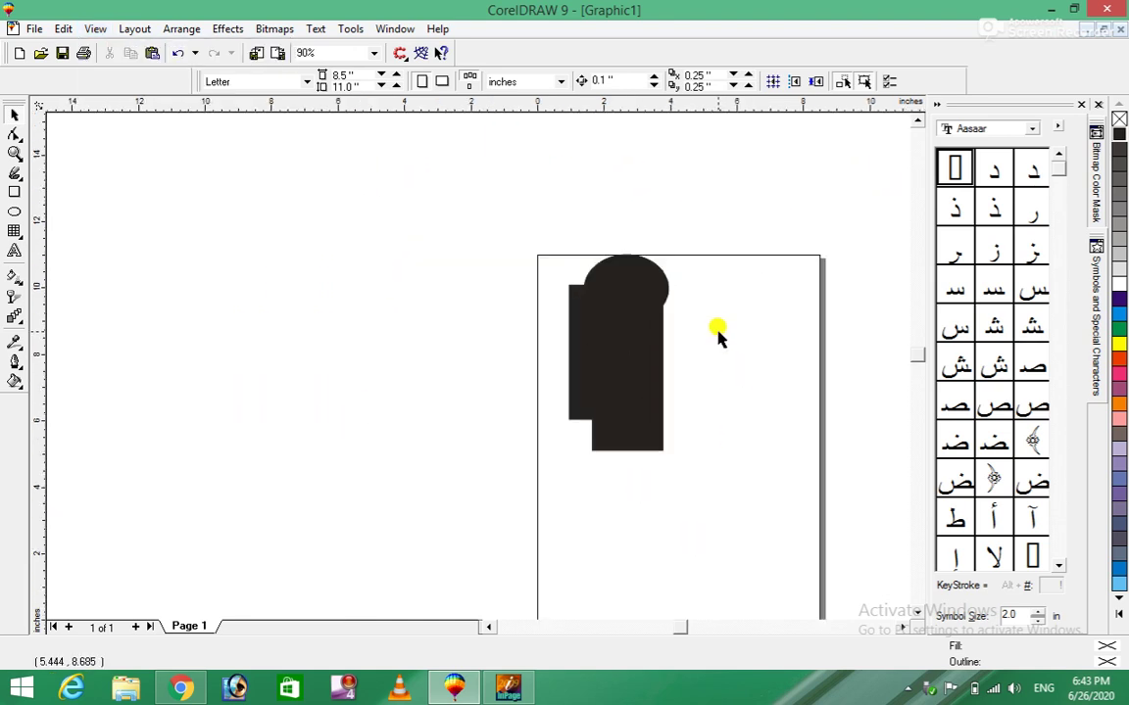
left_click(903, 628)
left_click(917, 612)
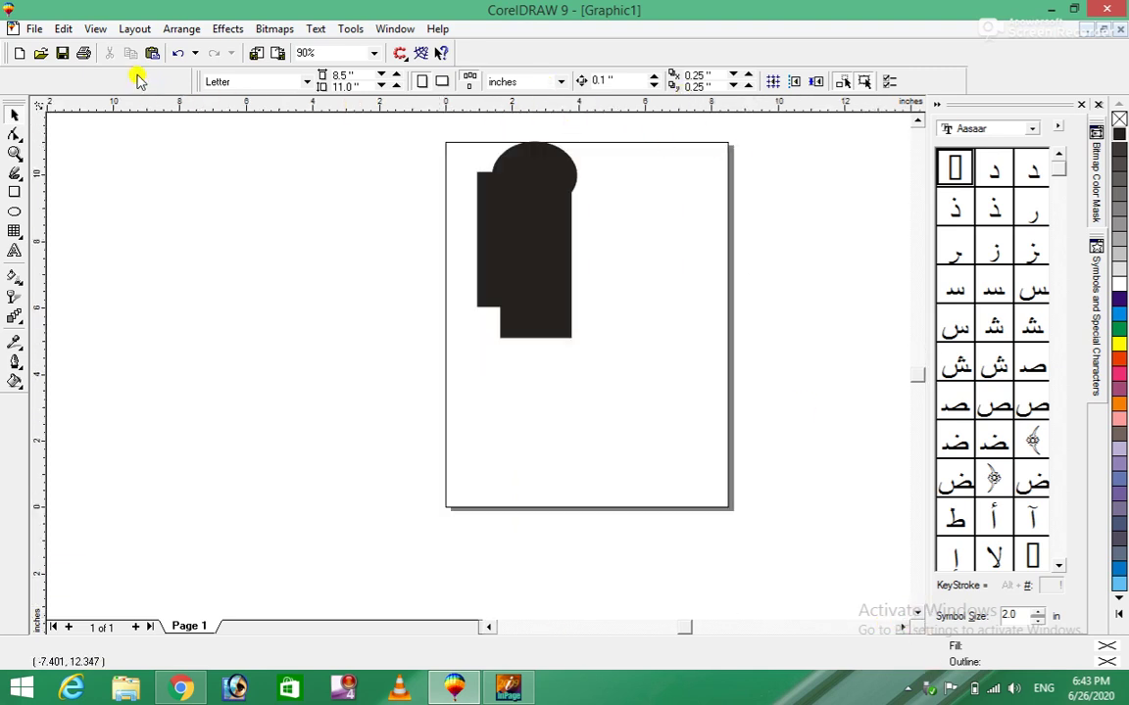
Step: Show the bleed area around the page, then turn it off again
left_click(95, 31)
left_click(115, 254)
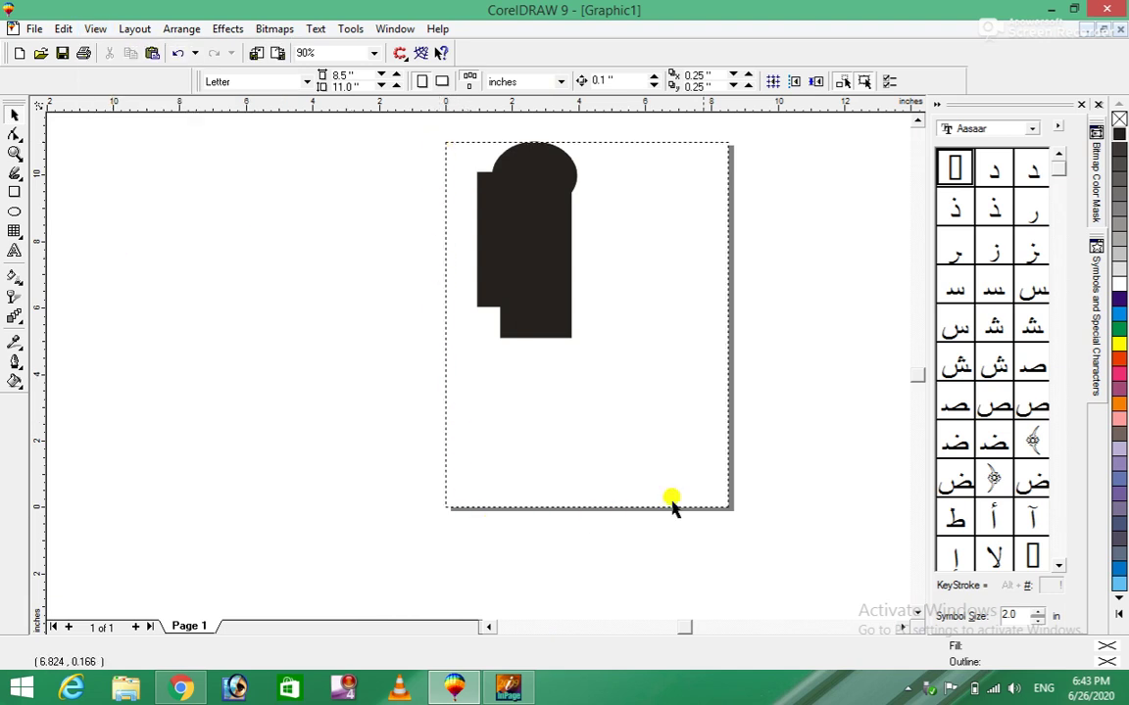
scroll(403, 239, "up", 1)
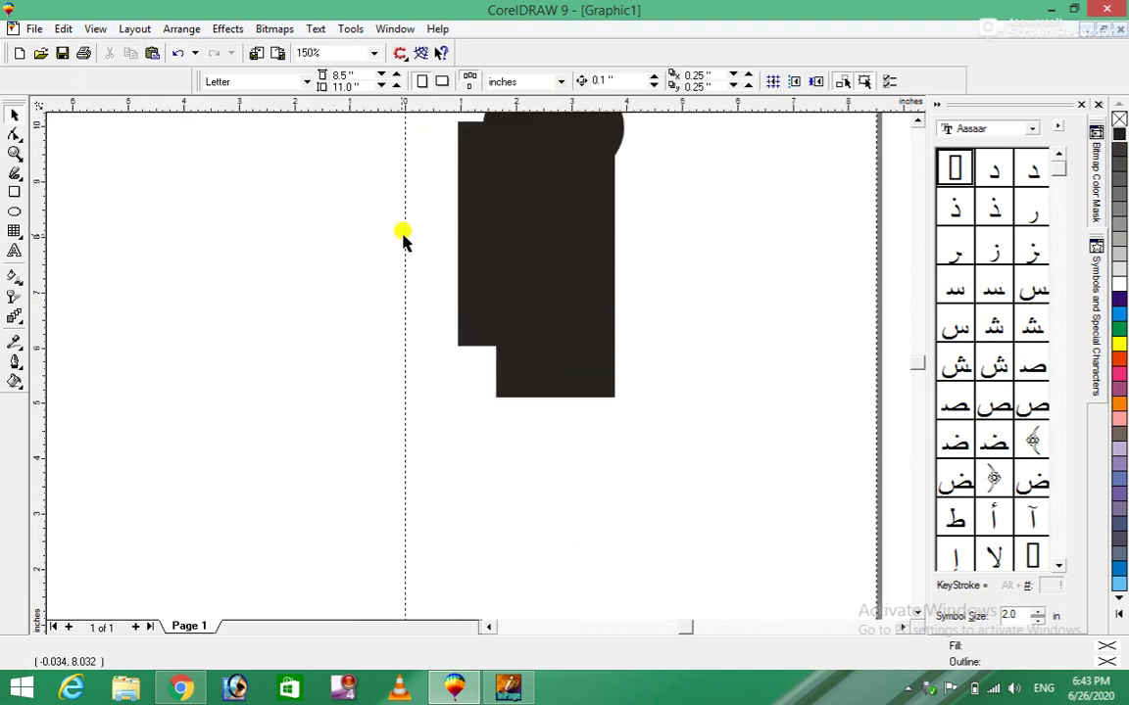
scroll(408, 221, "up", 1)
scroll(414, 231, "up", 2)
scroll(446, 238, "up", 1)
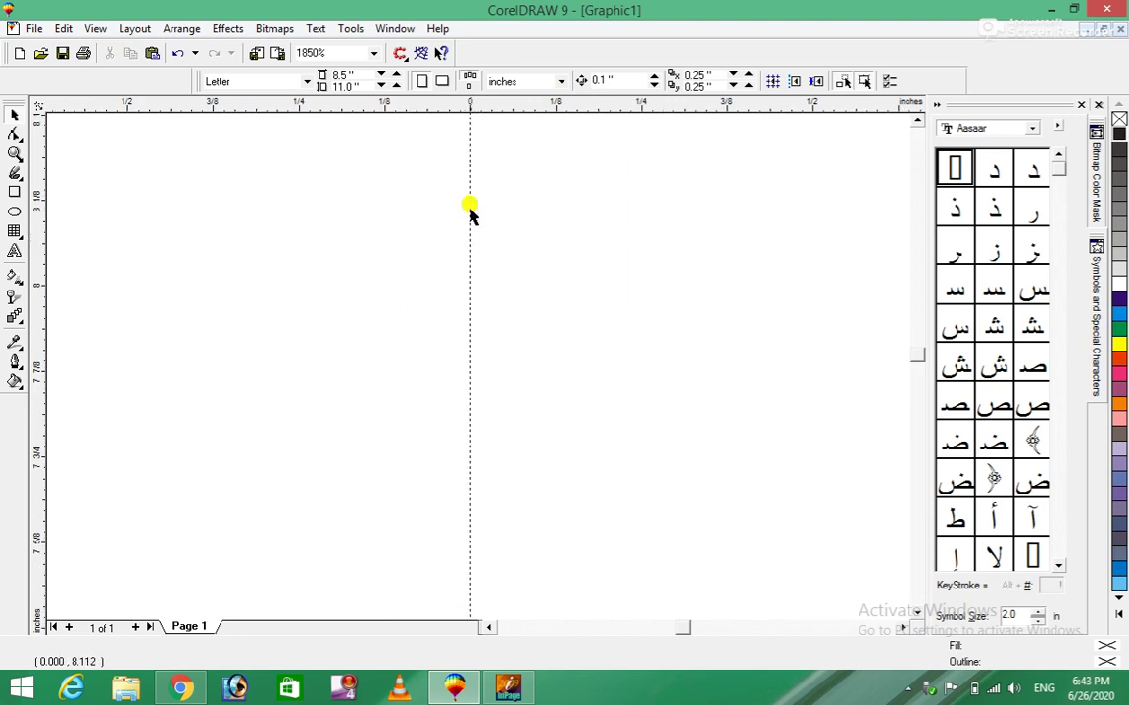
left_click(95, 28)
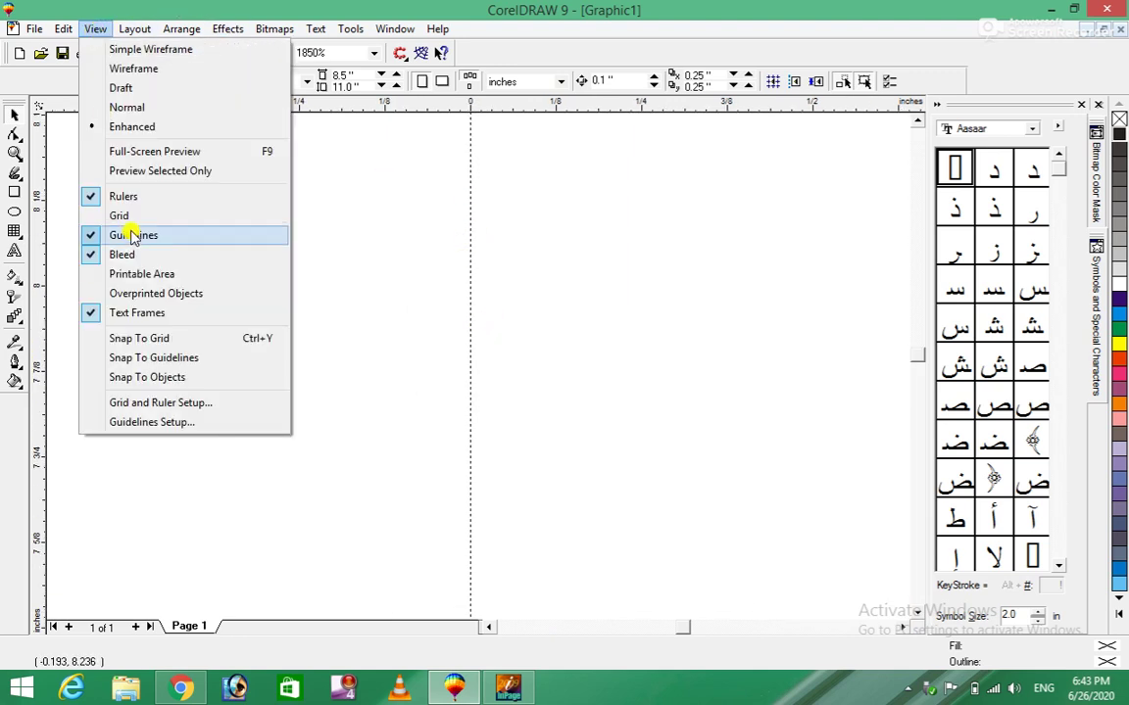
left_click(96, 255)
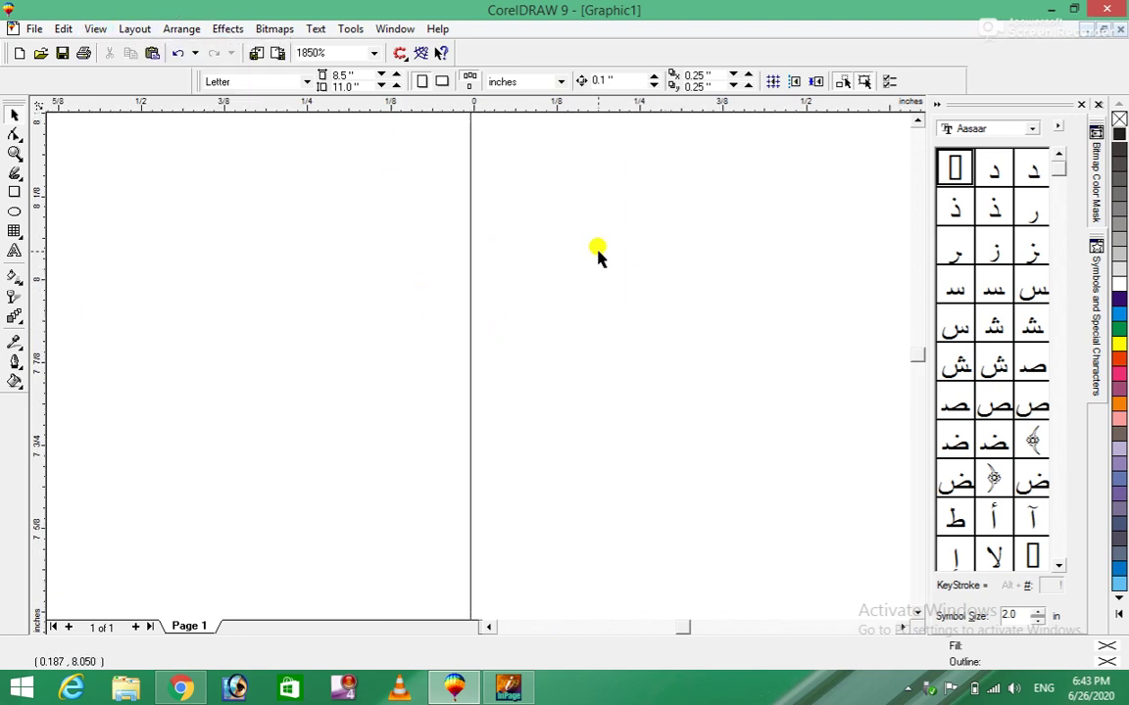
Step: Scroll around the page and close the View options without changes
scroll(596, 257, "down", 2)
scroll(907, 630, "right", 1)
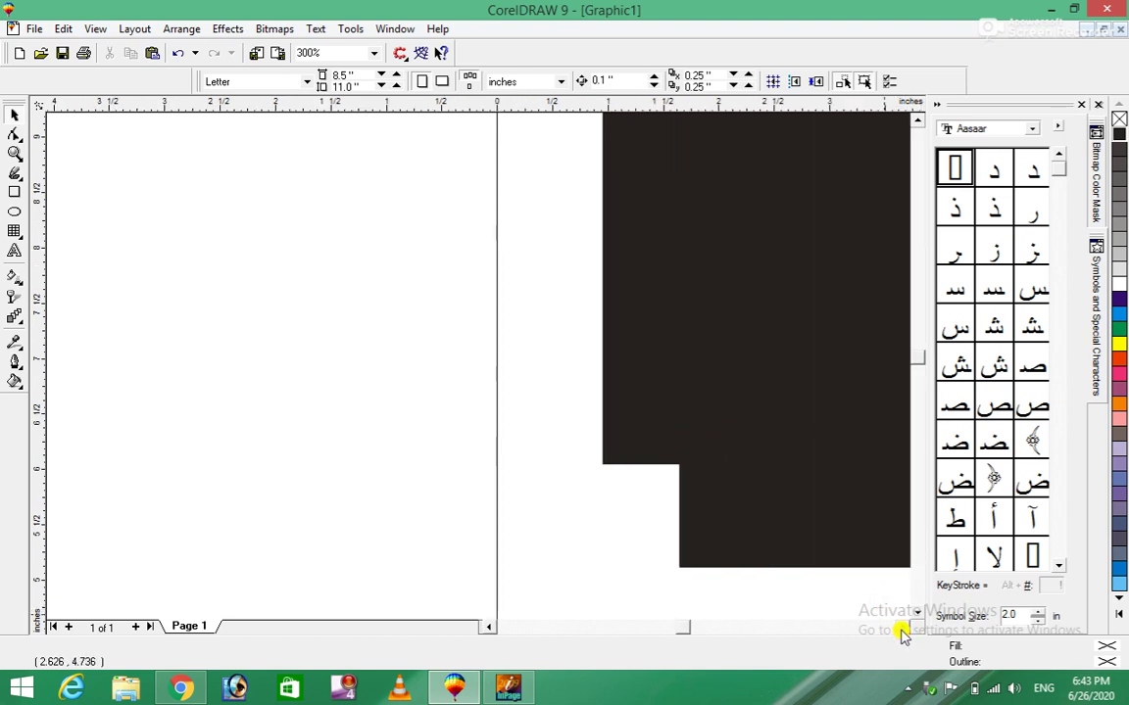
scroll(905, 630, "right", 1)
scroll(902, 630, "right", 2)
left_click(96, 29)
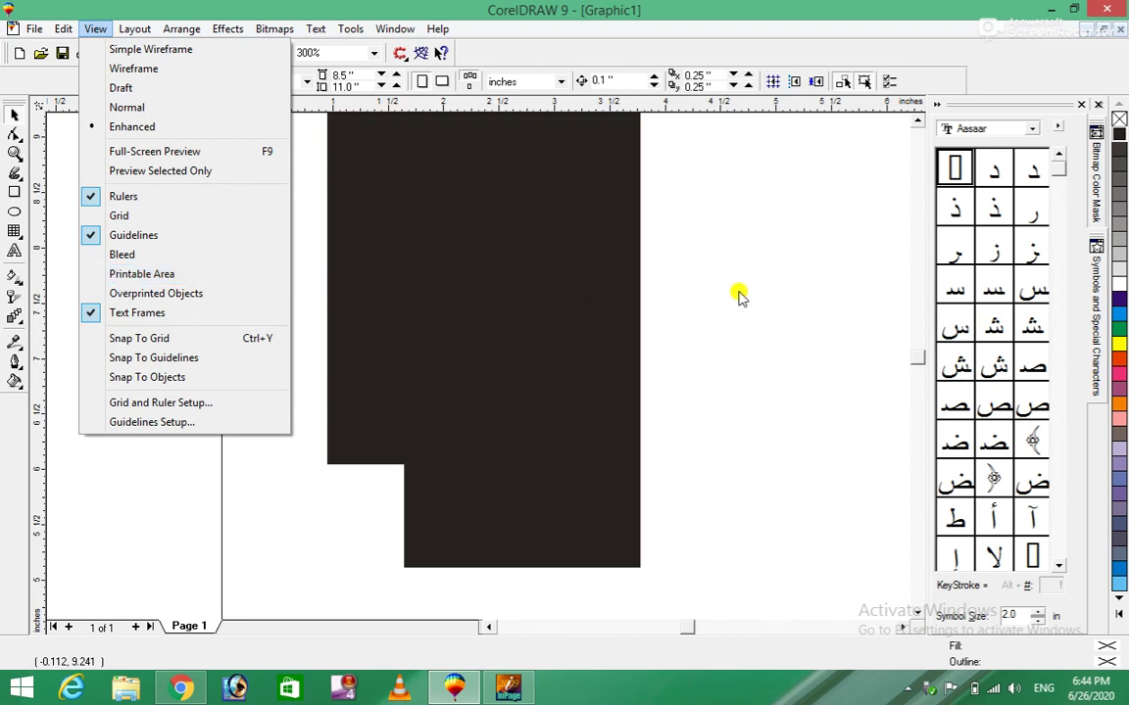
left_click(705, 245)
left_click(916, 119)
left_click(916, 119)
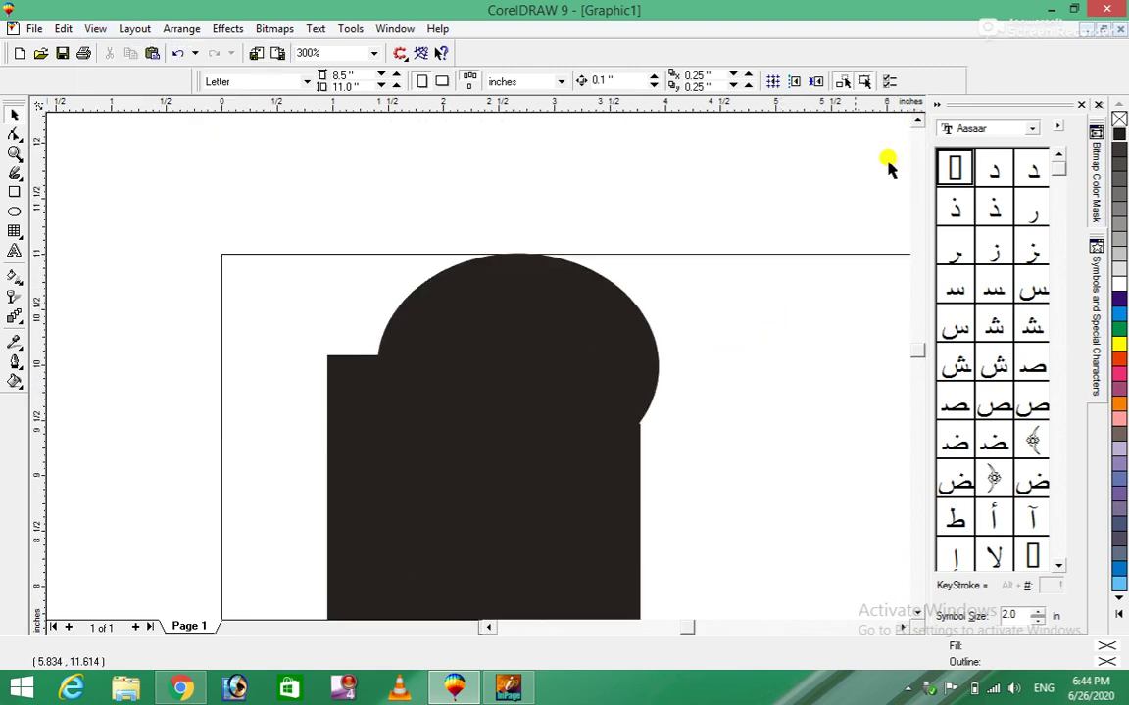
scroll(490, 392, "down", 2)
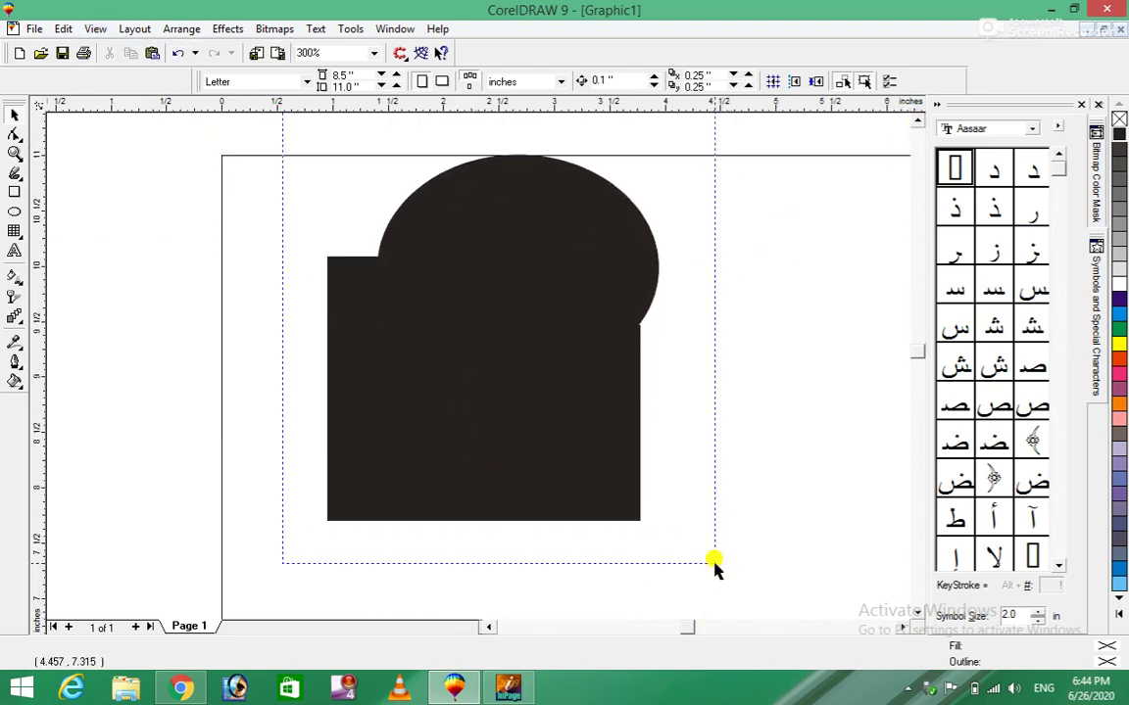
Step: Zoom out with F3 and select all three pieces of the black shape
key("F3")
left_click(680, 481)
scroll(911, 615, "right", 3)
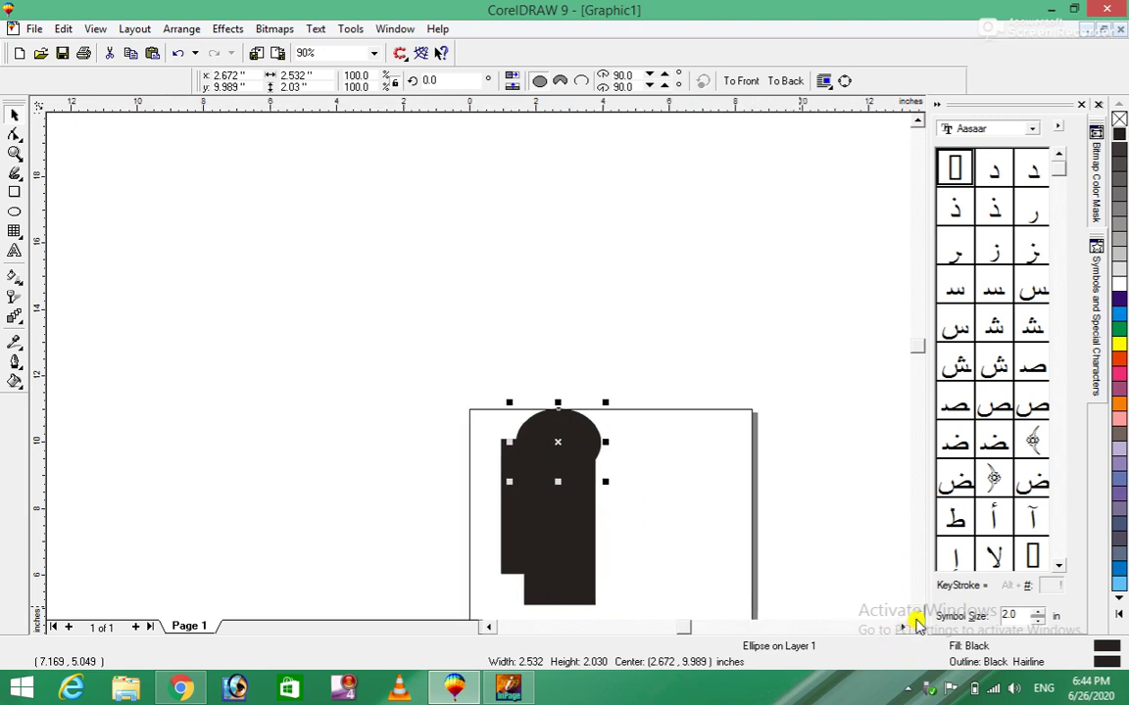
scroll(919, 605, "down", 5)
key("ctrl+a")
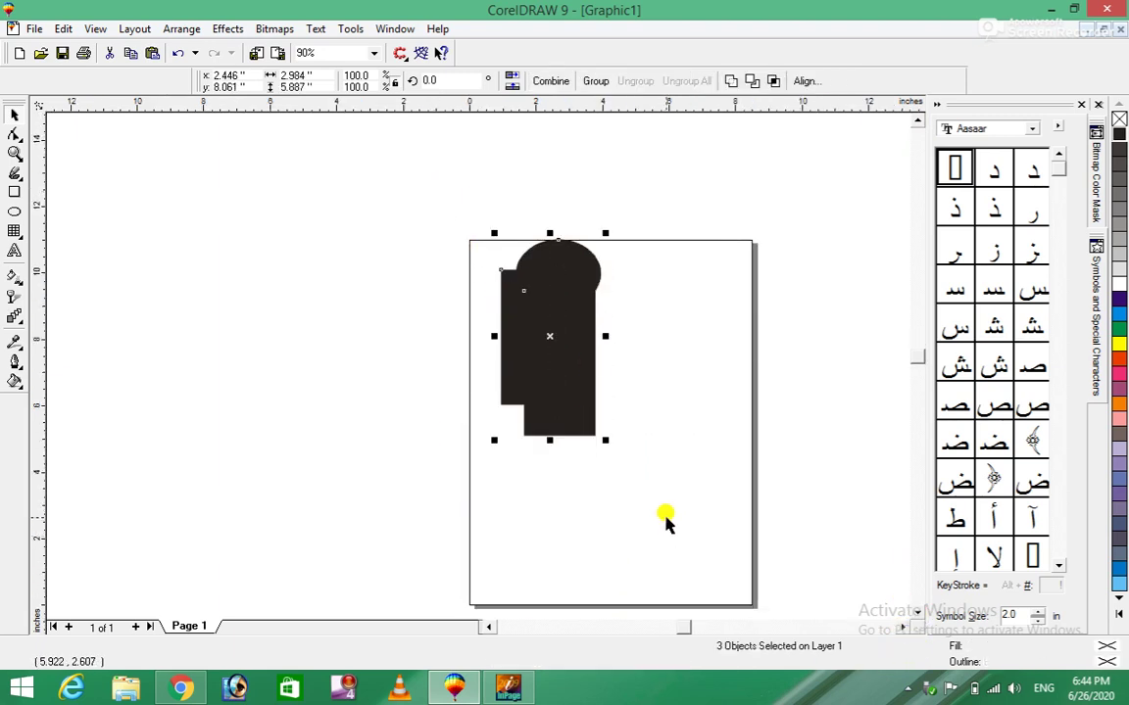
scroll(655, 529, "up", 2)
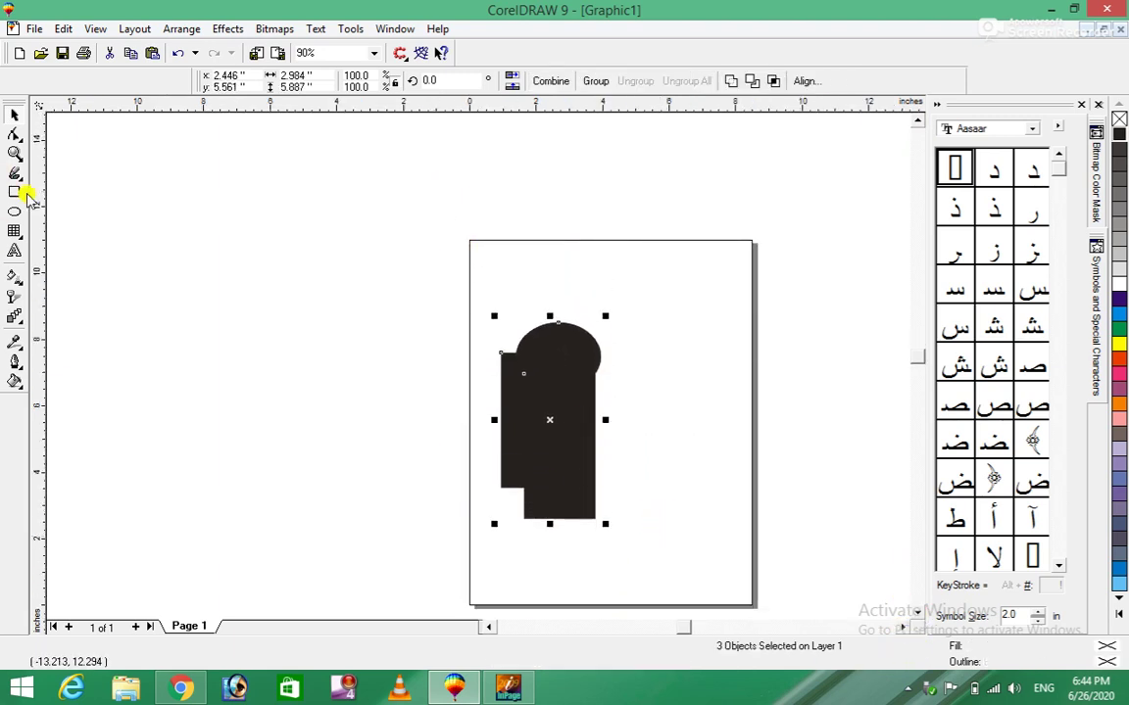
Step: Type the printing press's name and location as artistic text, correcting the typo
left_click(15, 250)
left_click(499, 265)
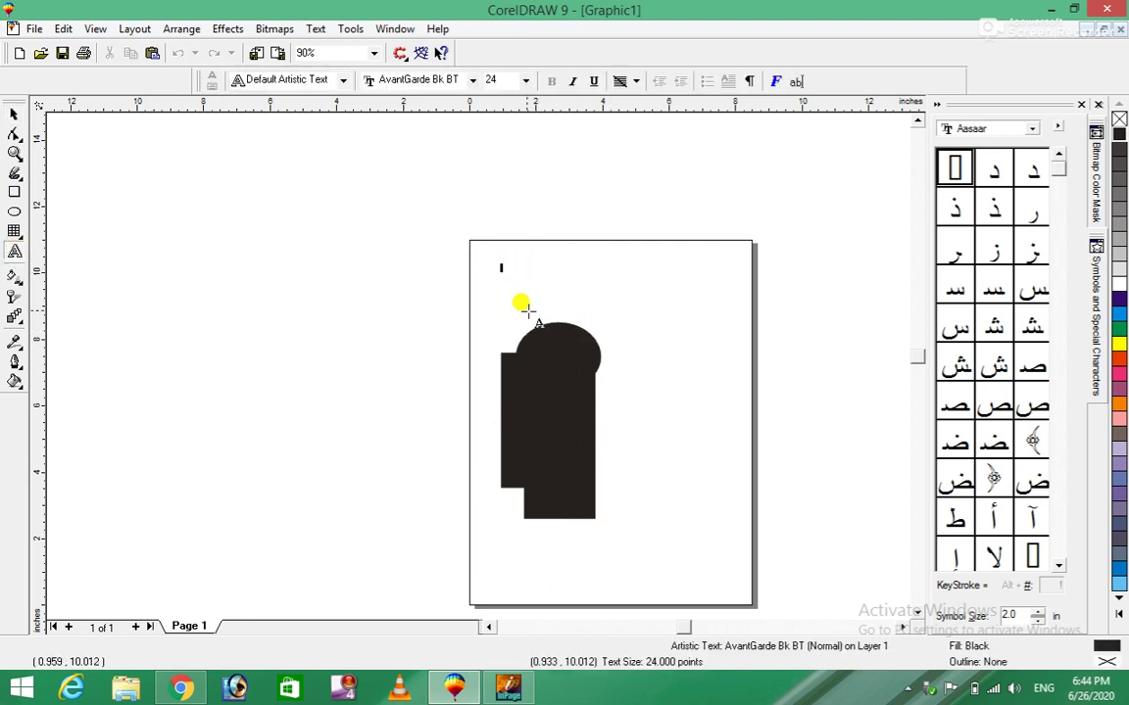
scroll(505, 284, "up", 1)
scroll(491, 279, "up", 2)
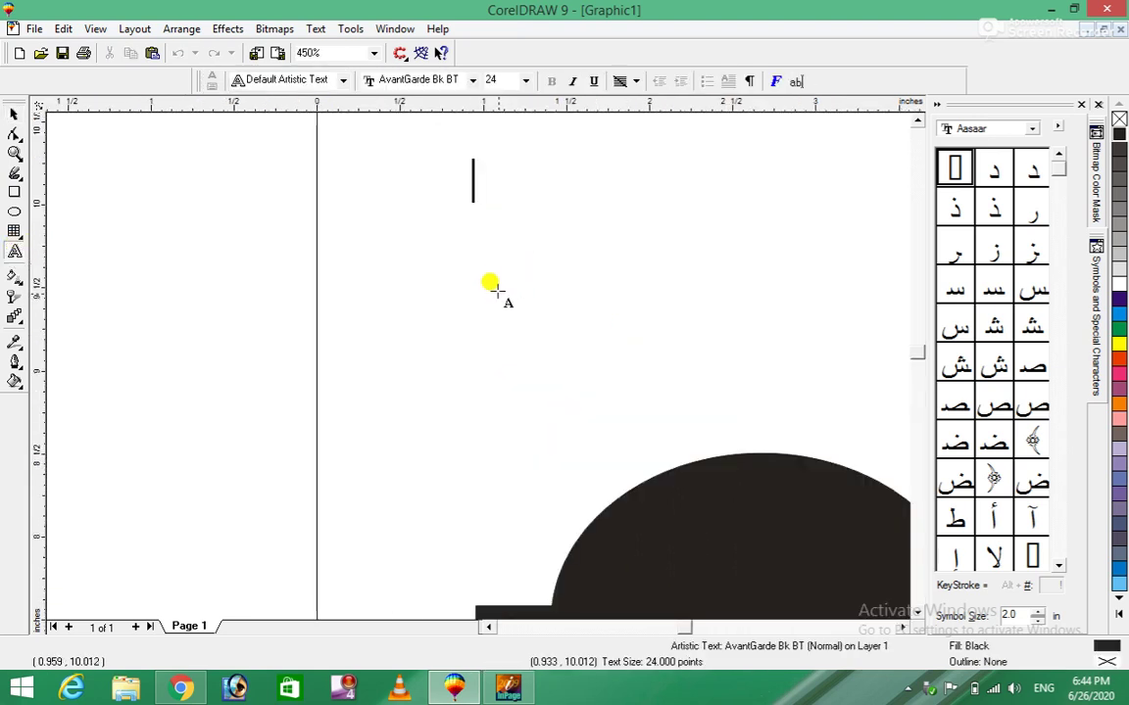
left_click(917, 120)
type("B")
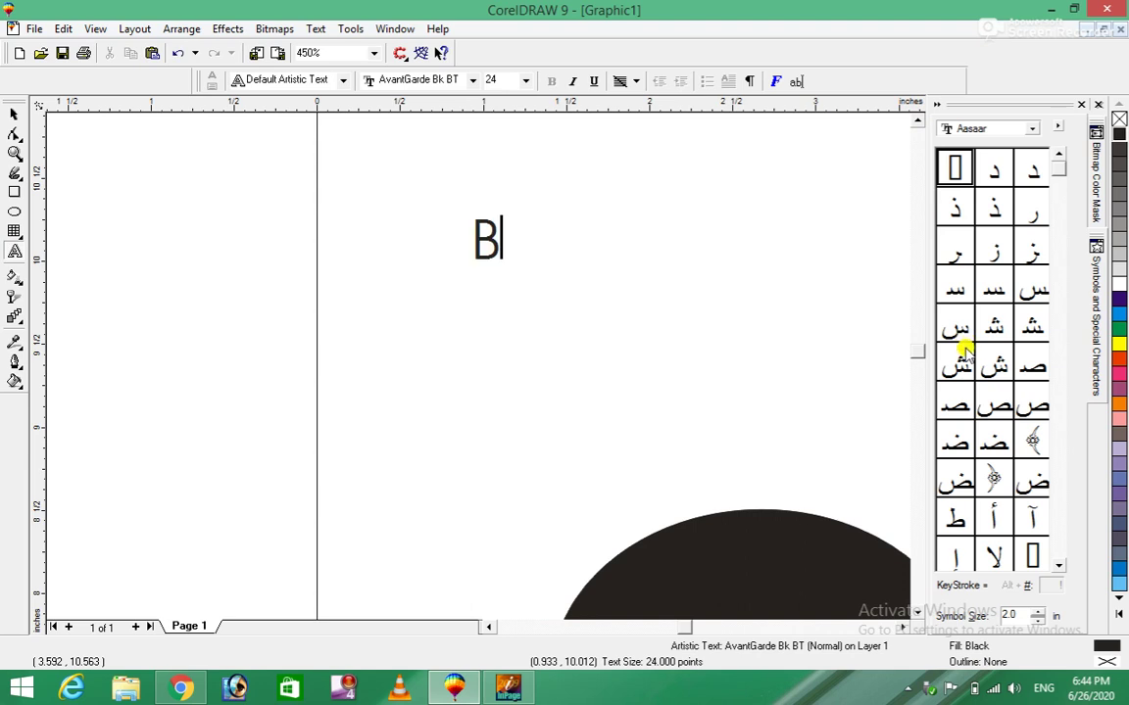
type("urhan Ullah ")
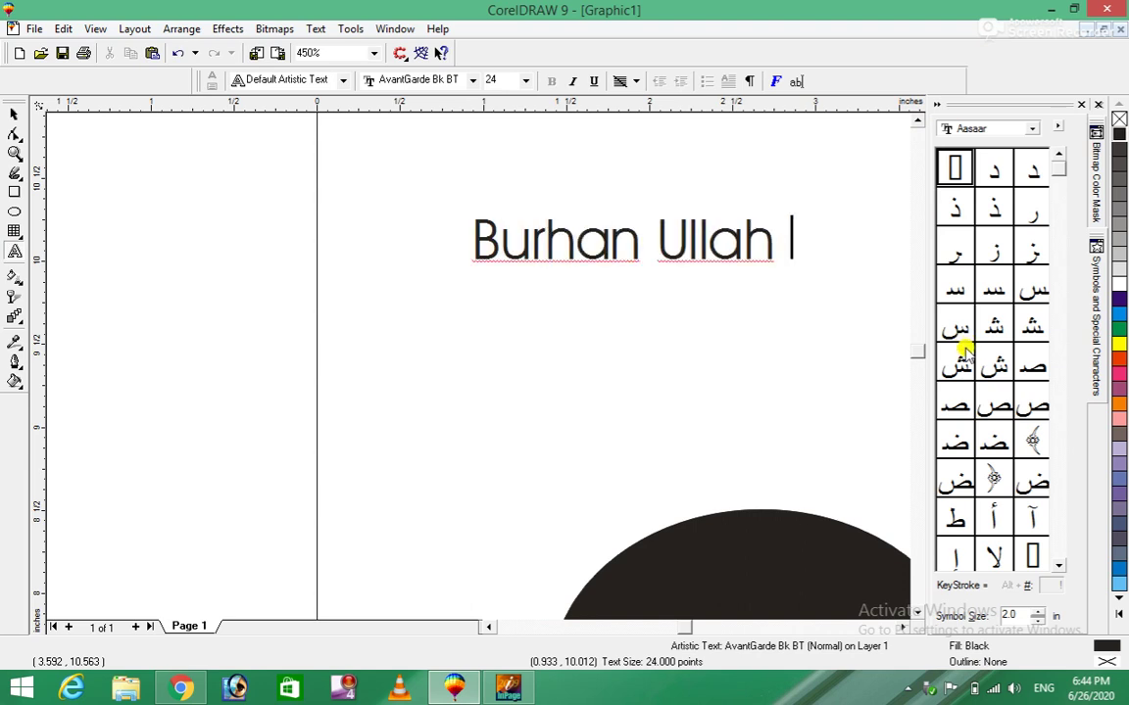
type("Printing Pr")
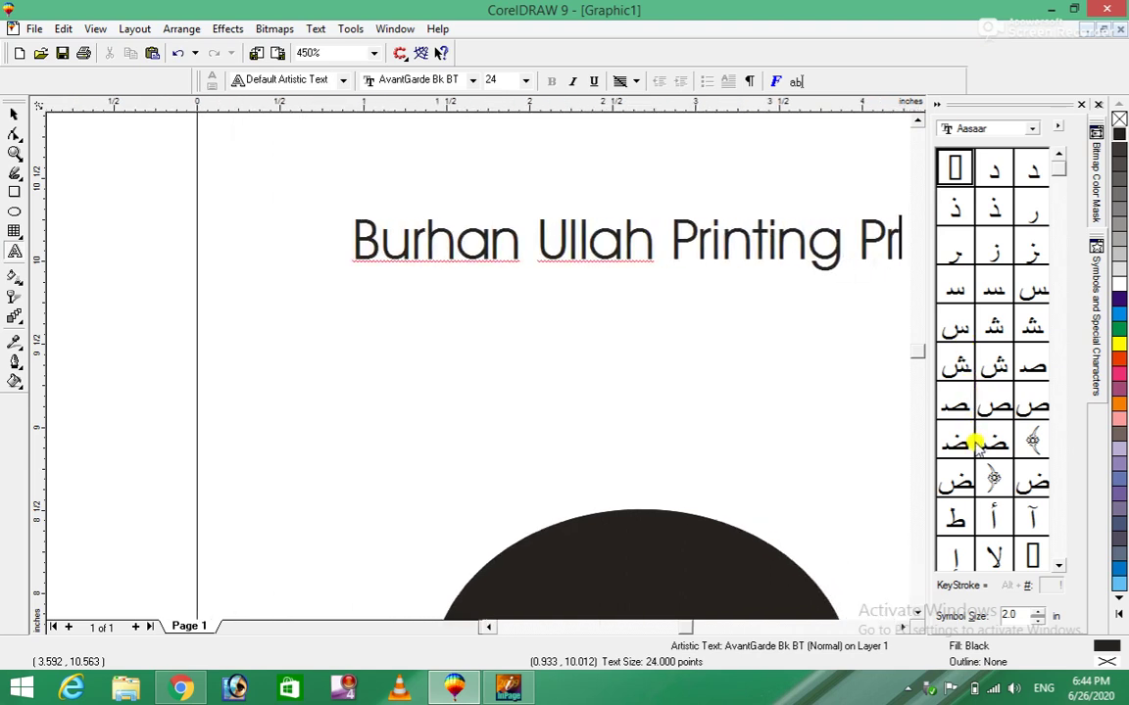
type("ess ")
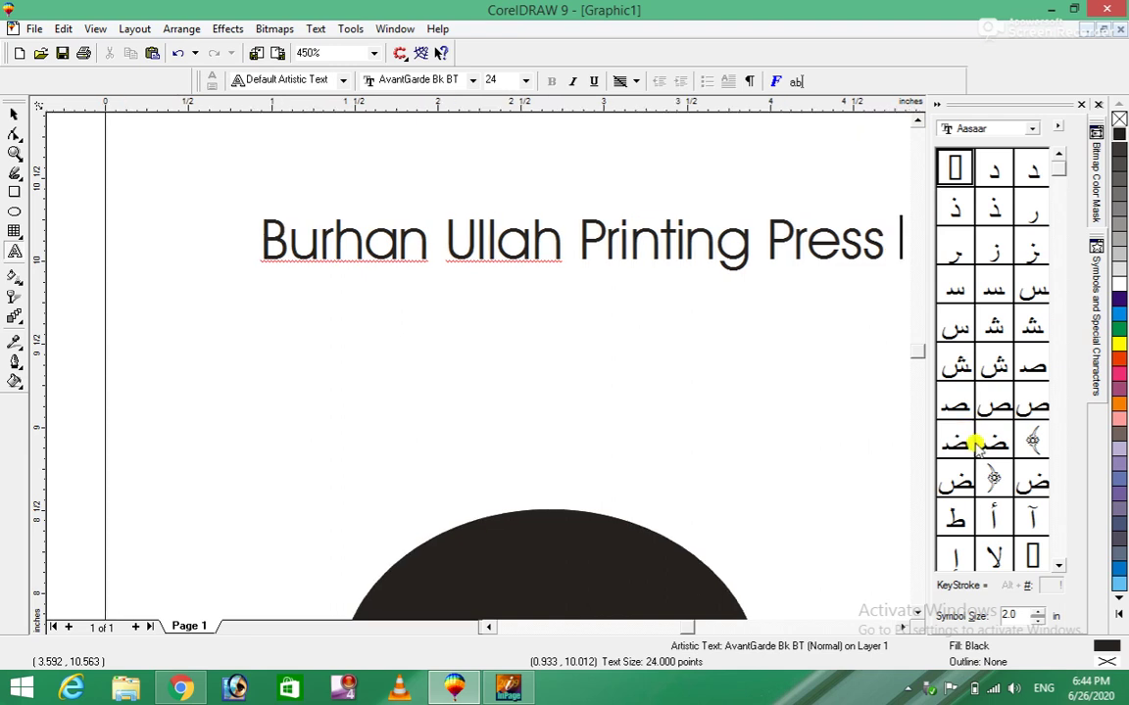
type("Inayast")
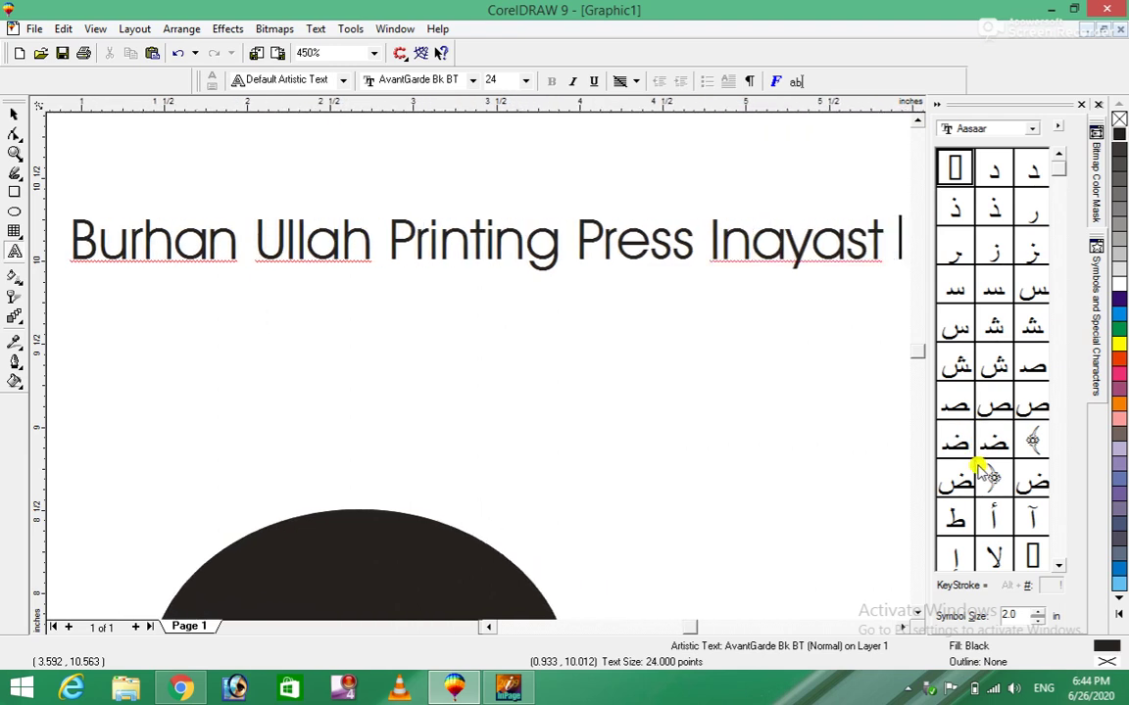
key("BackSpace")
key("BackSpace")
type("t Killi")
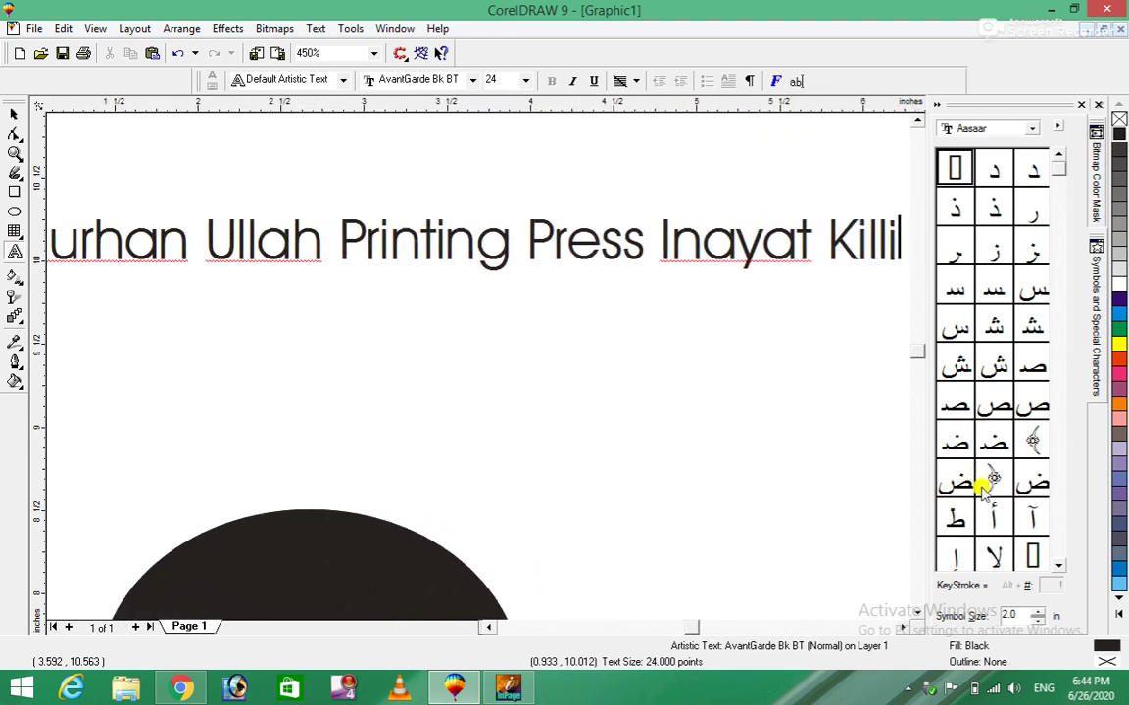
type(" Bajaur")
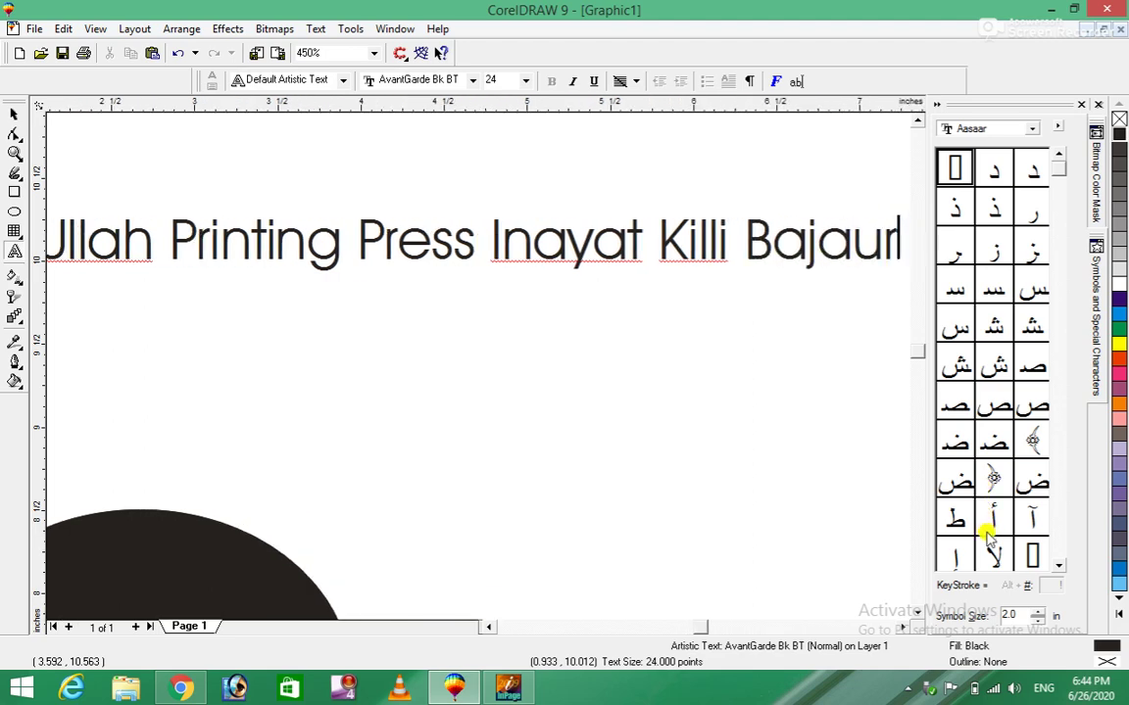
Step: Drag the text line up near the top of the page
scroll(788, 393, "down", 1)
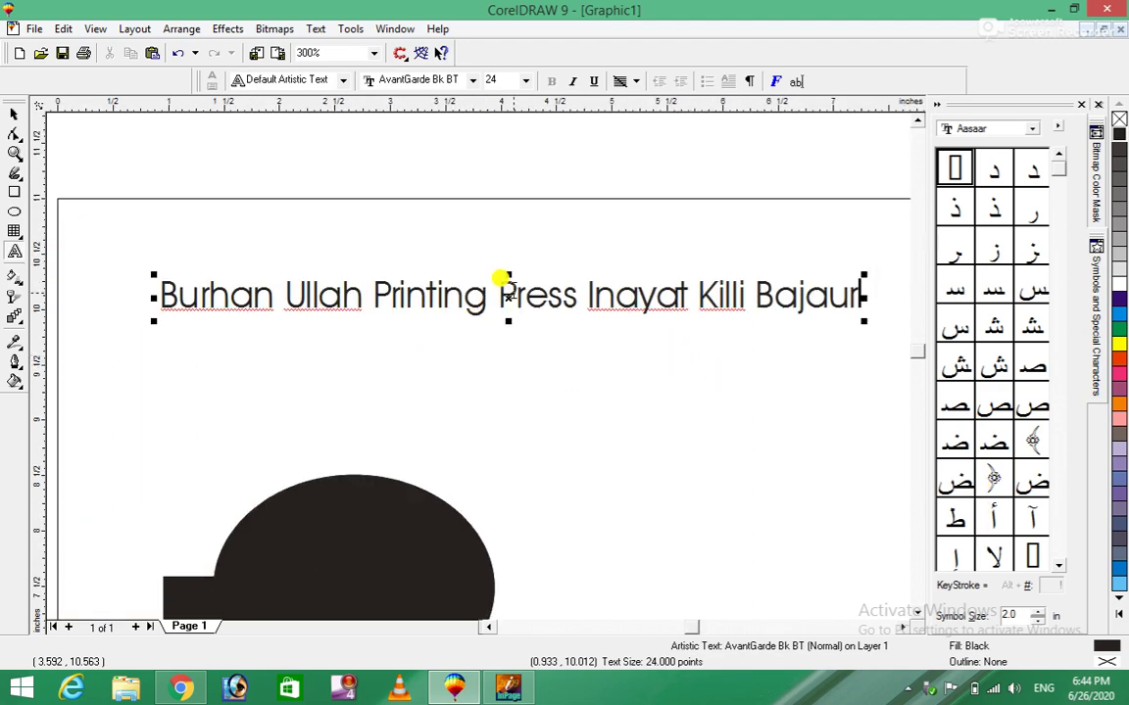
left_click_drag(497, 289, 448, 211)
left_click_drag(467, 245, 470, 245)
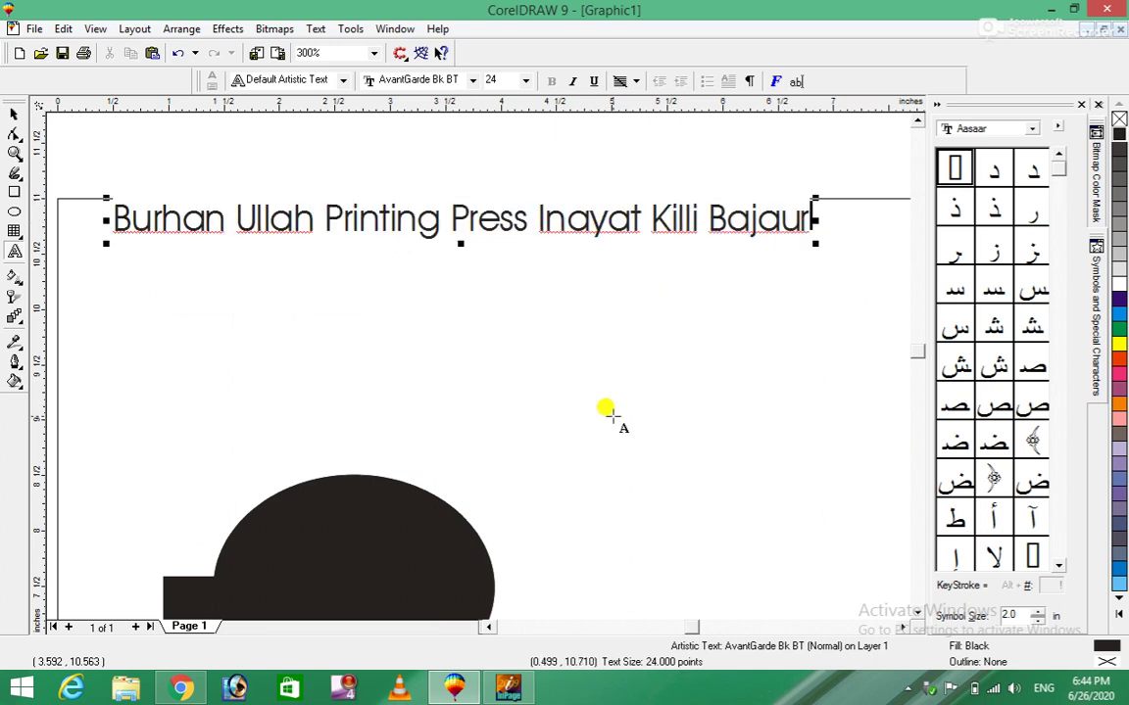
scroll(637, 411, "down", 1)
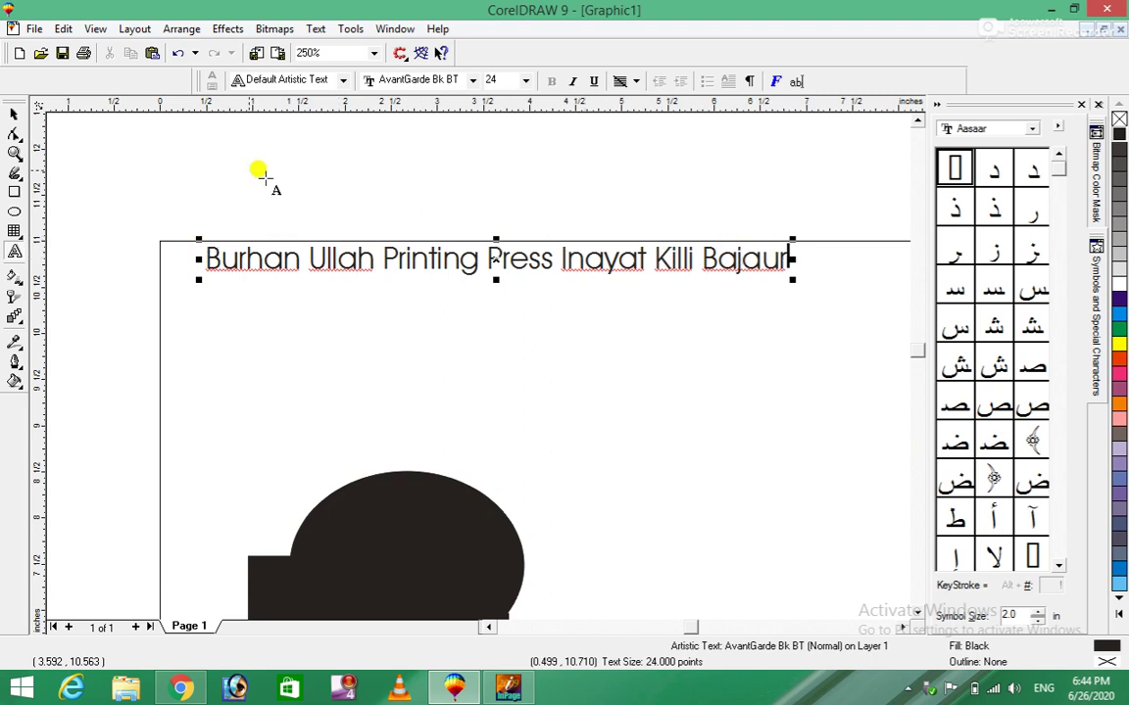
Step: Show the printable area and nudge the text slightly lower, centred at 3.702, 10.66 inches
left_click(14, 114)
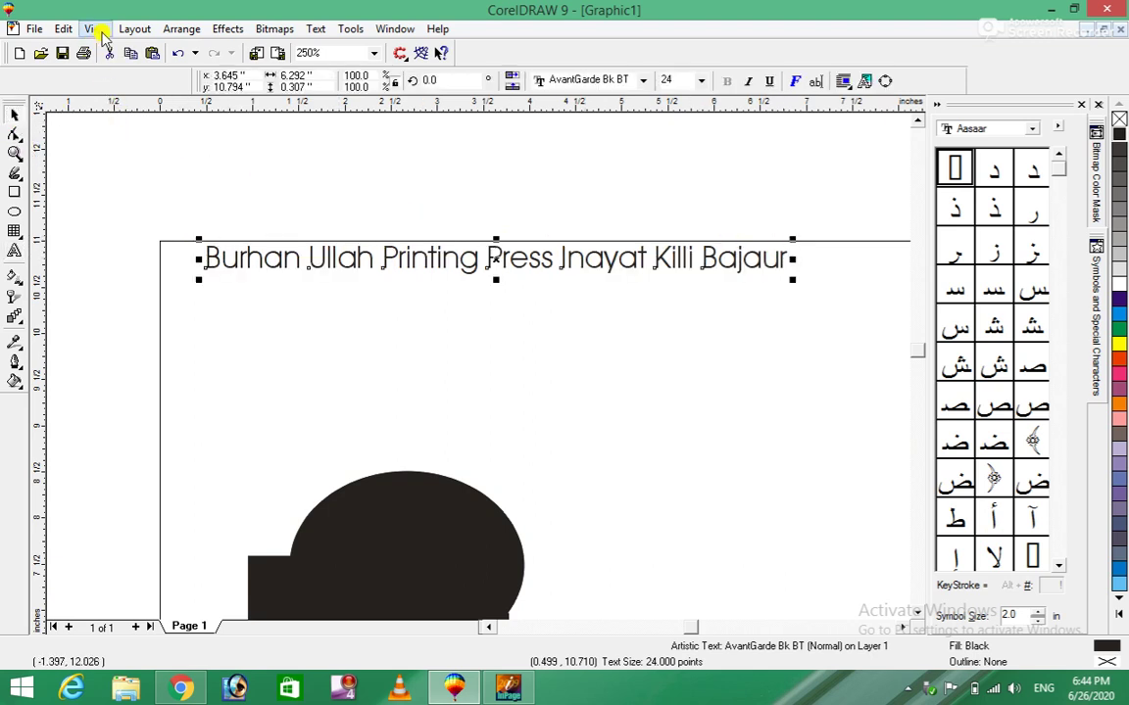
left_click(99, 30)
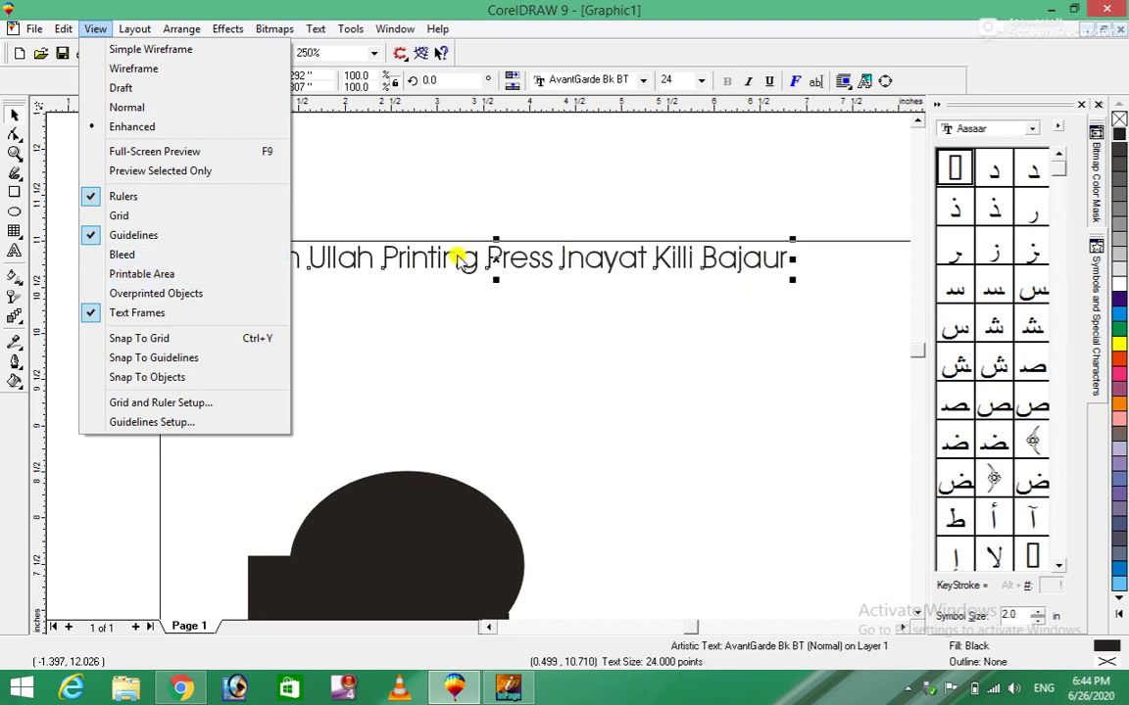
left_click(145, 276)
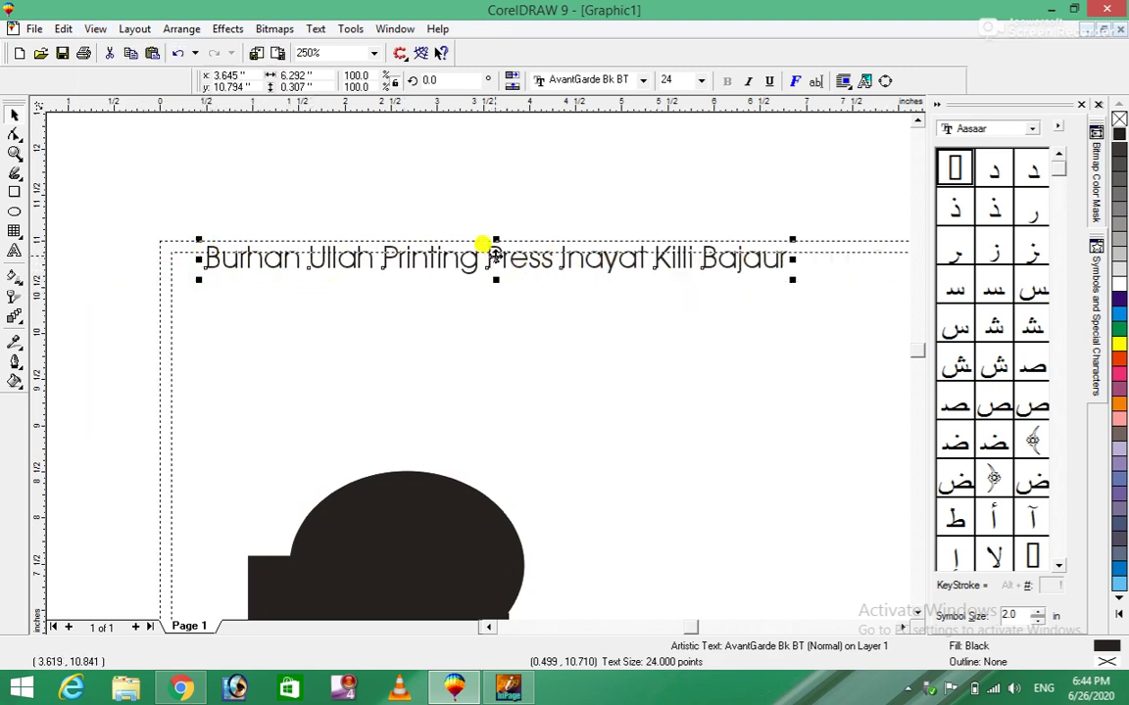
left_click_drag(494, 257, 495, 269)
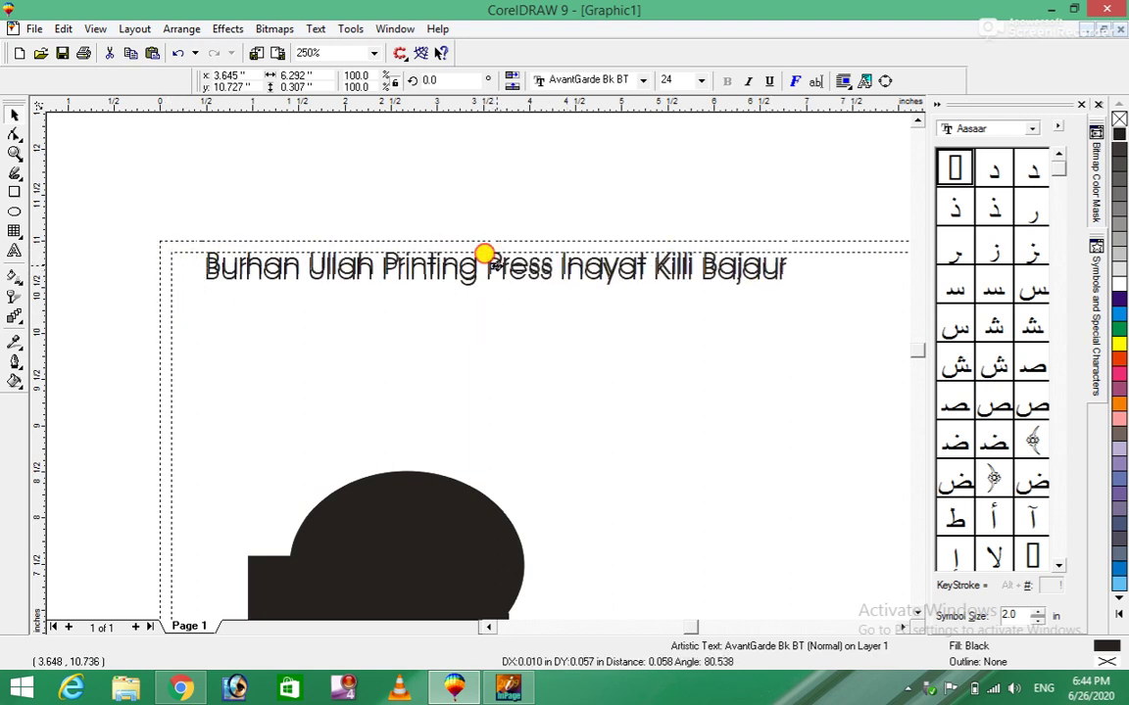
left_click_drag(489, 265, 501, 269)
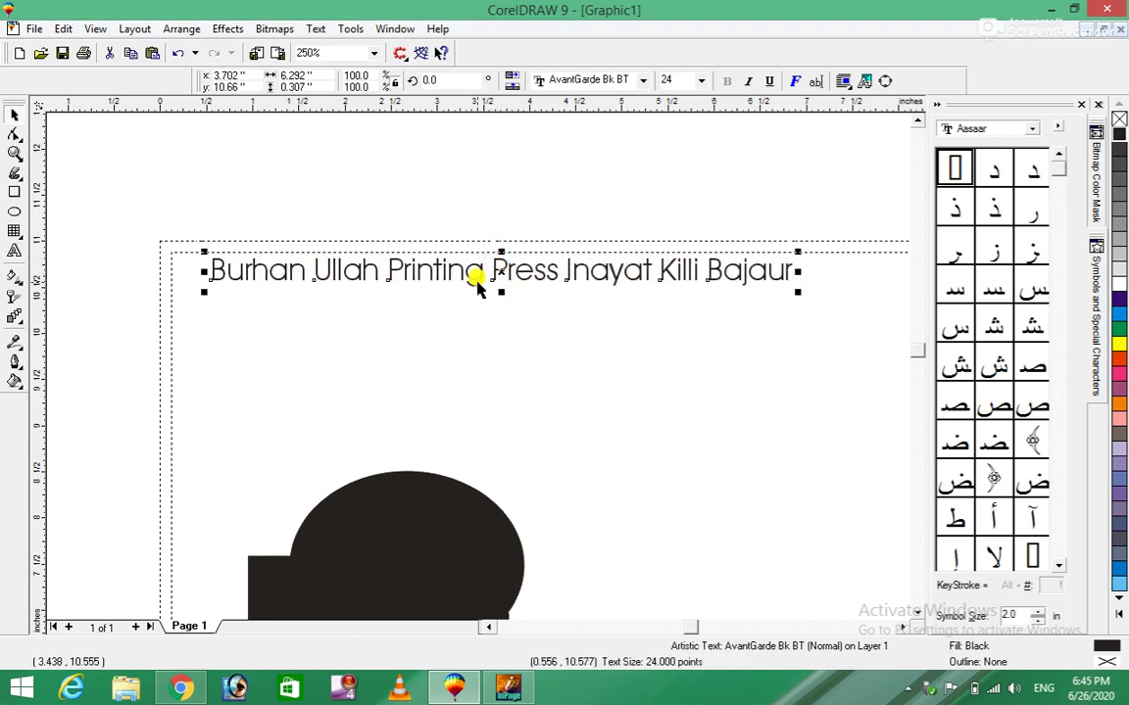
Step: Hide the printable area, turn on Overprinted Objects display, and deselect the text
left_click(95, 28)
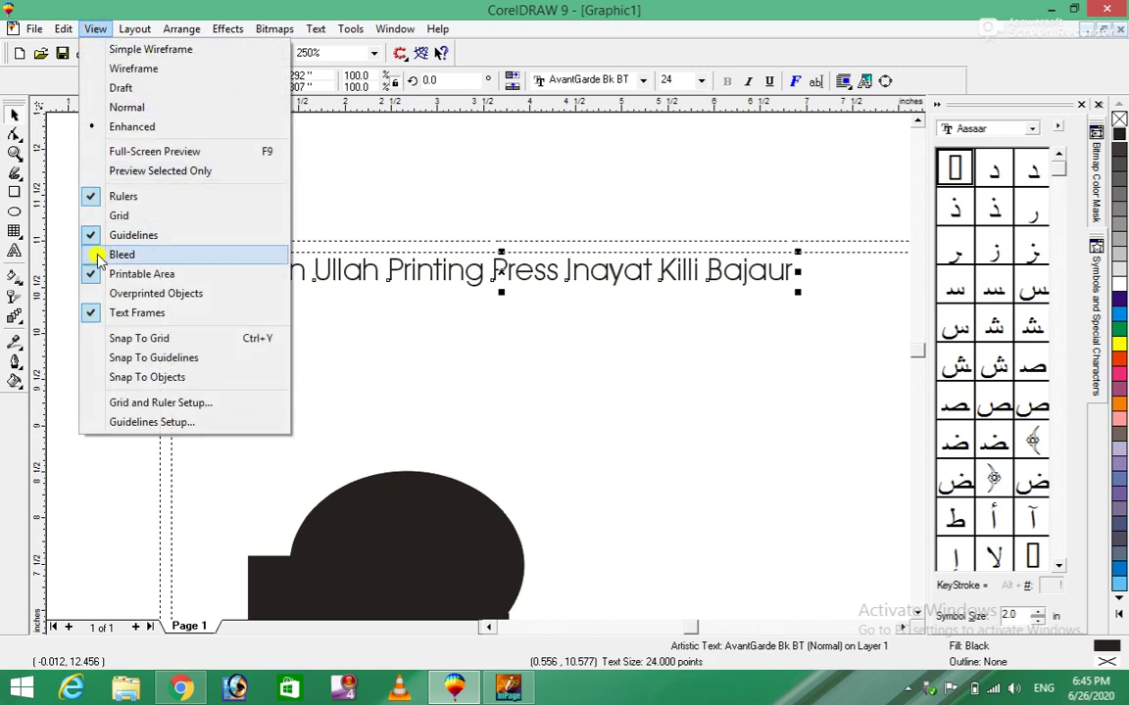
left_click(89, 276)
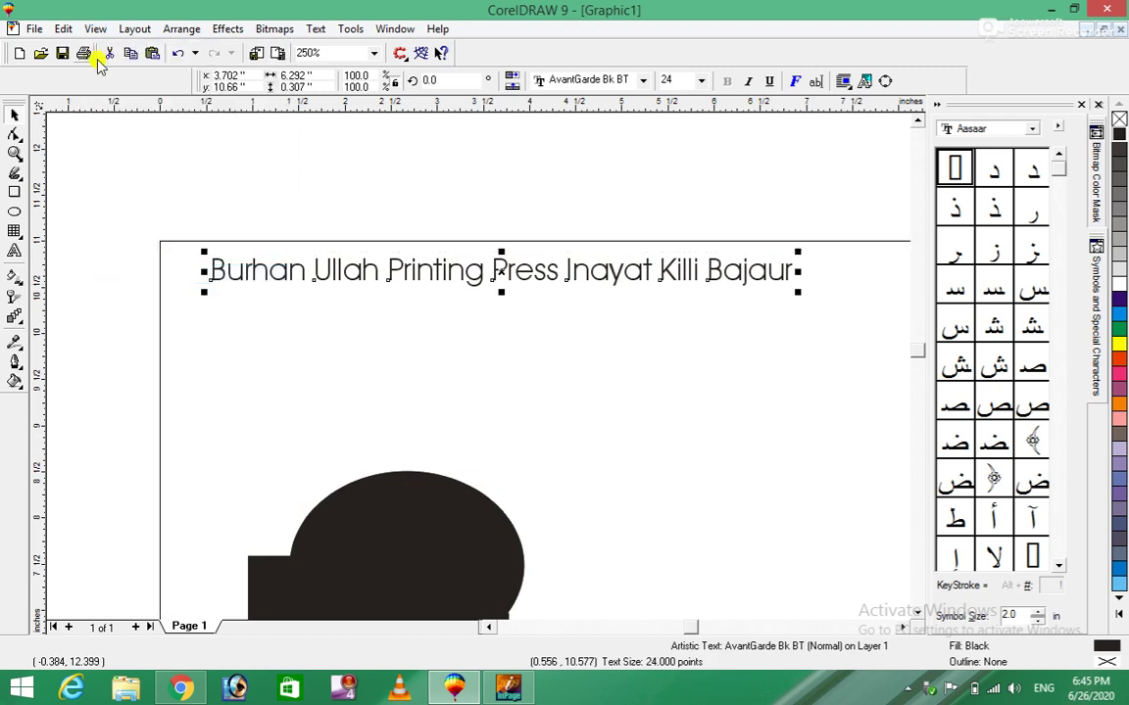
left_click(93, 26)
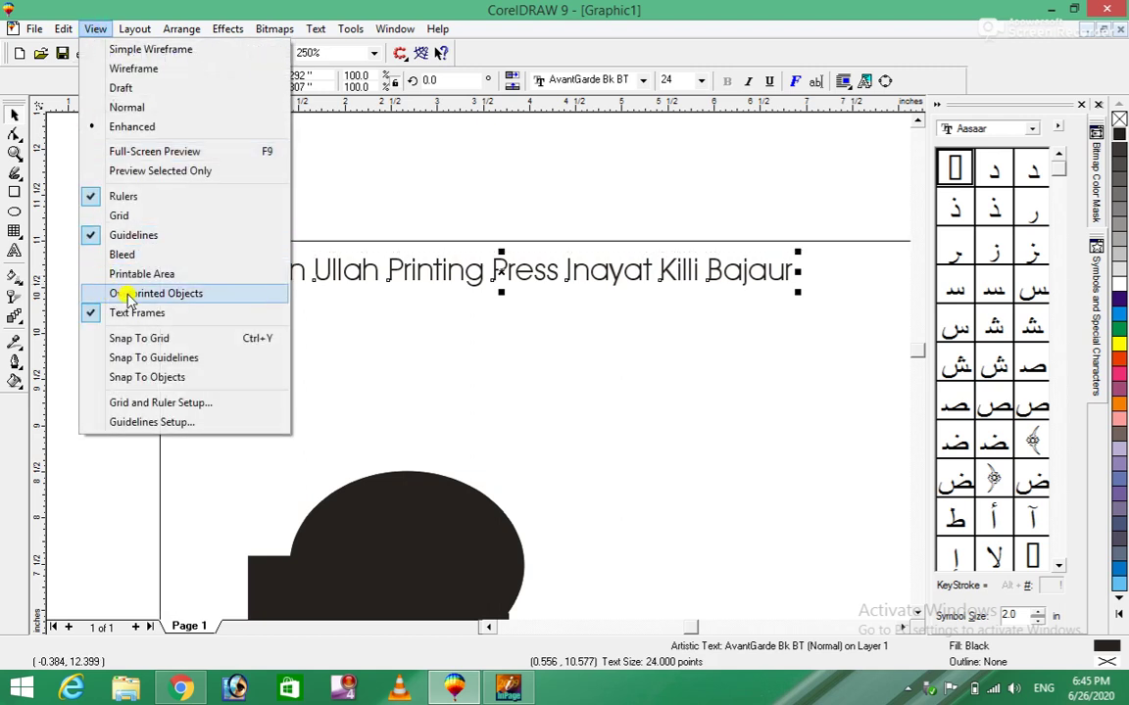
left_click(142, 294)
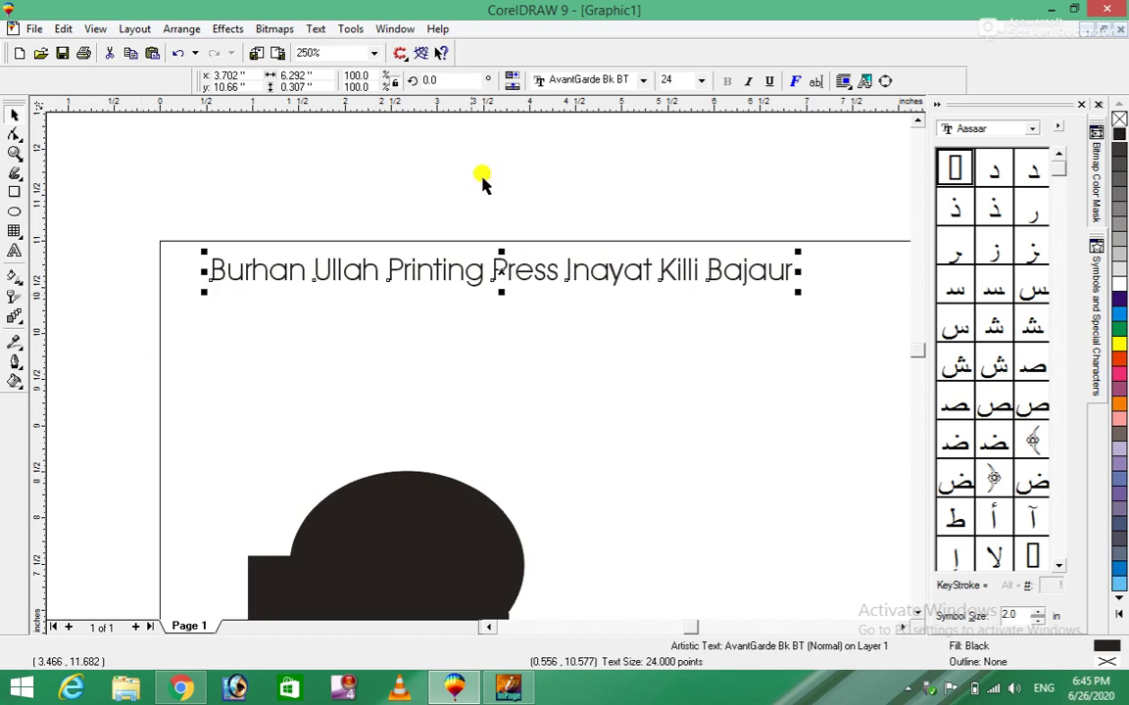
left_click(432, 191)
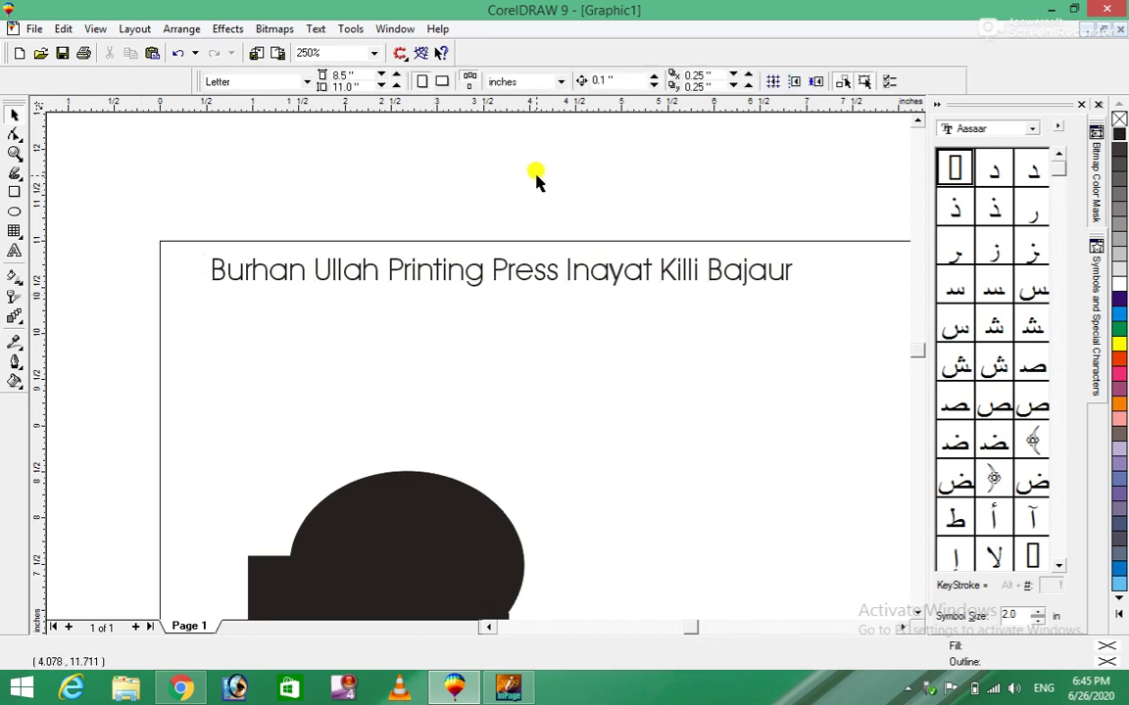